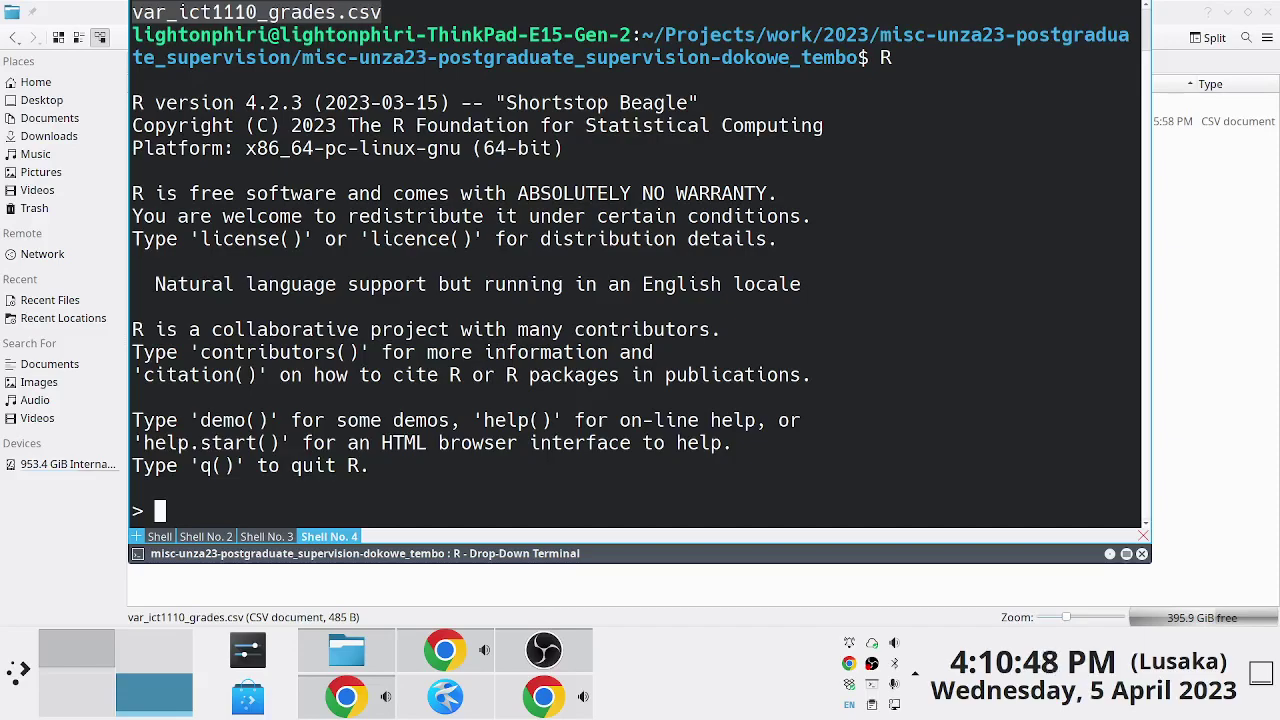
Begin an R command with the variable name var_grades
type("var_")
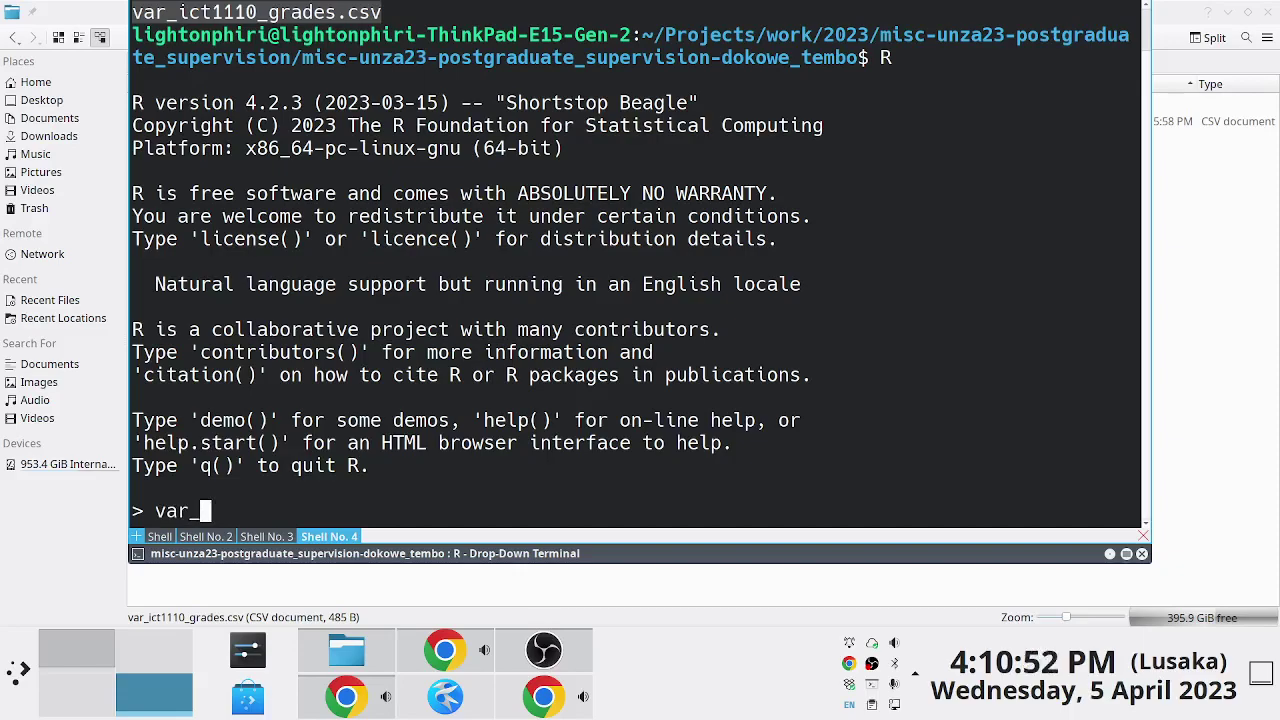
type("grades")
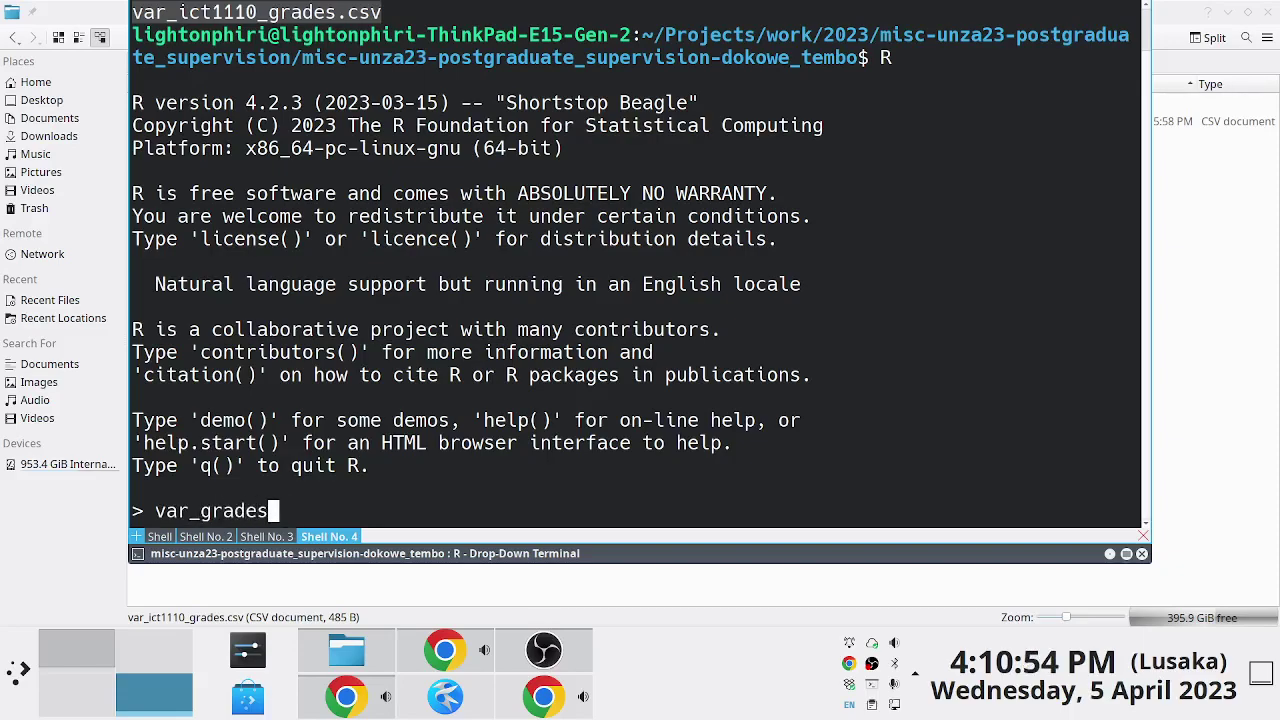
Open var_ict1110_grades.csv in LibreOffice Calc as comma-separated UTF-8 text and look through its rows to the last record
key("F12")
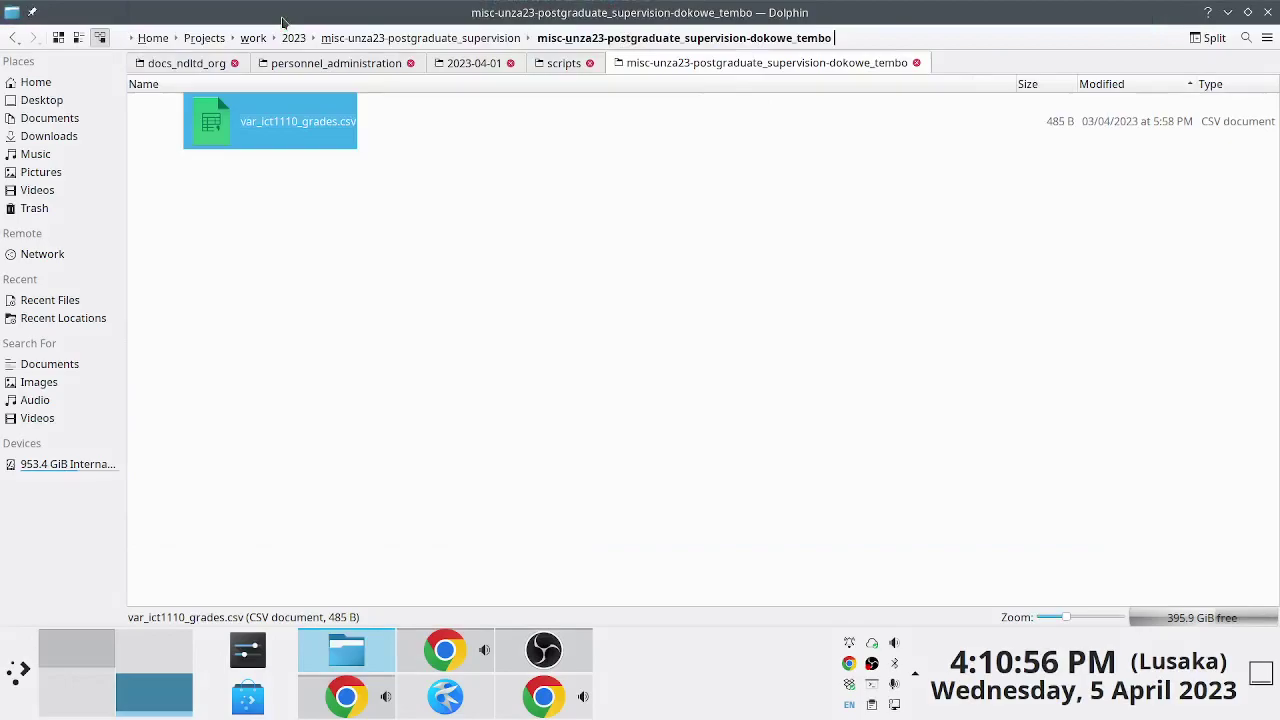
double_click(274, 128)
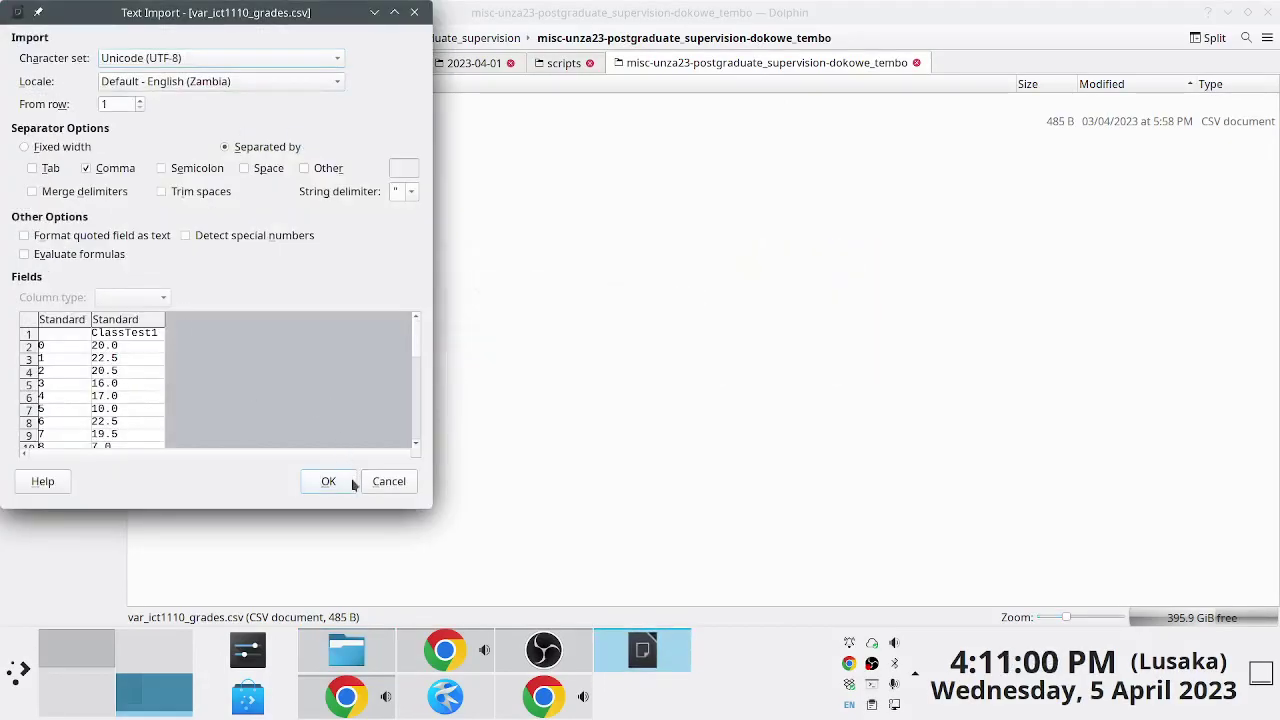
left_click(343, 487)
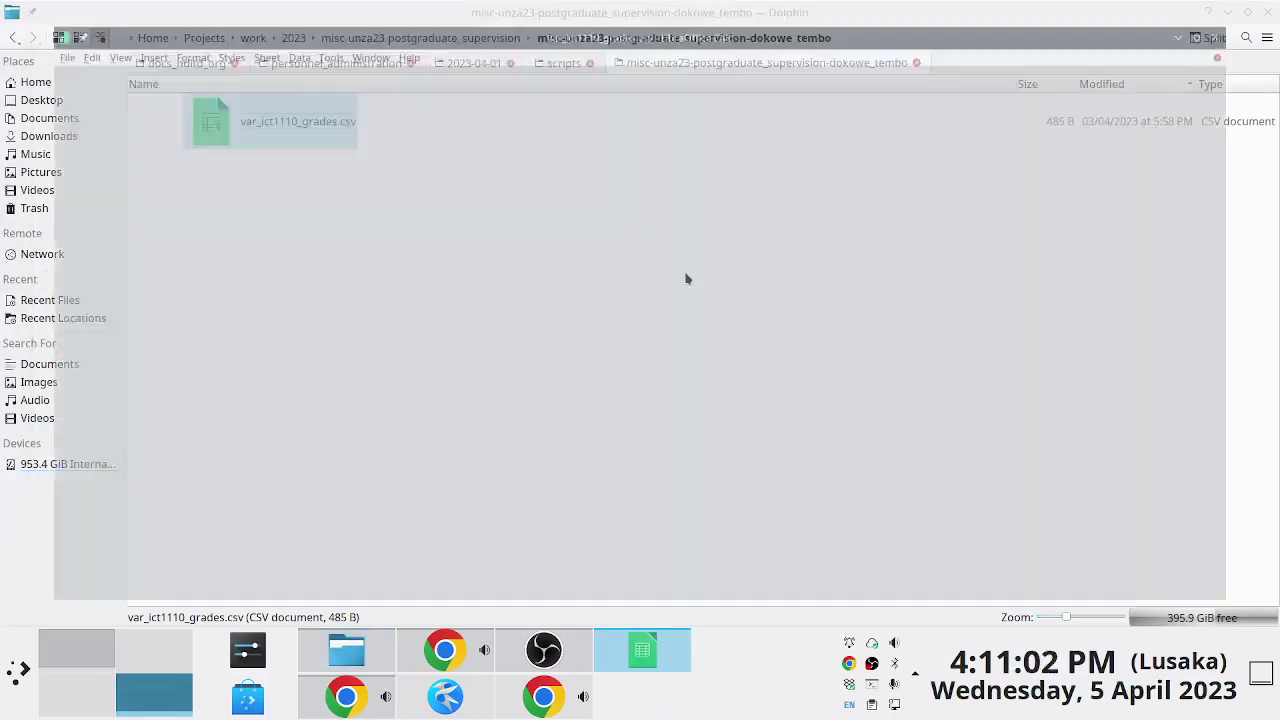
scroll(50, 357, "down", 19)
scroll(55, 357, "up", 2)
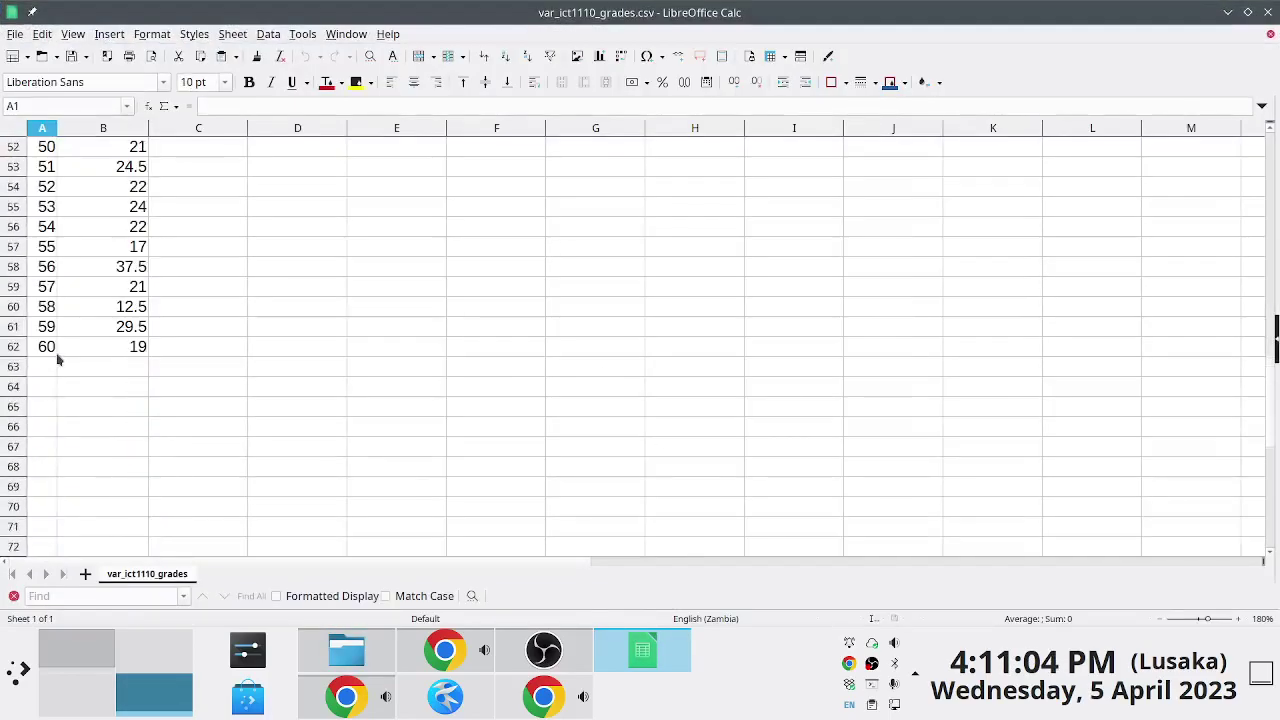
left_click(47, 347)
scroll(52, 347, "up", 17)
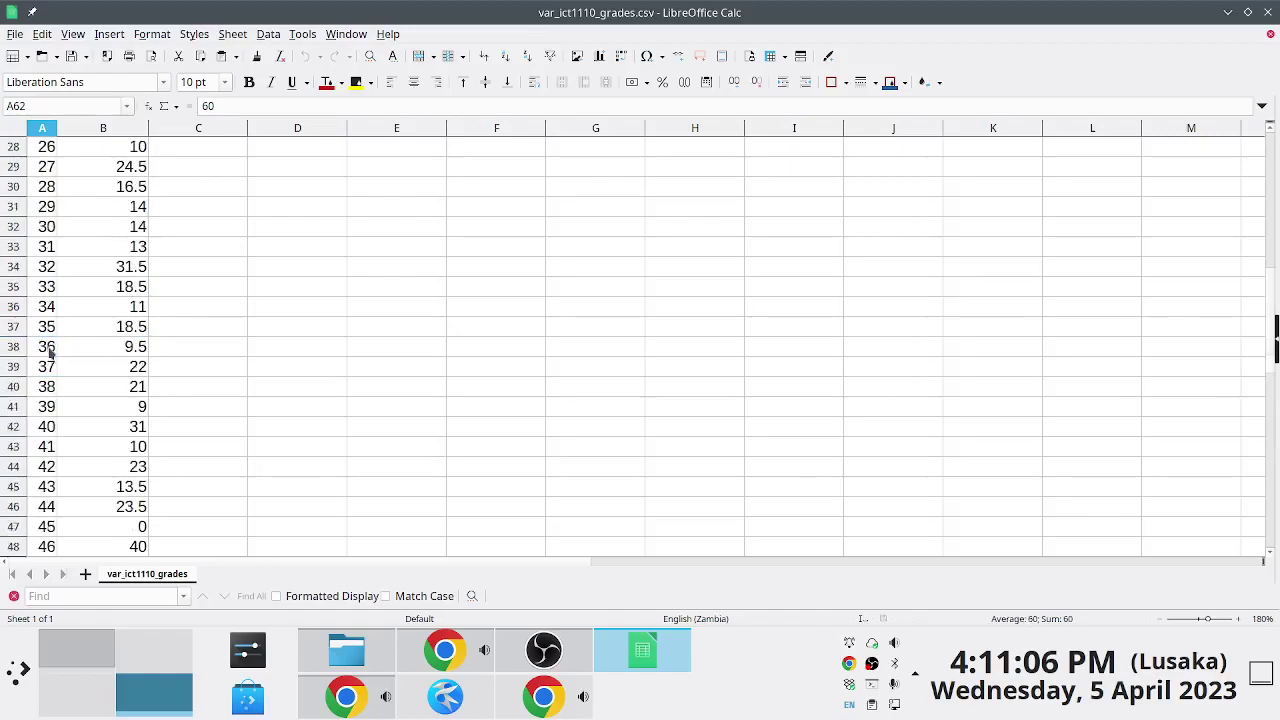
Enter the column header CODE in cell A1 and save the file, keeping the Text CSV format
left_click(42, 147)
type("CONT")
key("Return")
key("ctrl+s")
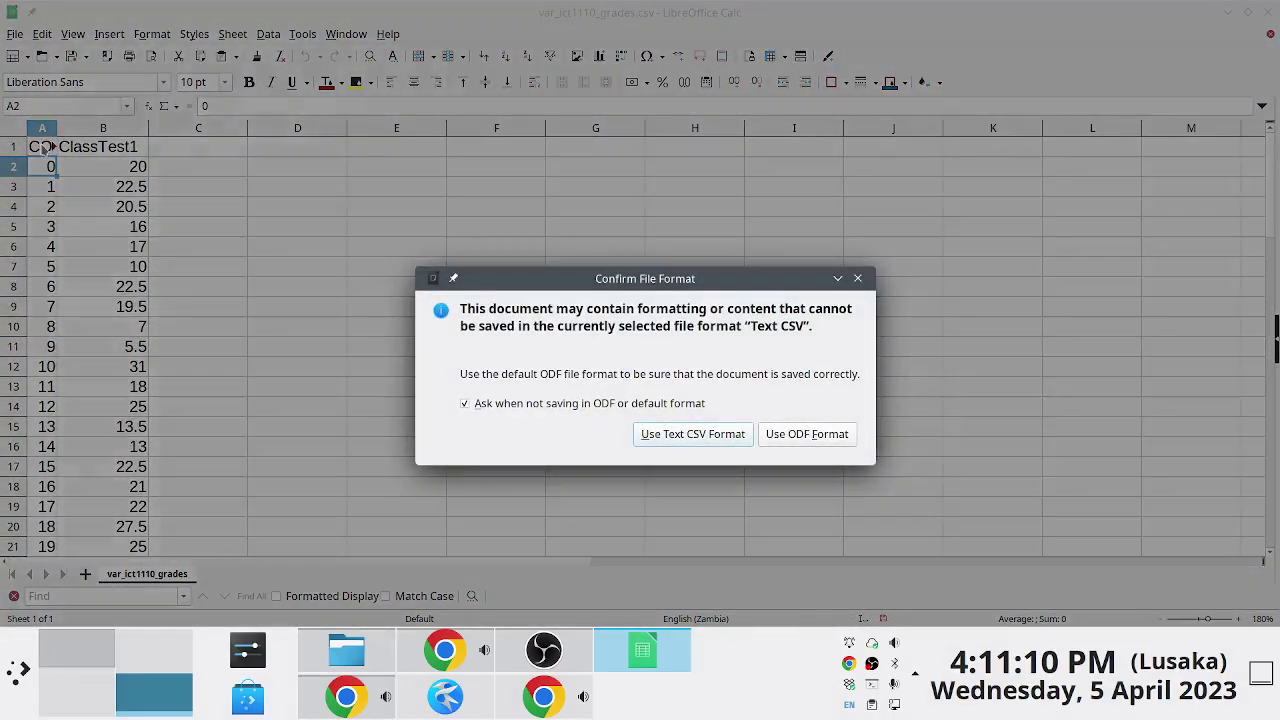
left_click(689, 433)
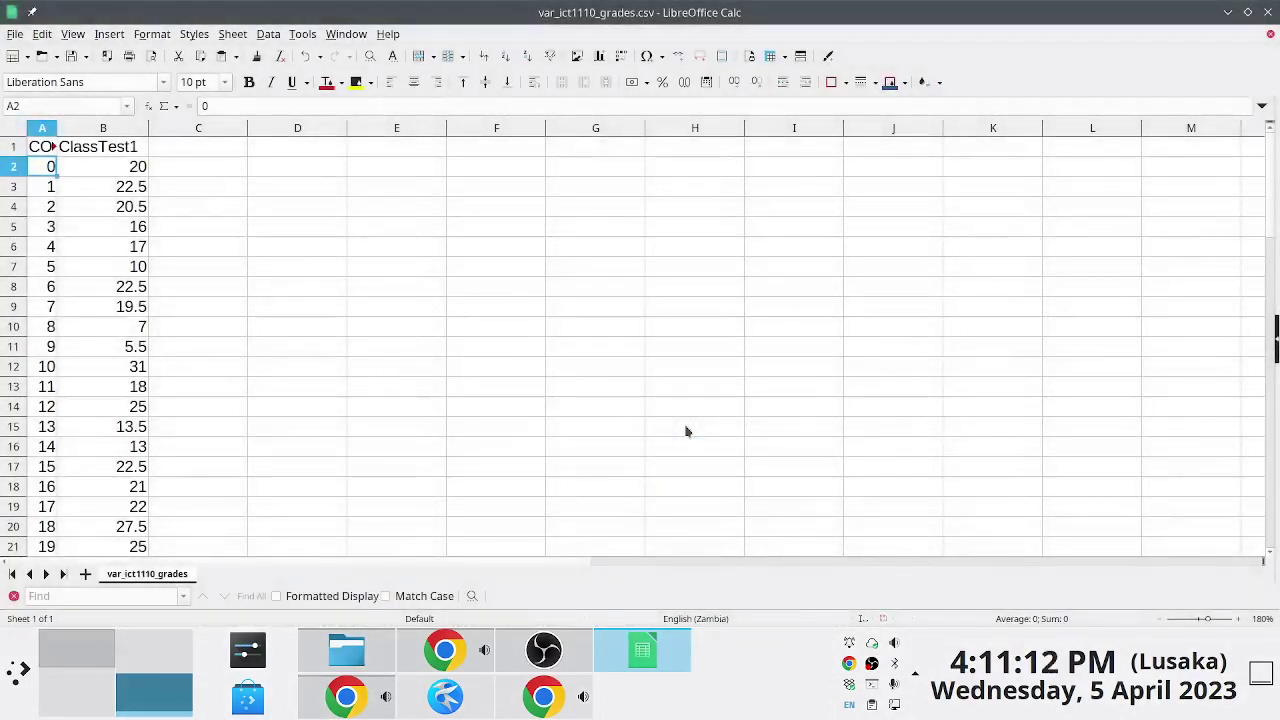
Switch to the R terminal, complete the command as var_grades <- read.csv("var_ict1110_grades.csv") and run it
key("F12")
type("<")
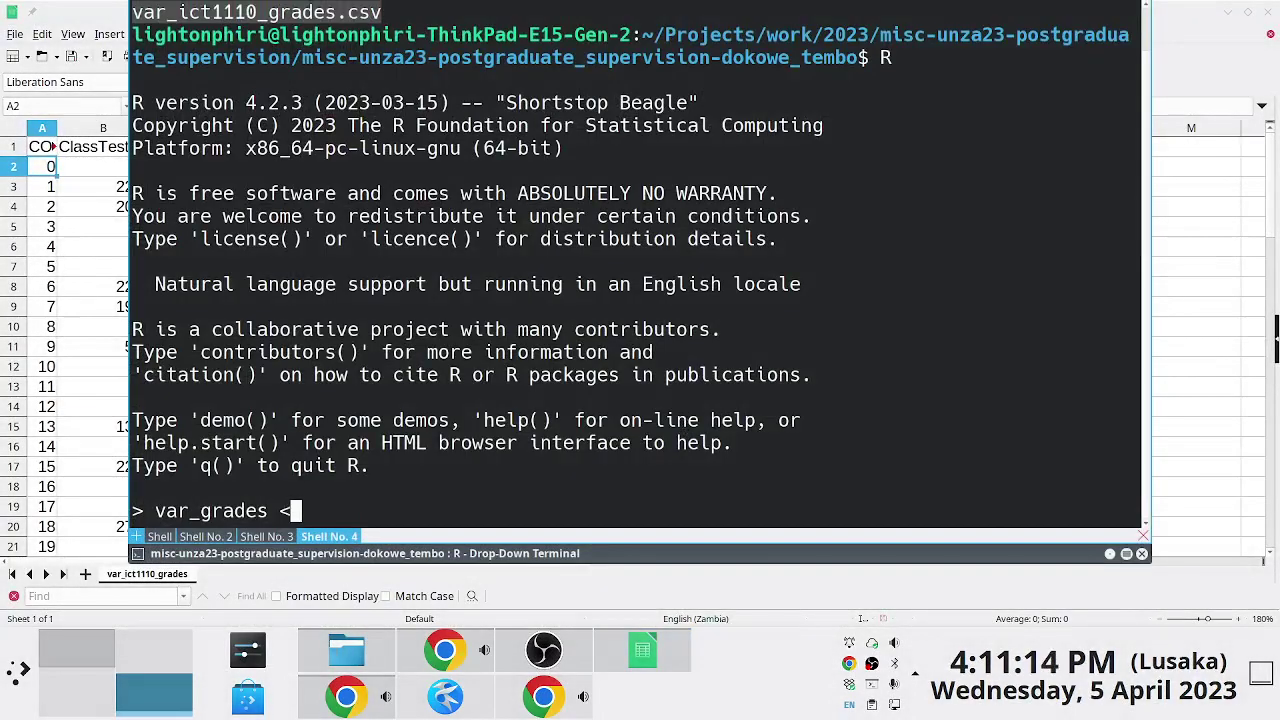
type("- read.csv(\"\")")
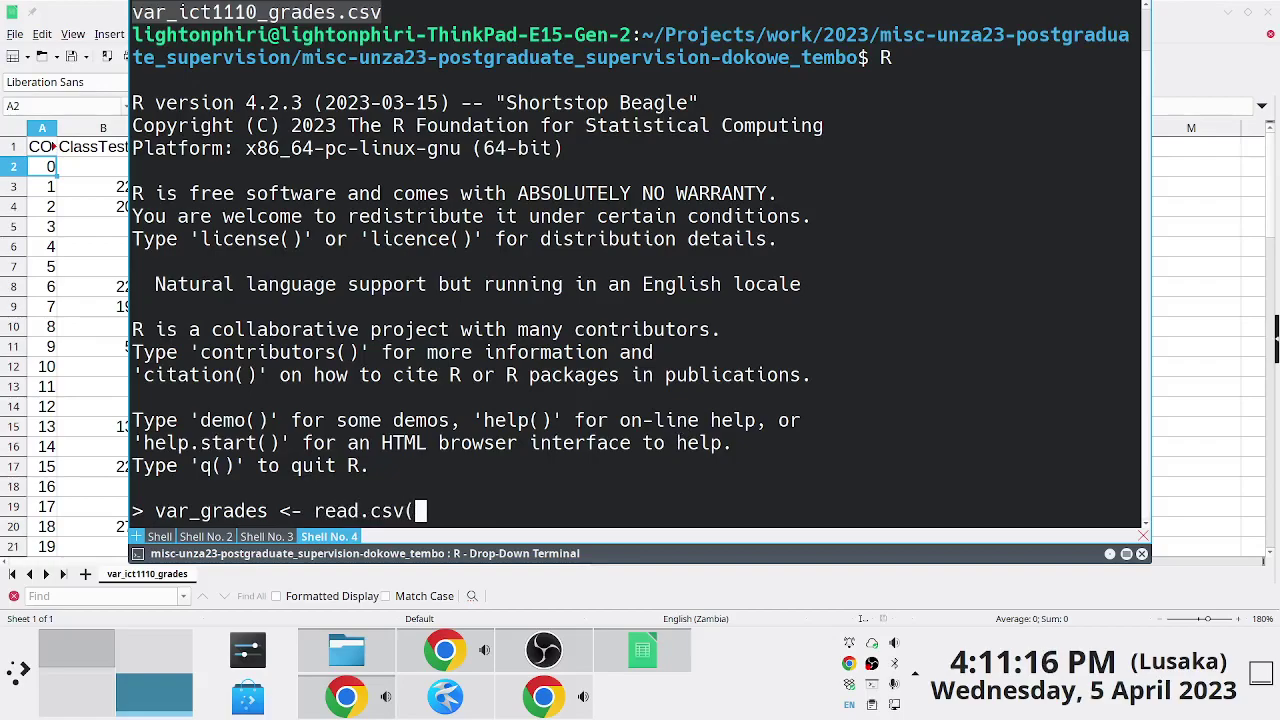
key("Left")
type("\"\"")
key("Left")
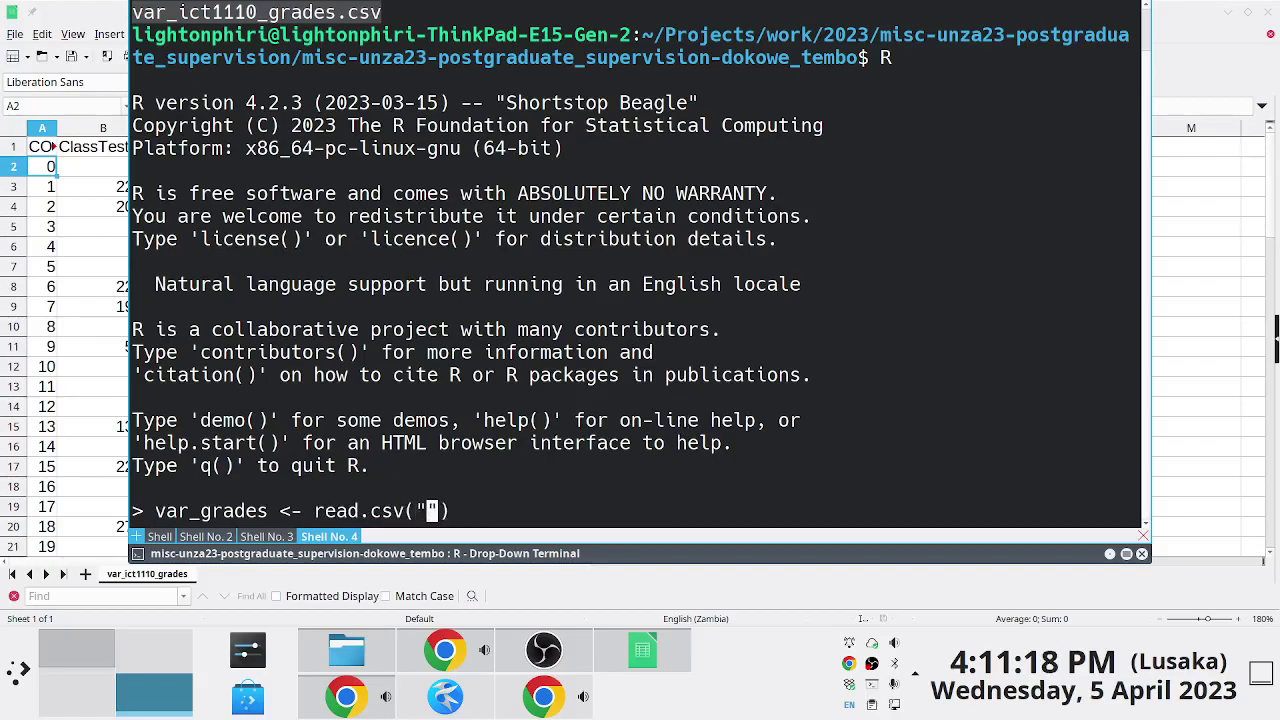
right_click(310, 14)
left_click(338, 20)
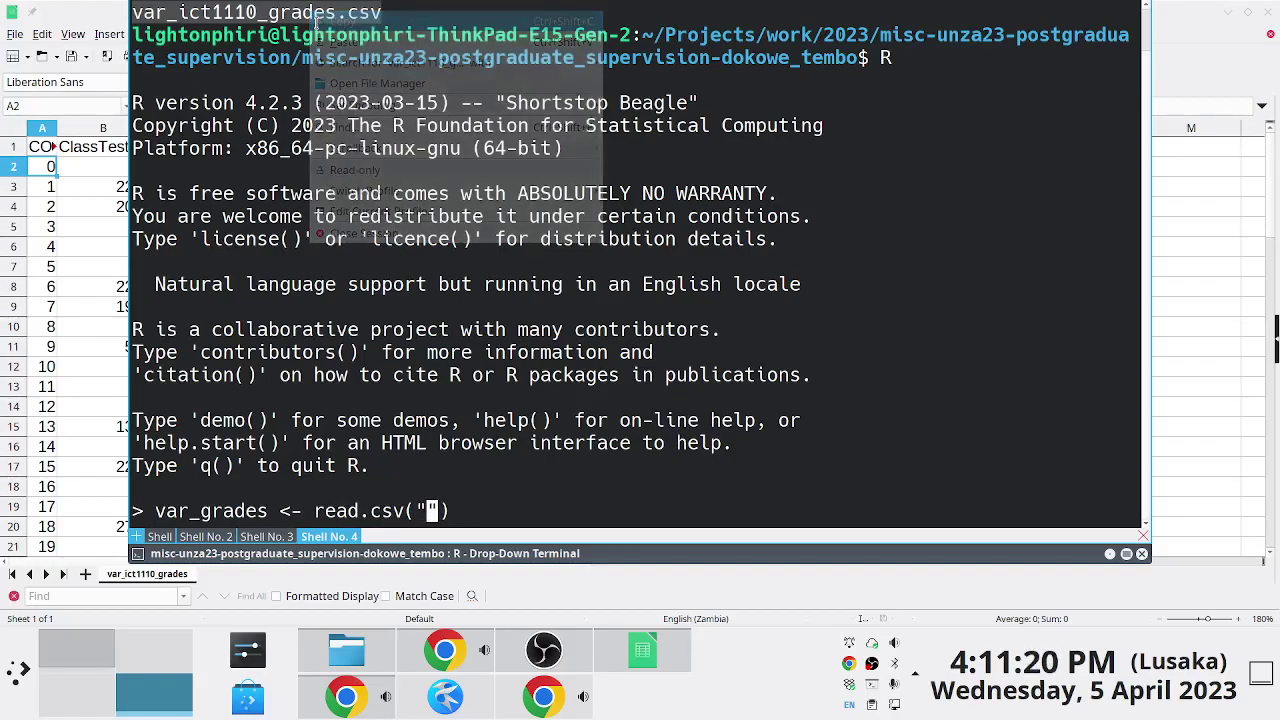
type("var_ict1110_grades.csv")
key("Return")
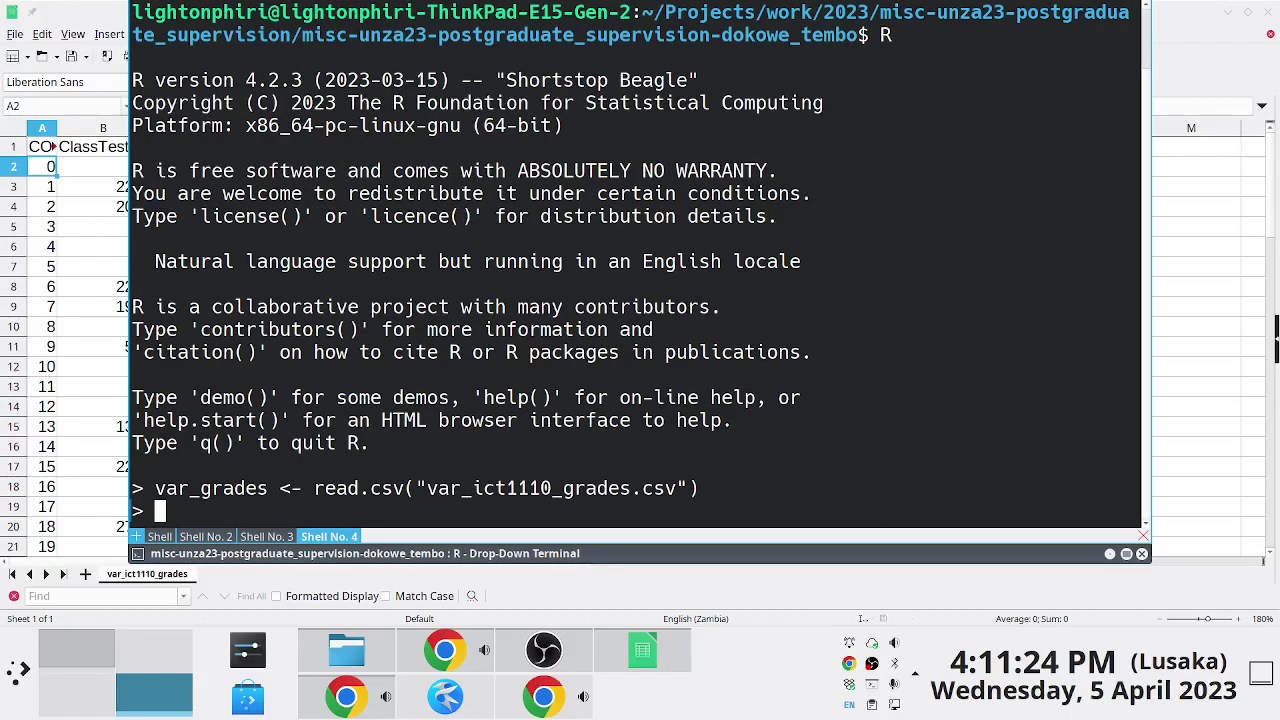
Switch to the spreadsheet and examine the CODE and ClassTest1 columns and the empty column beside them
key("F12")
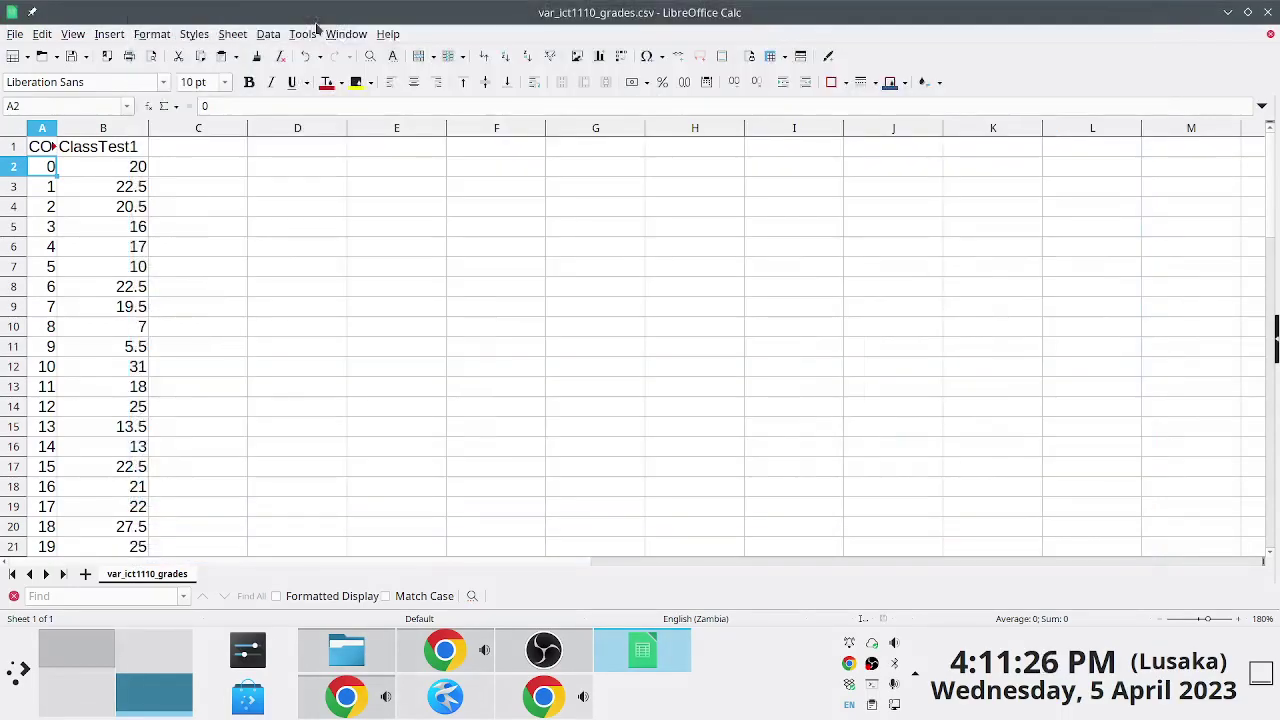
left_click(44, 147)
left_click_drag(44, 147, 128, 556)
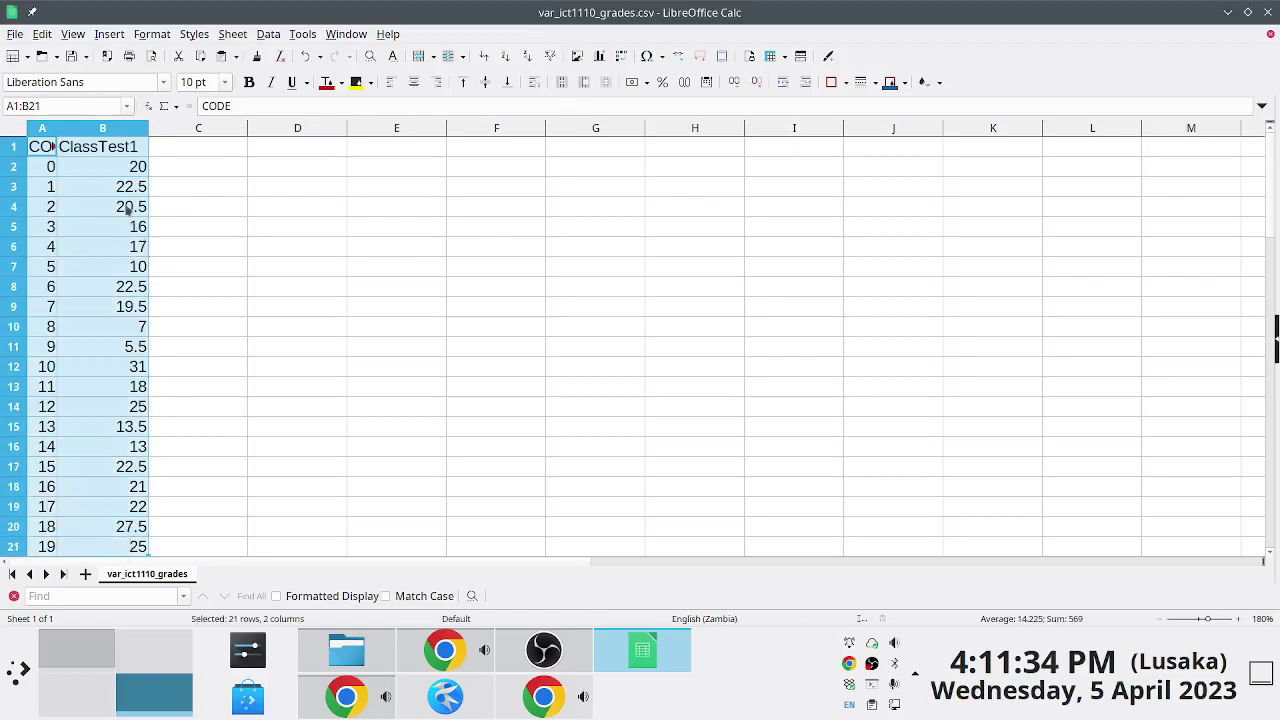
left_click(163, 149)
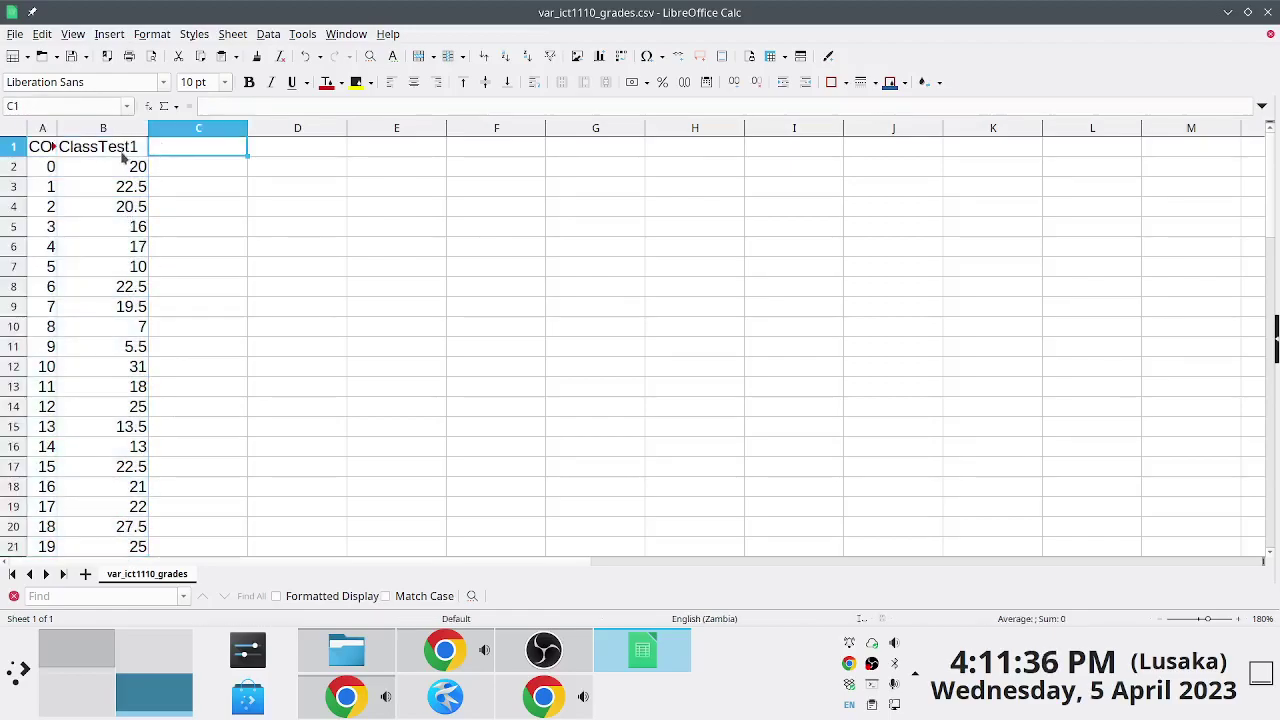
left_click(121, 155)
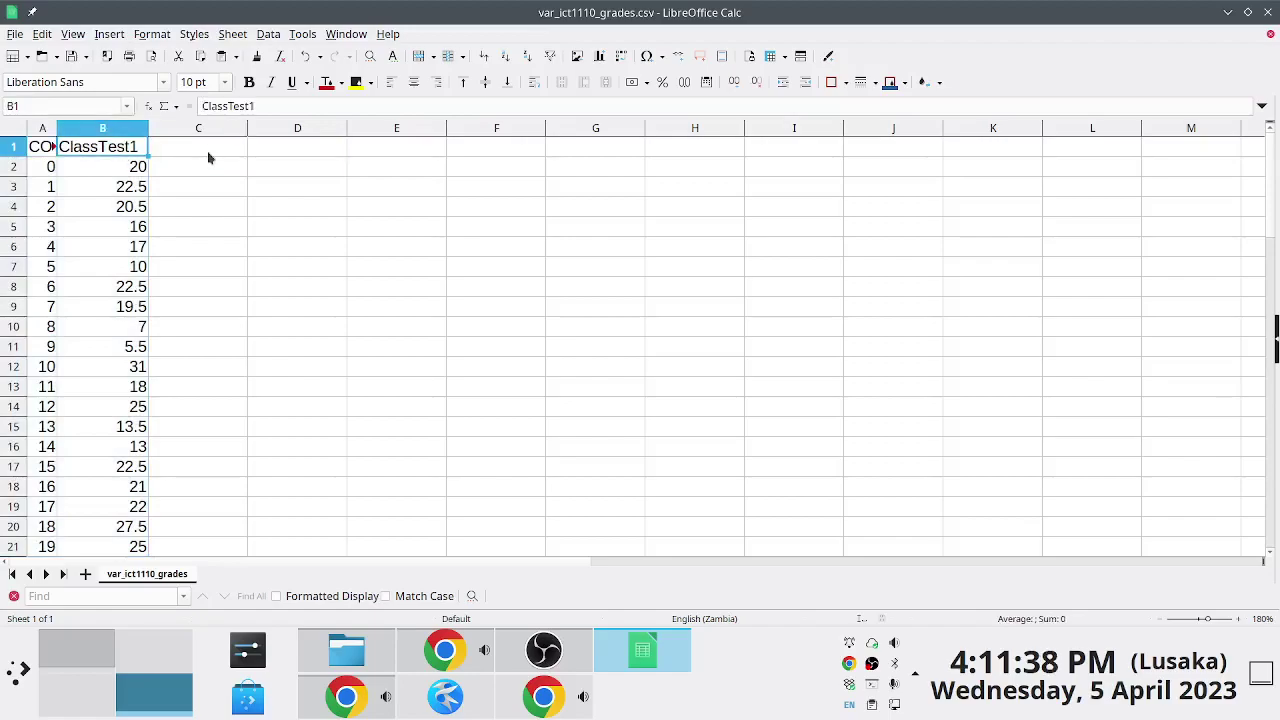
left_click_drag(188, 152, 189, 526)
left_click(168, 268)
left_click(199, 150)
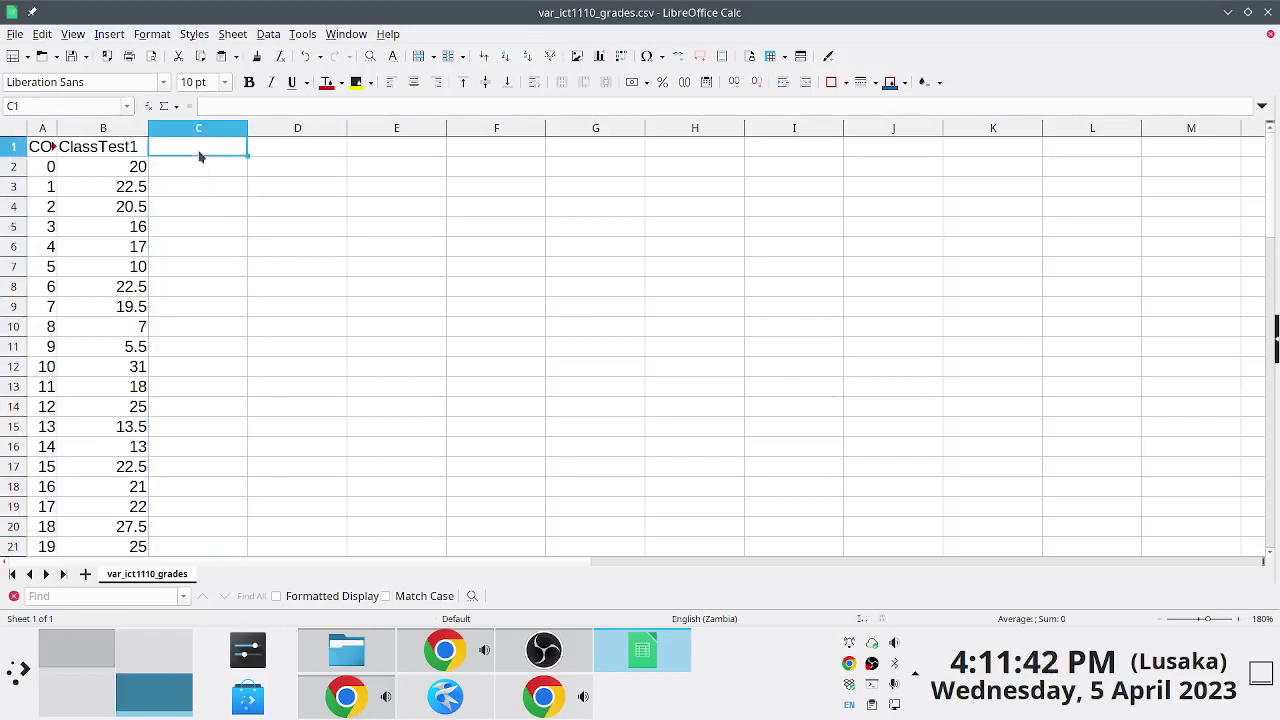
left_click(104, 154)
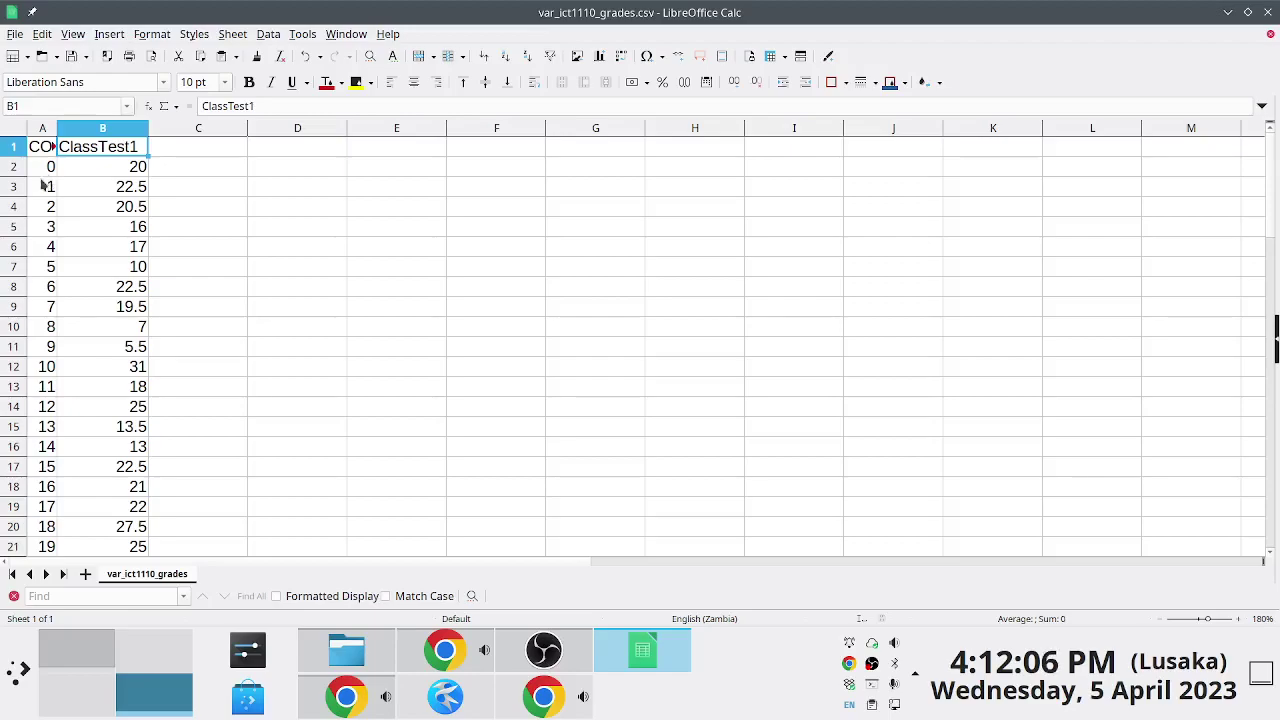
Switch back to the R terminal and print the test scores with var_grades$ClassTest1
key("alt+Tab")
key("alt+Tab")
key("F12")
key("Return")
type("var_grades")
key("Tab")
key("Tab")
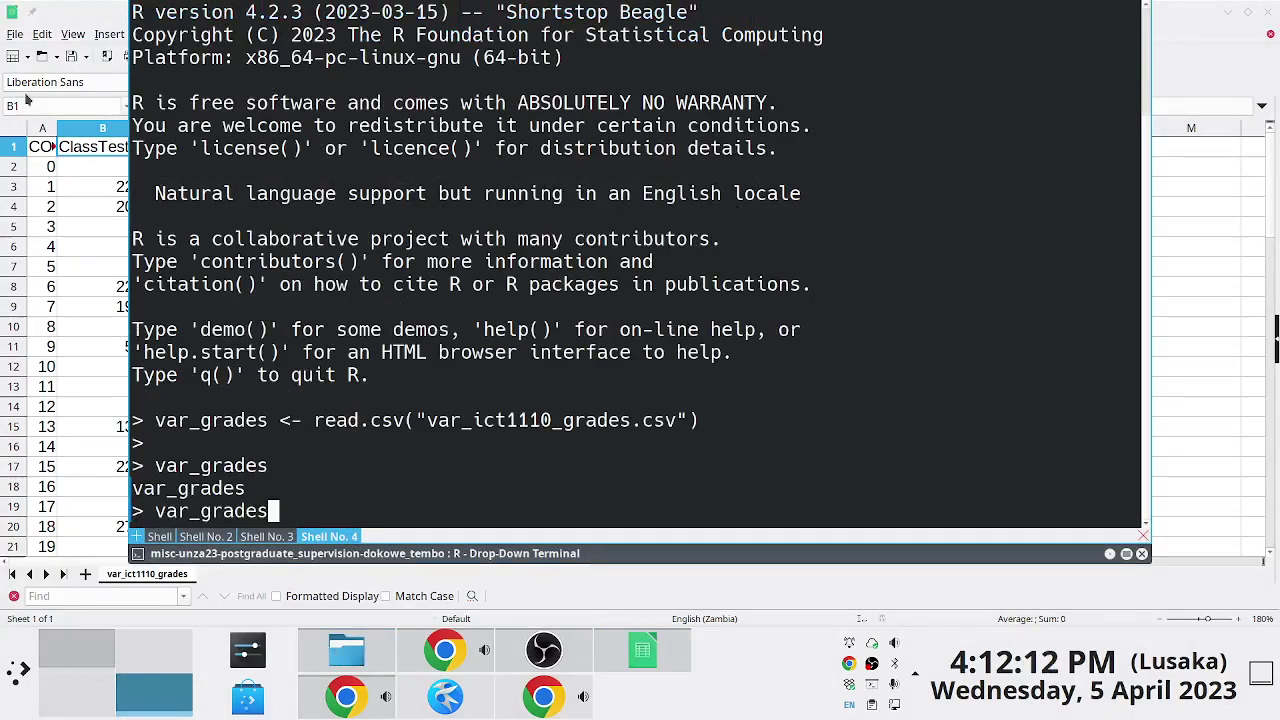
type("$C")
key("Tab")
key("Tab")
type("lassTest1")
key("Return")
key("Return")
key("Return")
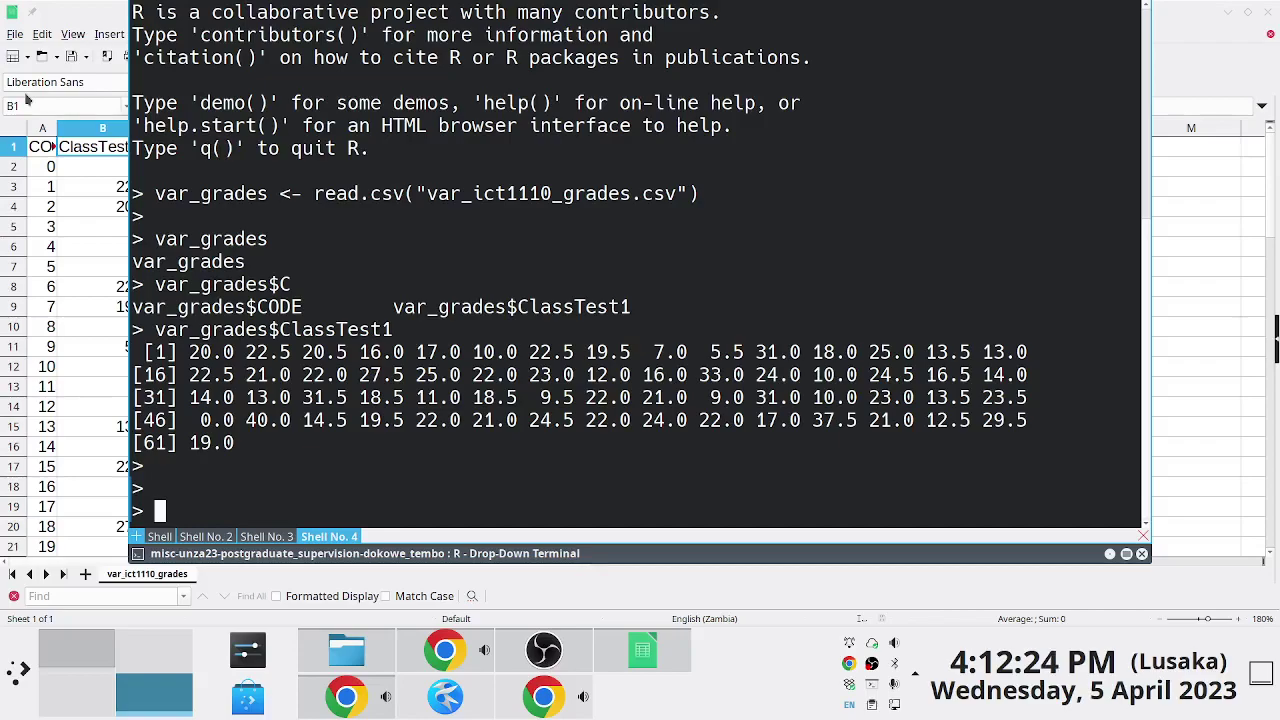
Run the Shapiro-Wilk normality test on the scores with shapiro.test(var_grades$ClassTest1)
type("shapiro.test")
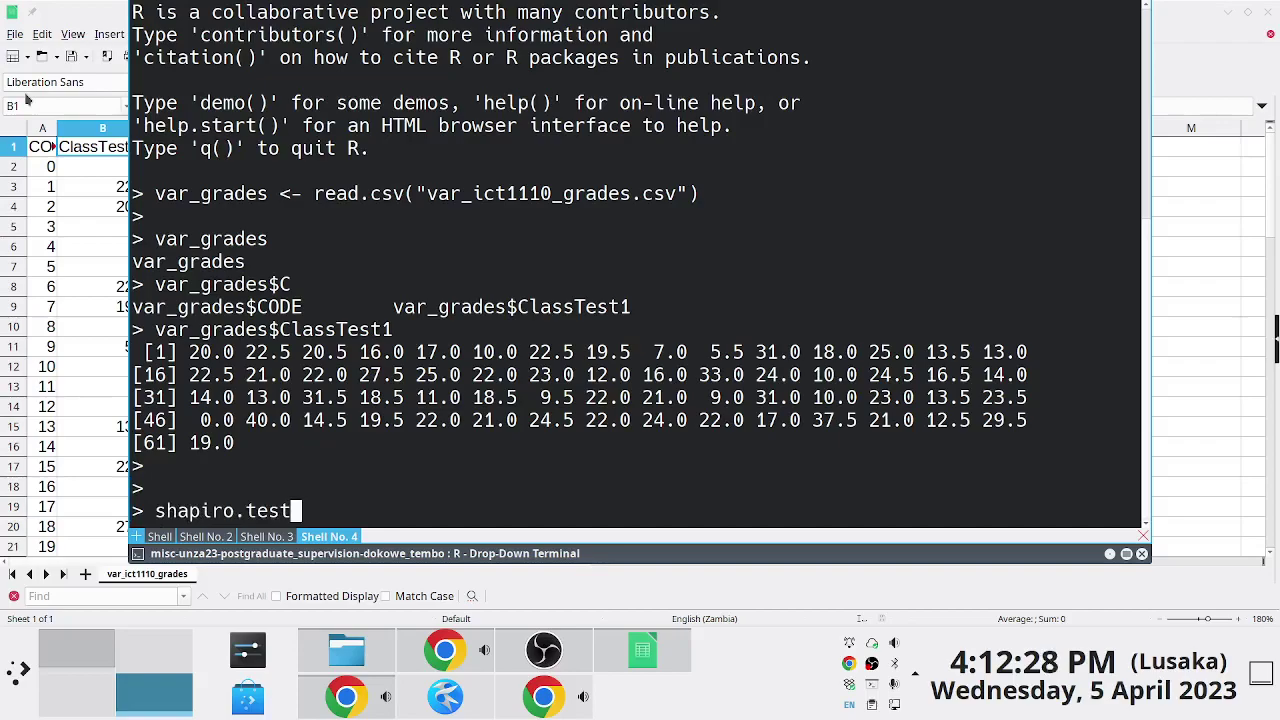
type("(var_grades")
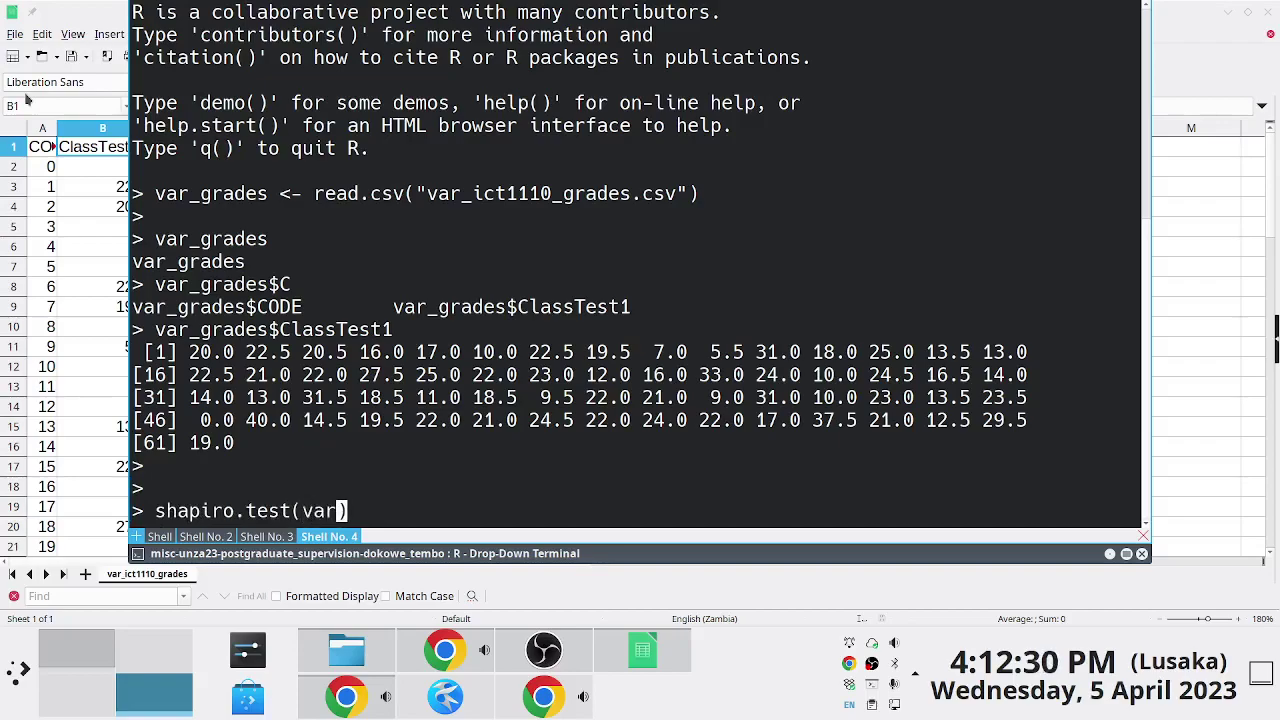
type("$ClassTest1")
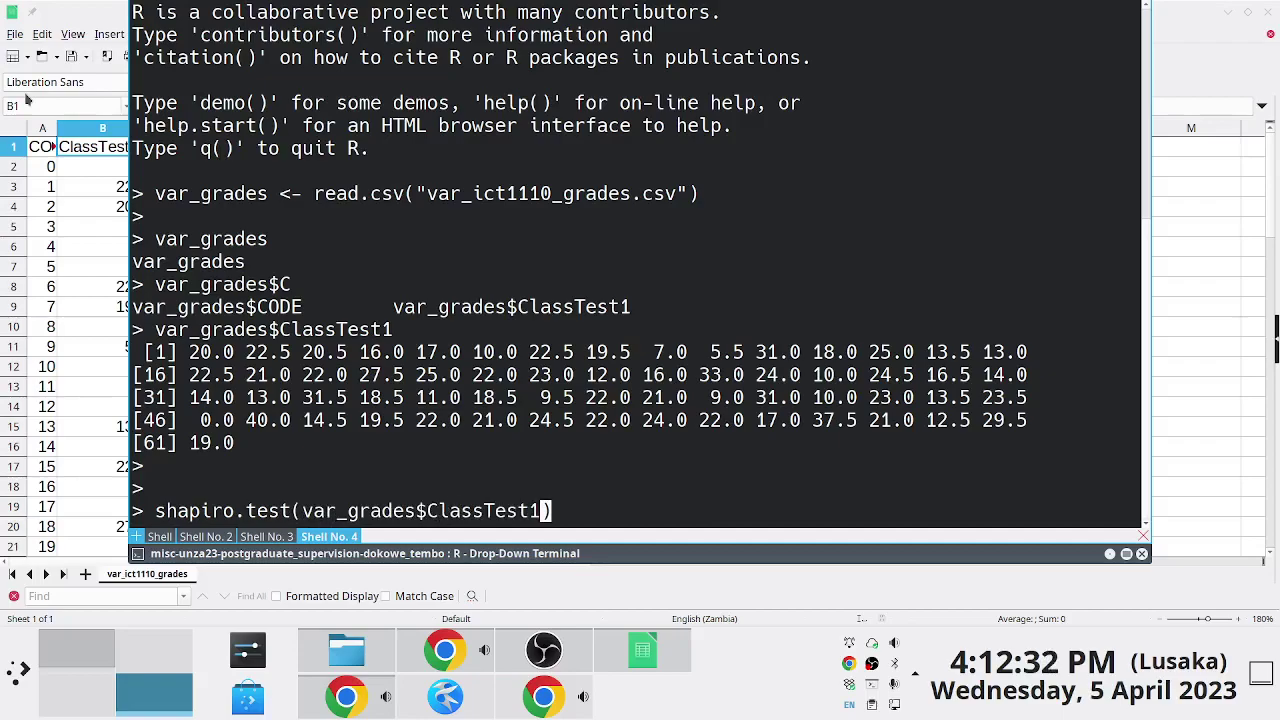
key("Return")
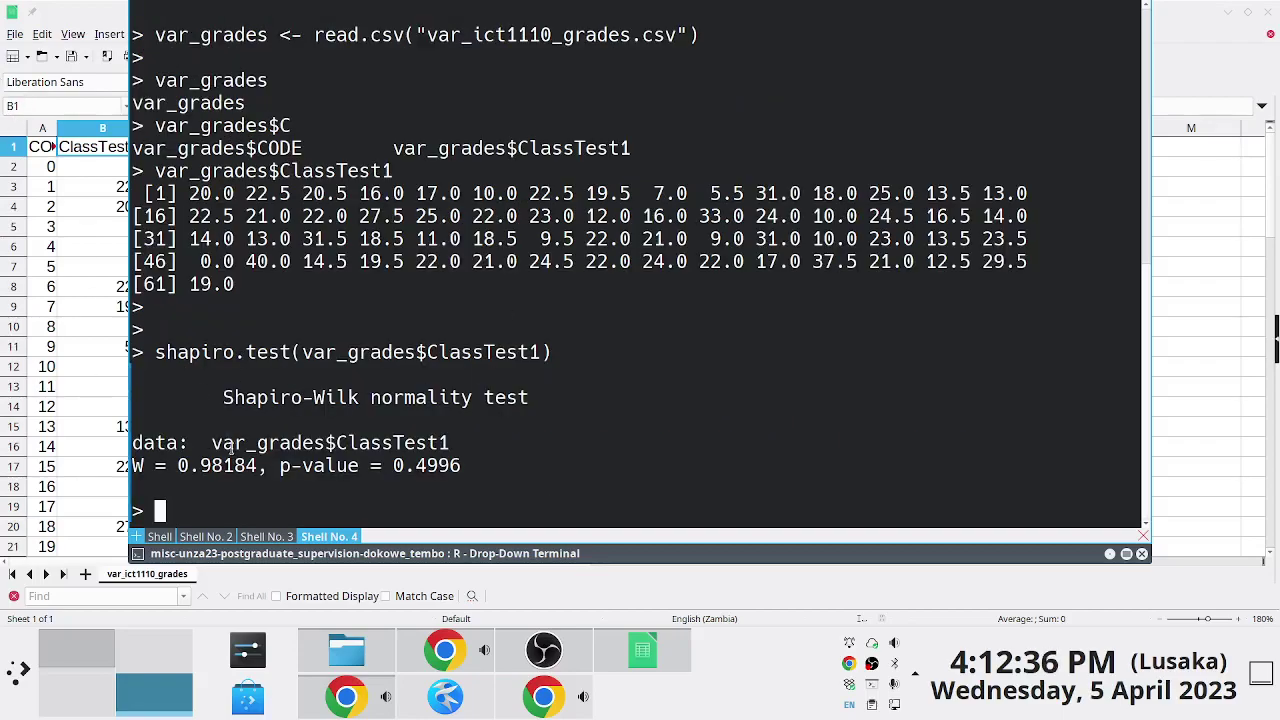
Examine the test name and the p-value in the Shapiro-Wilk output
left_click_drag(224, 400, 500, 397)
left_click_drag(226, 398, 541, 397)
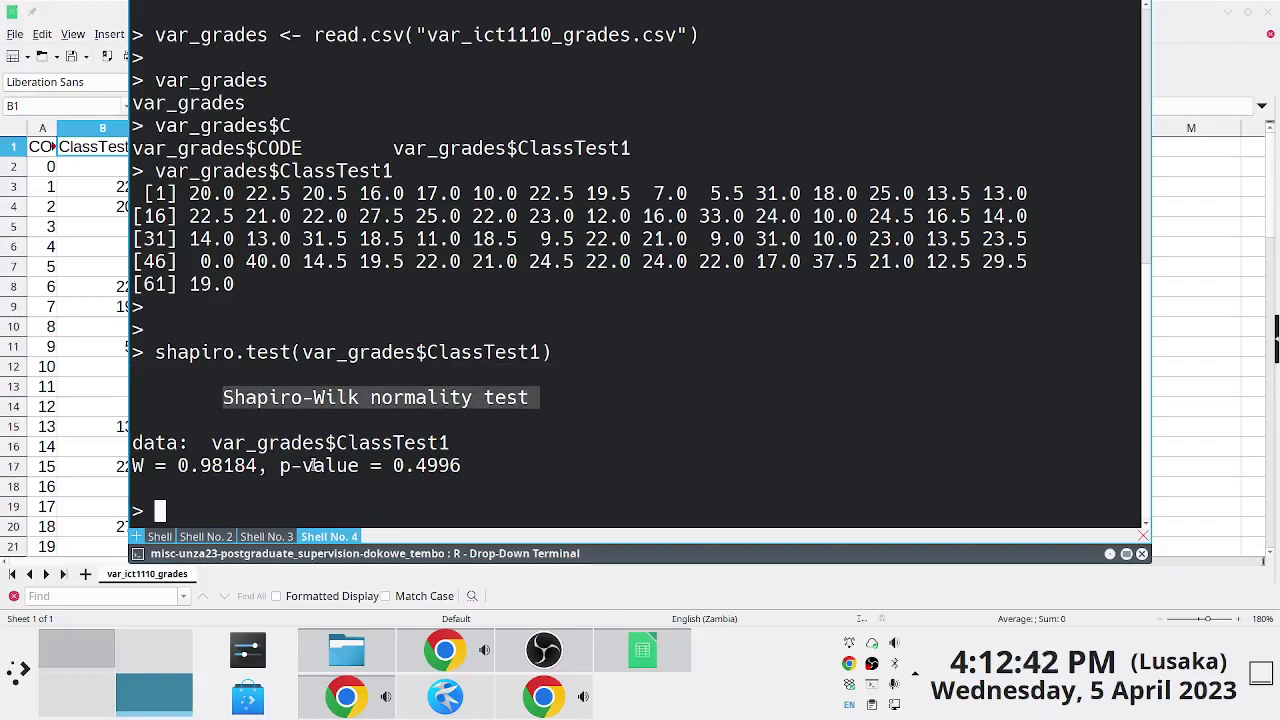
left_click_drag(279, 466, 461, 466)
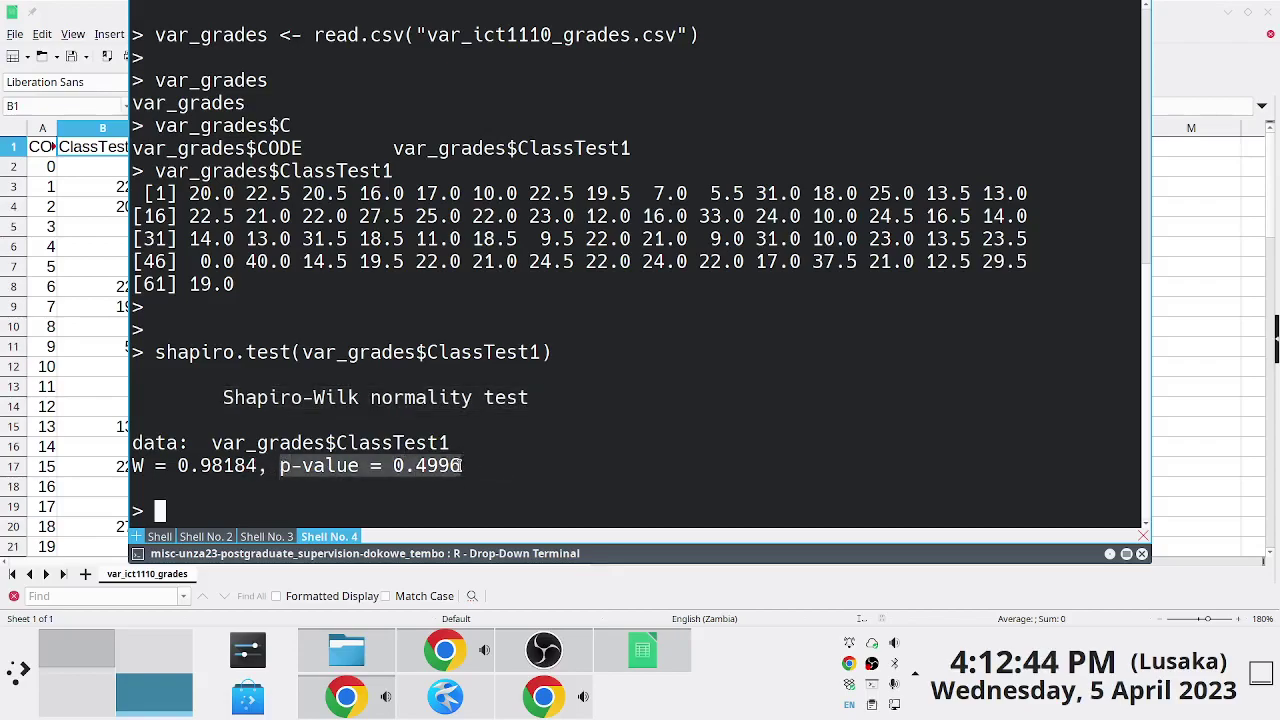
left_click(342, 470)
left_click_drag(218, 397, 540, 397)
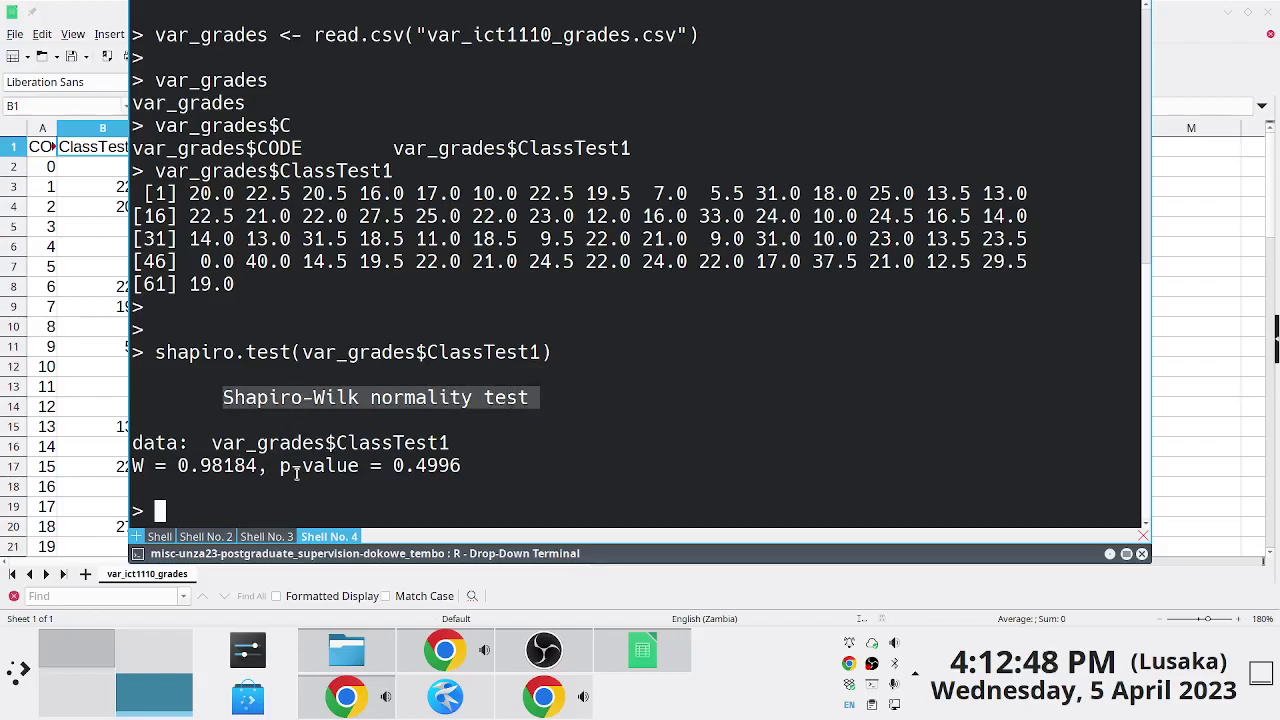
left_click_drag(281, 466, 462, 468)
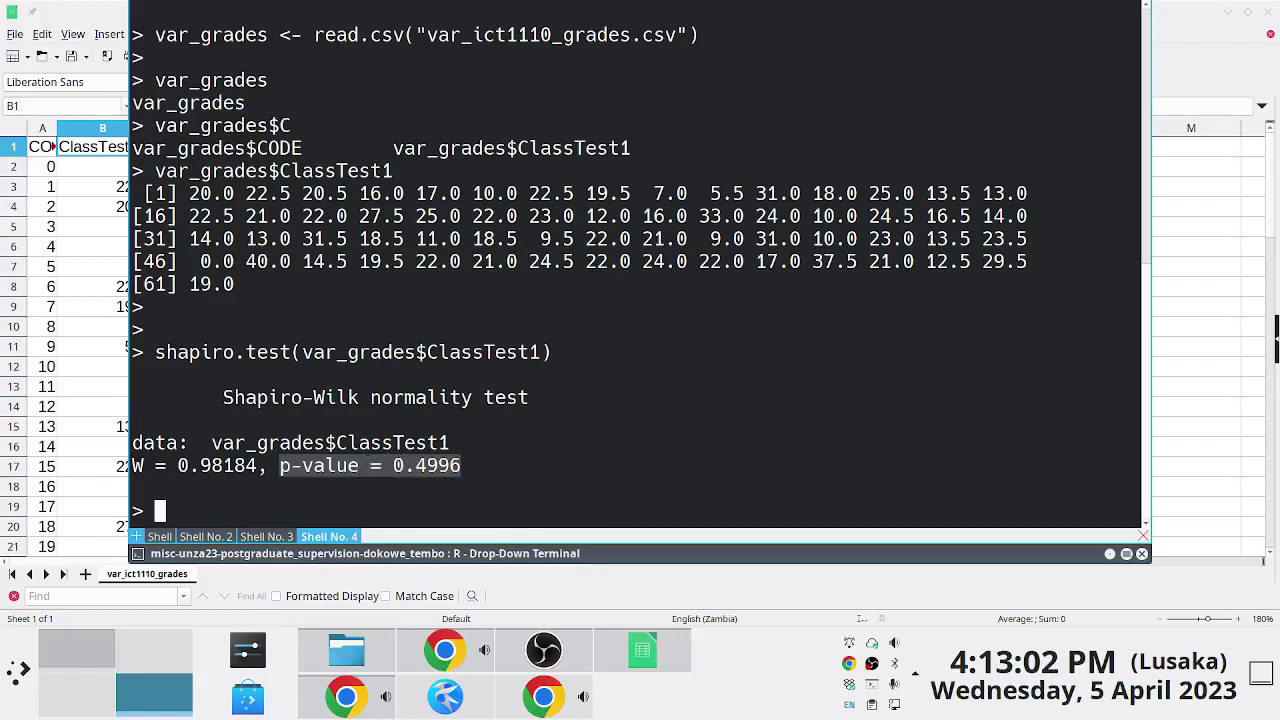
Select the full data range A1:B62 in the spreadsheet for review and return to the R terminal
key("F12")
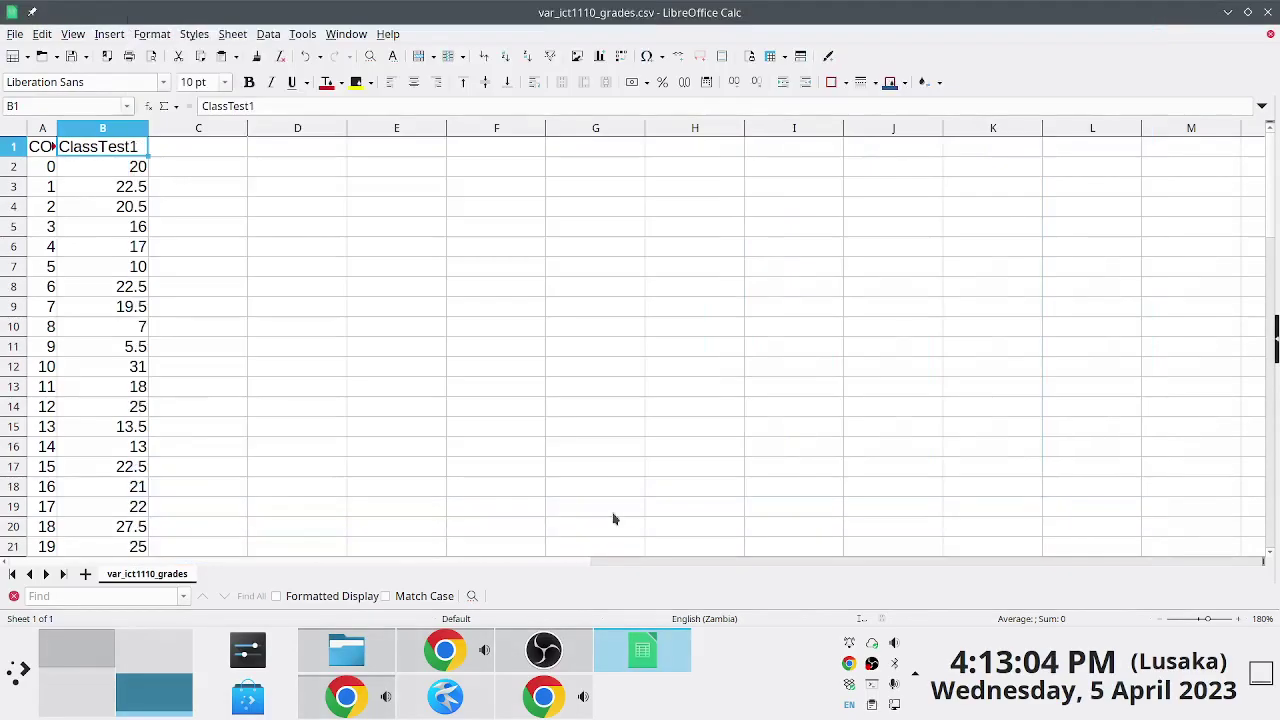
left_click(48, 152)
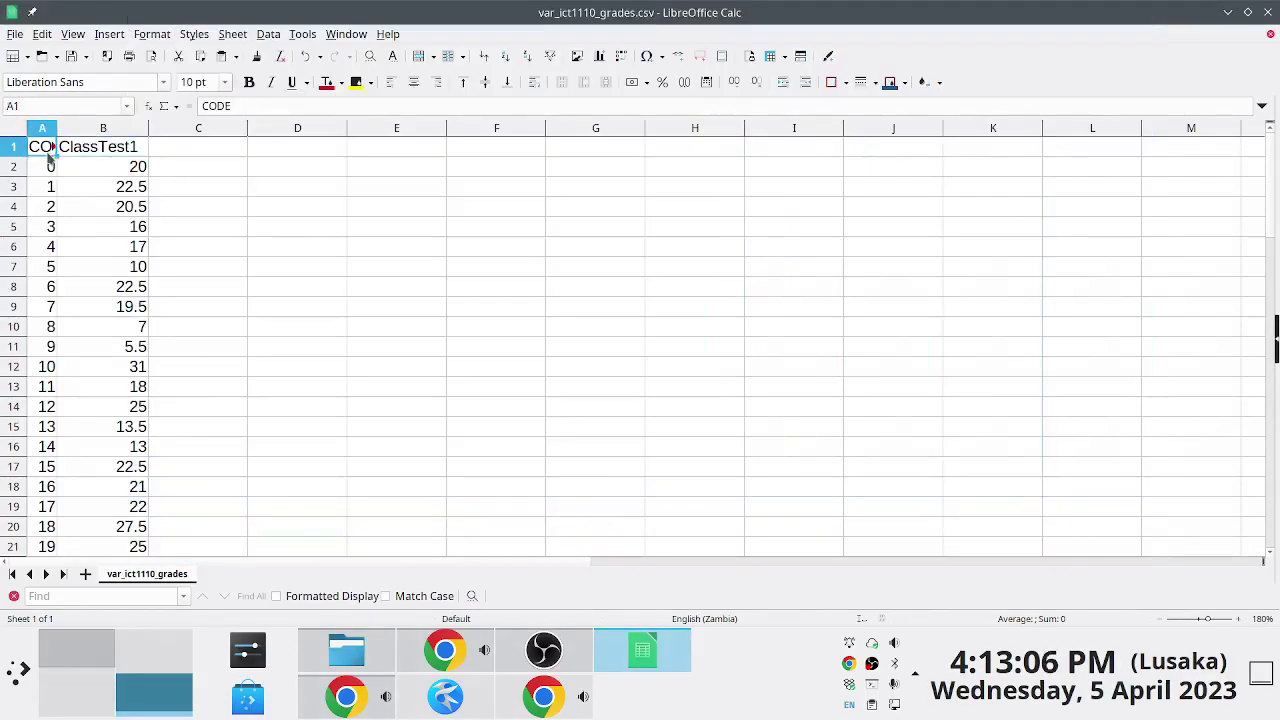
key("ctrl+shift+Right")
key("ctrl+shift+Down")
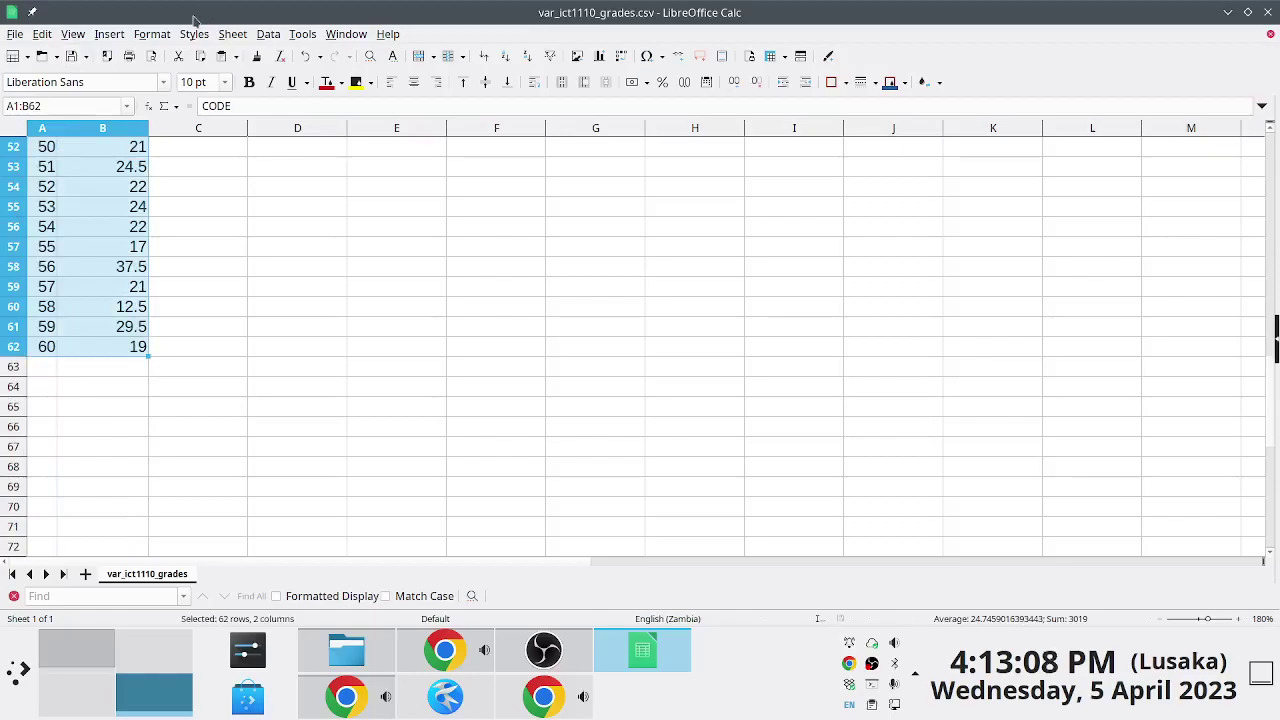
key("alt+Tab")
key("alt+Tab")
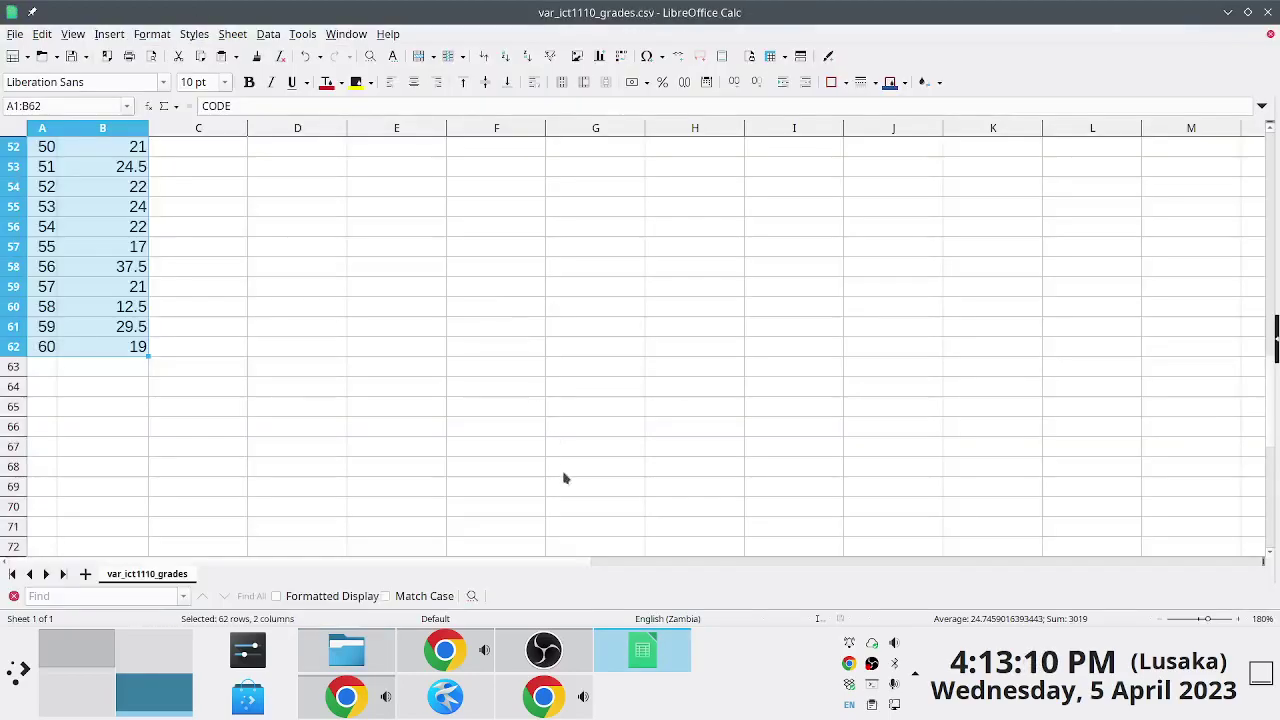
key("F12")
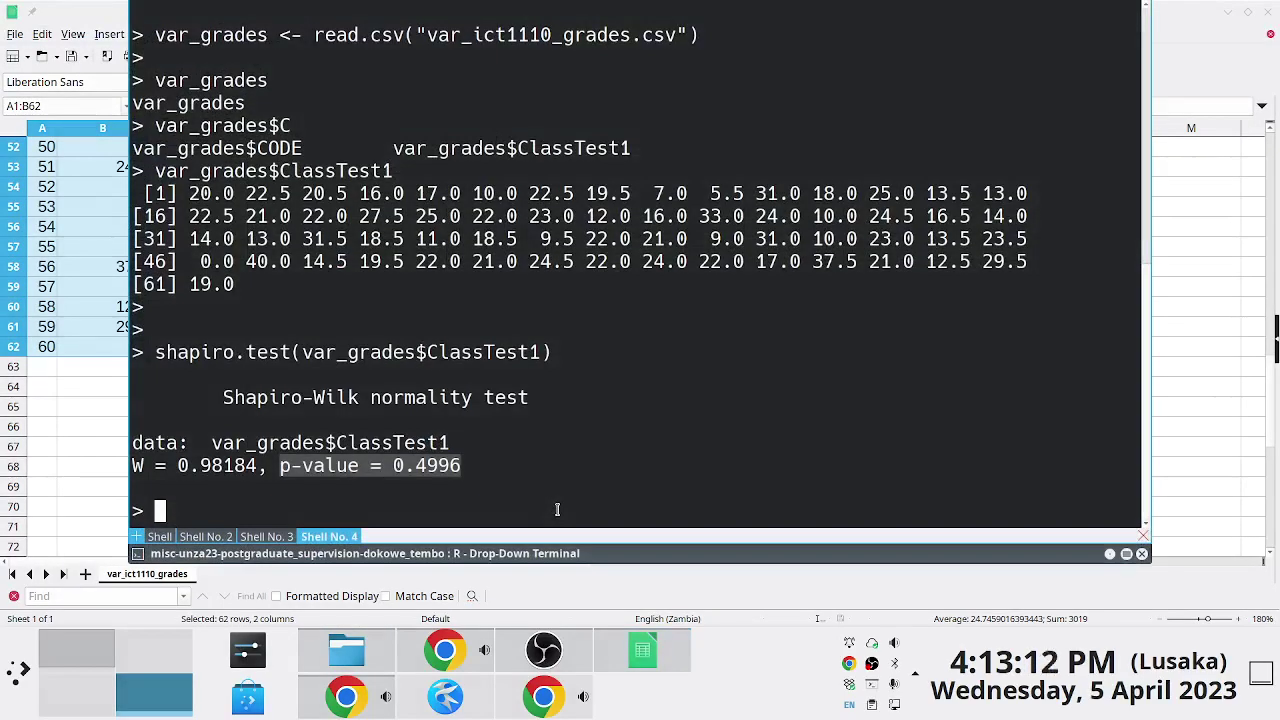
Switch to Chrome and search Google for "shapiro wilk test for normality p value"
key("F12")
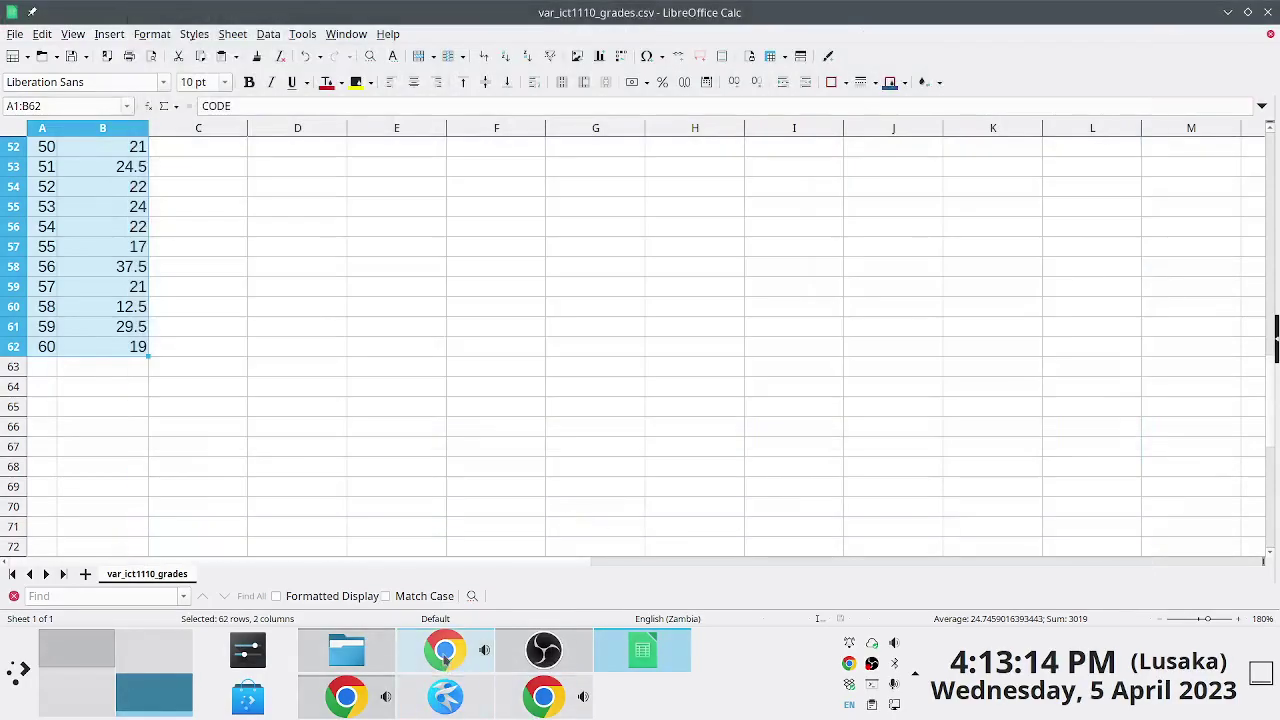
left_click(350, 700)
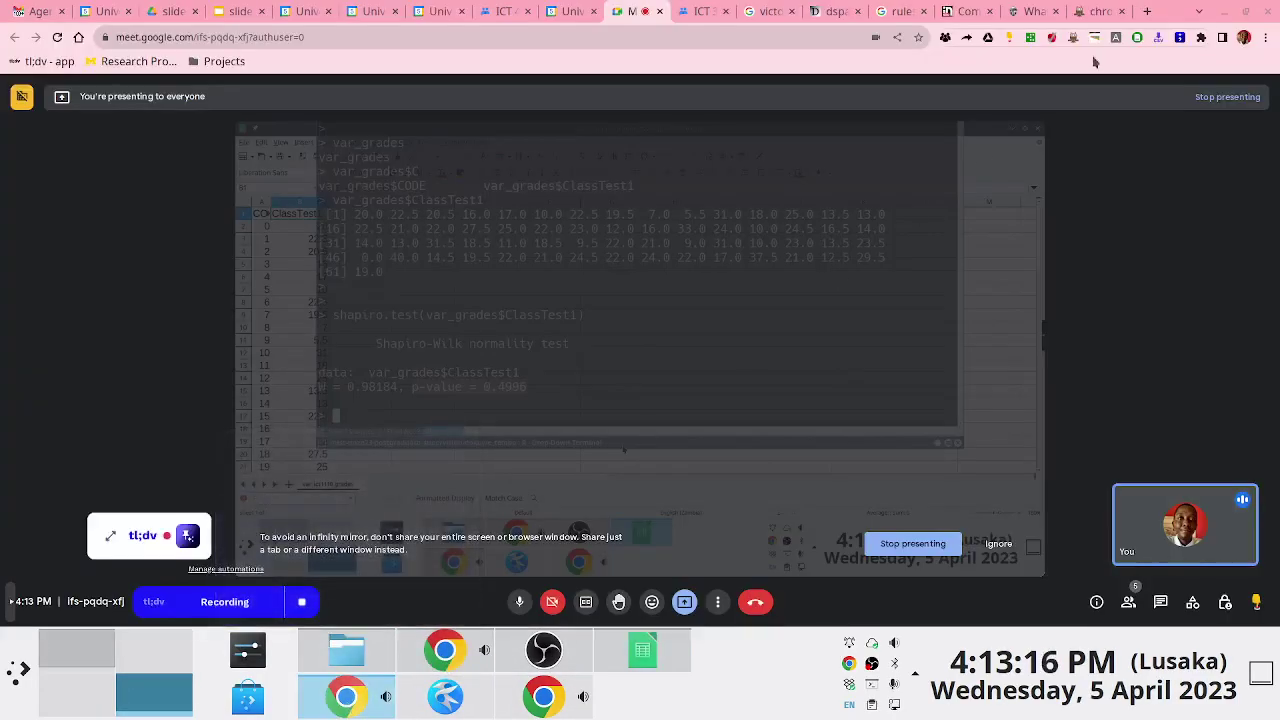
left_click(548, 705)
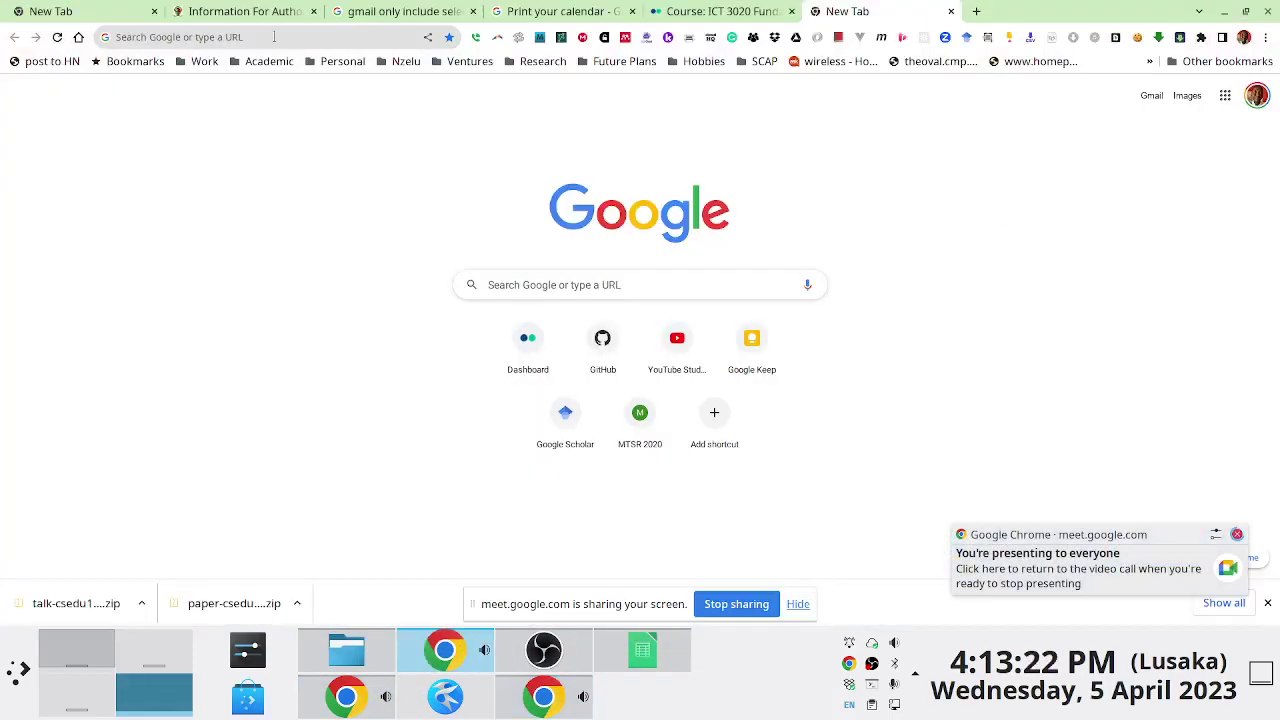
left_click(274, 36)
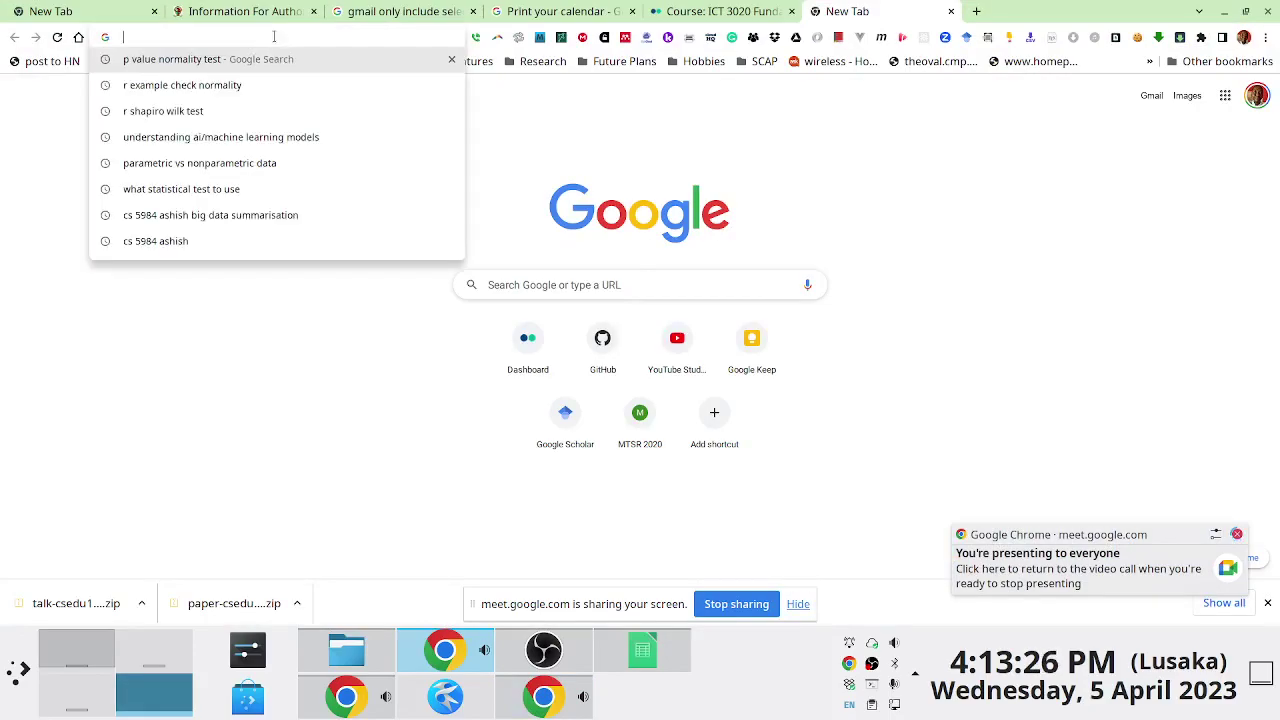
type("d")
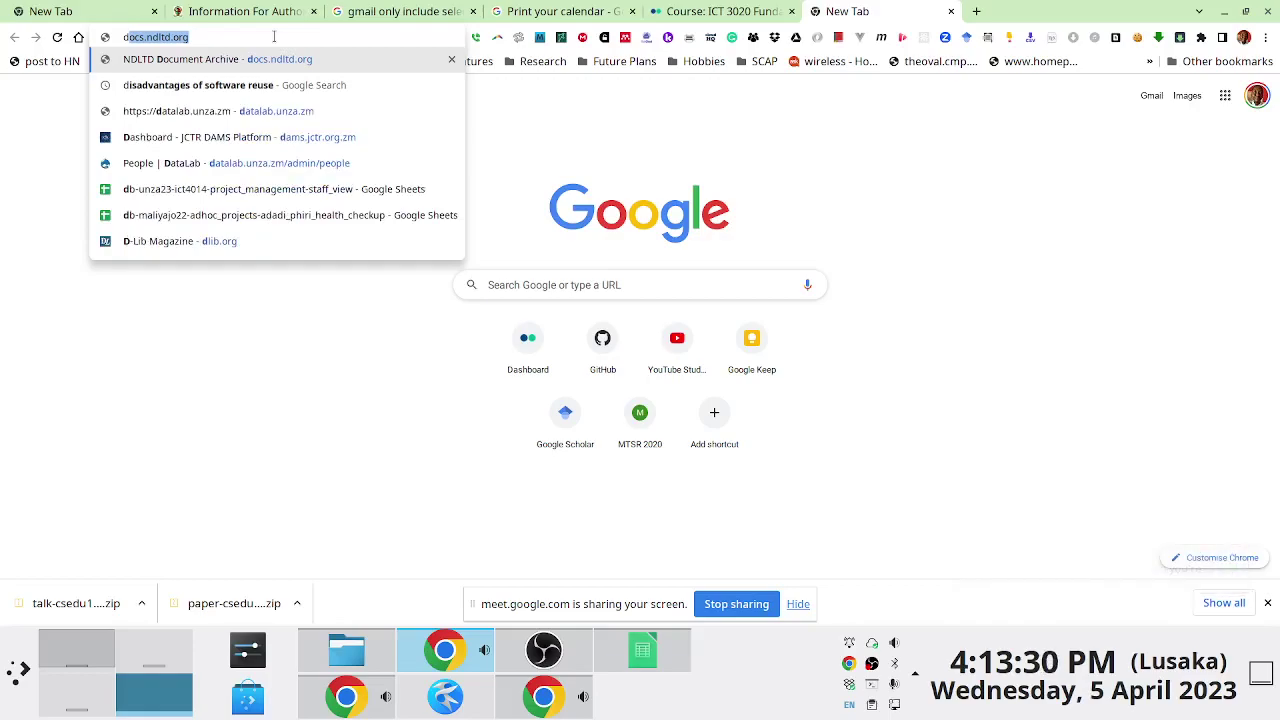
key("BackSpace")
key("BackSpace")
type("shapiro")
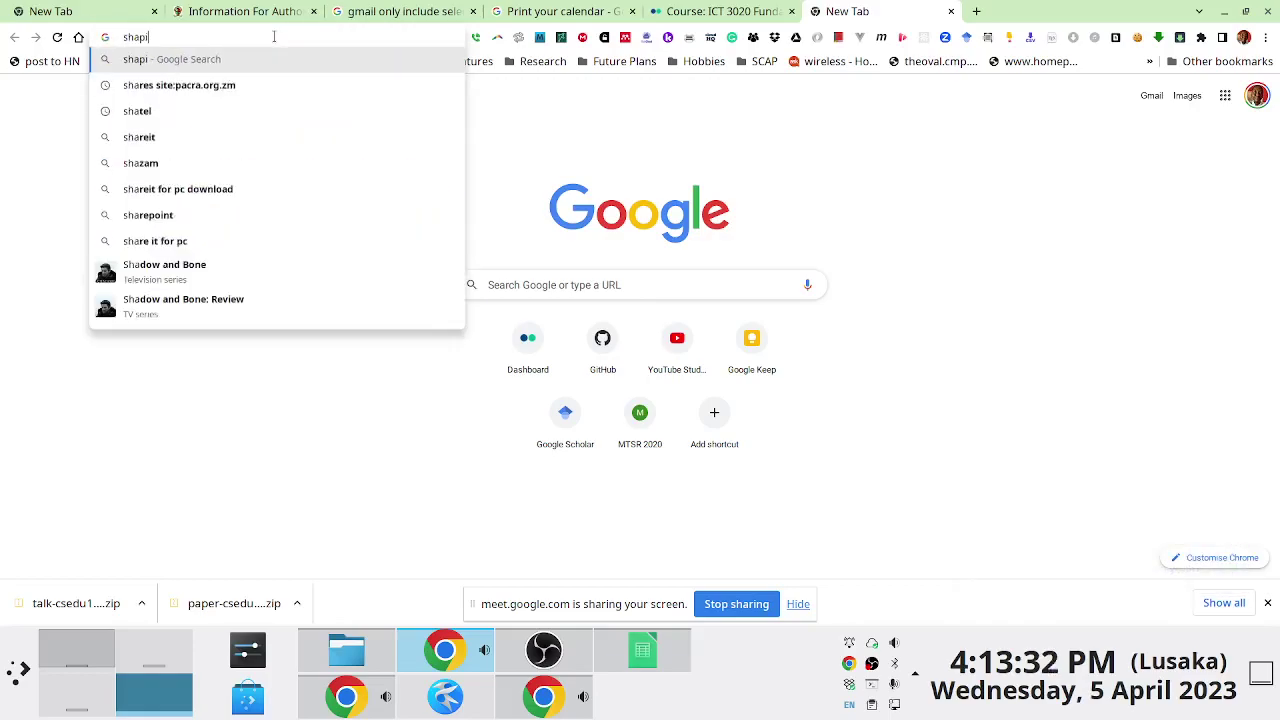
key("Down")
key("Down")
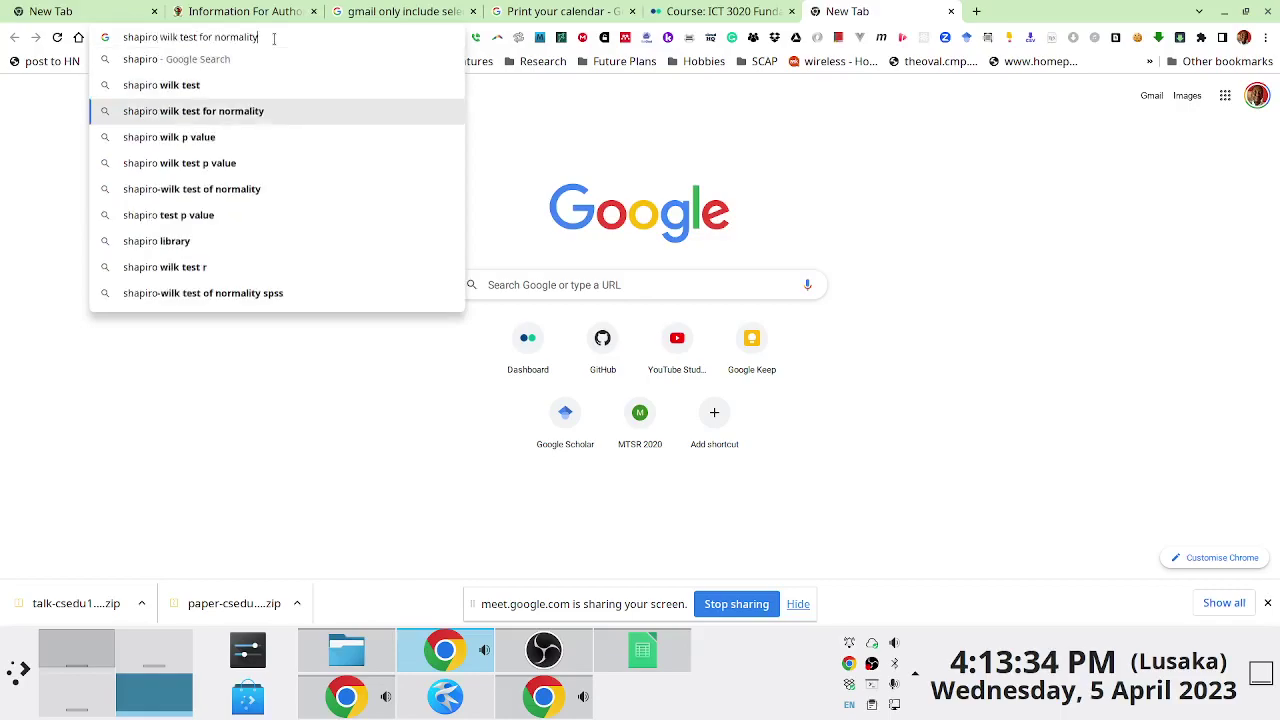
type("p value")
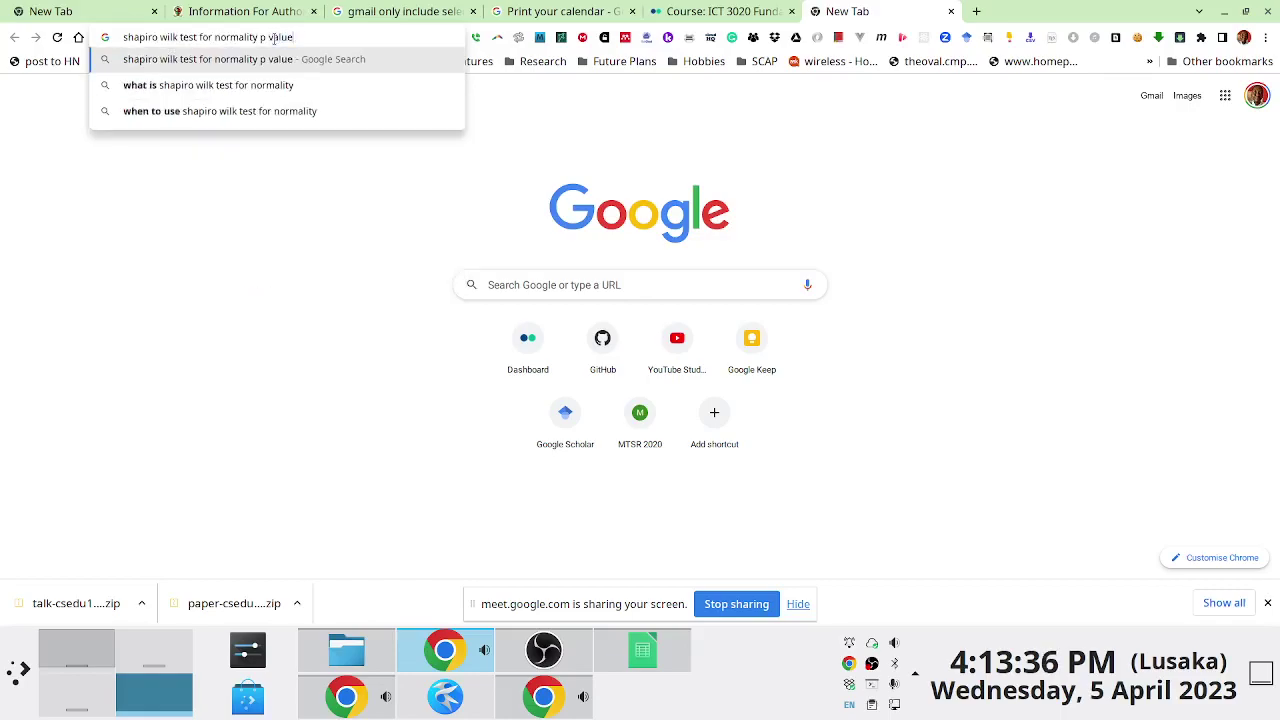
key("Return")
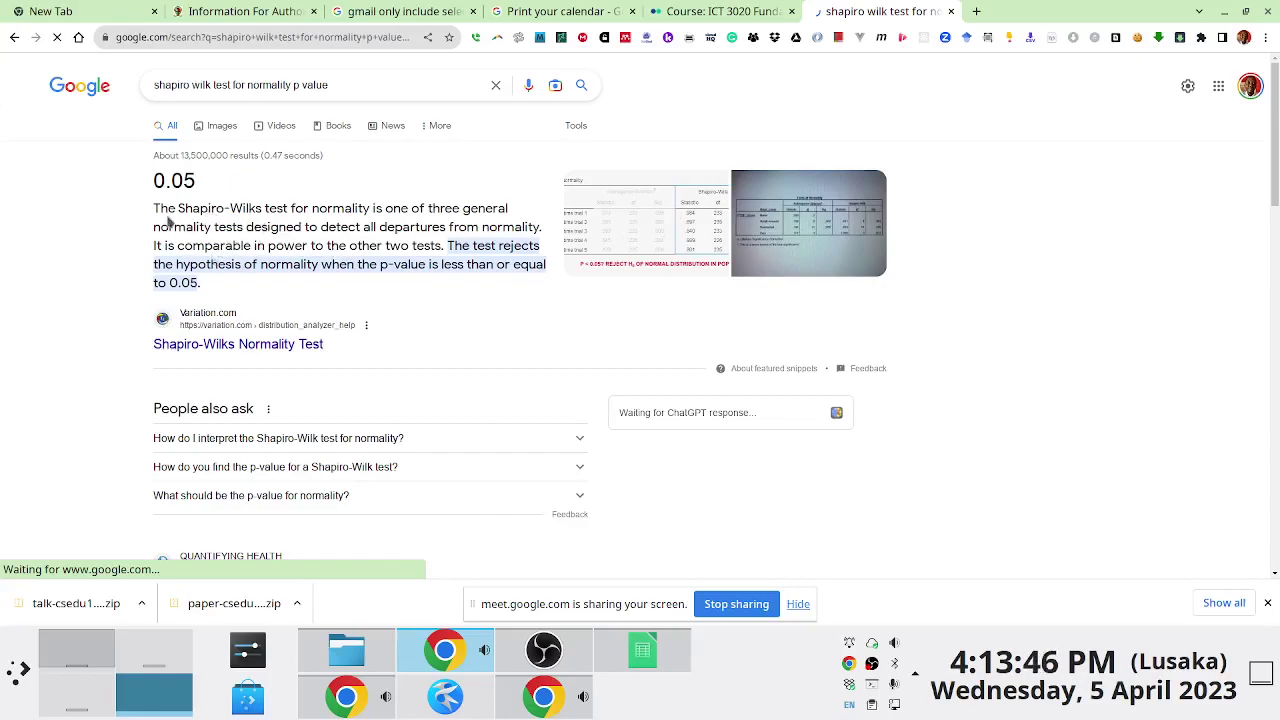
Read the p-value threshold in the search results and compare it with the Shapiro-Wilk p-value in the R terminal
scroll(193, 250, "down", 3)
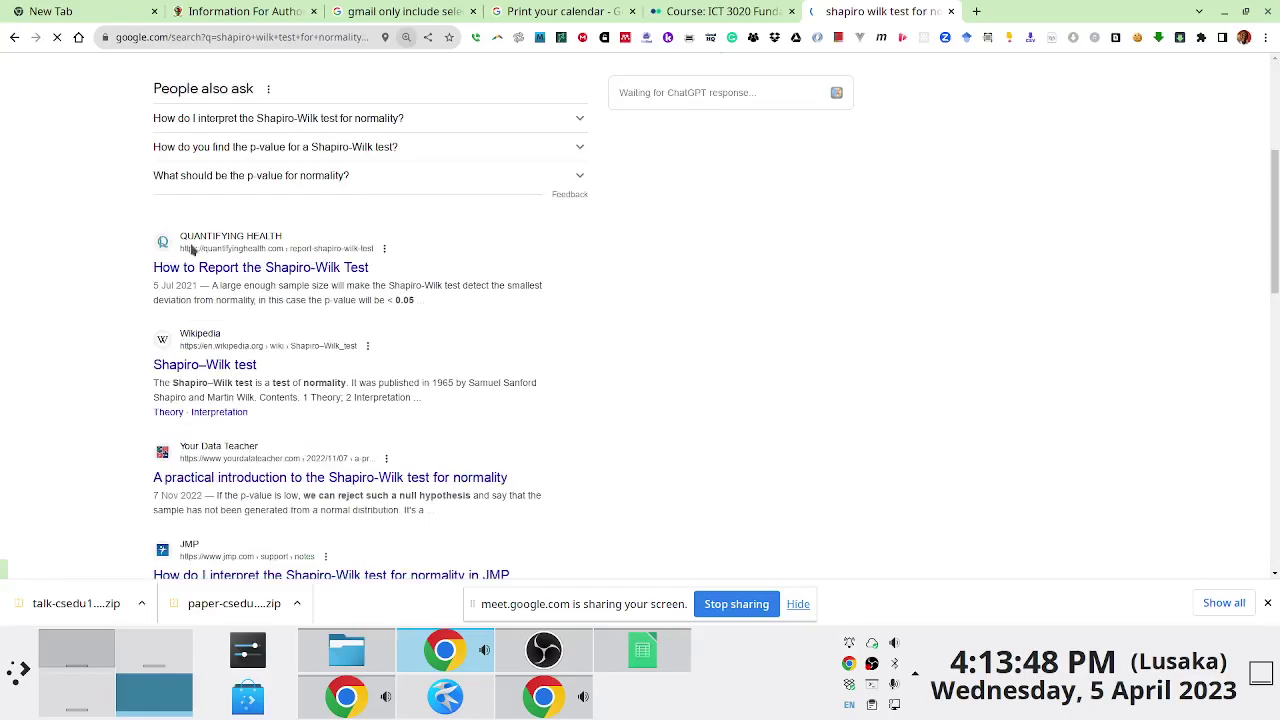
scroll(480, 334, "up", 5)
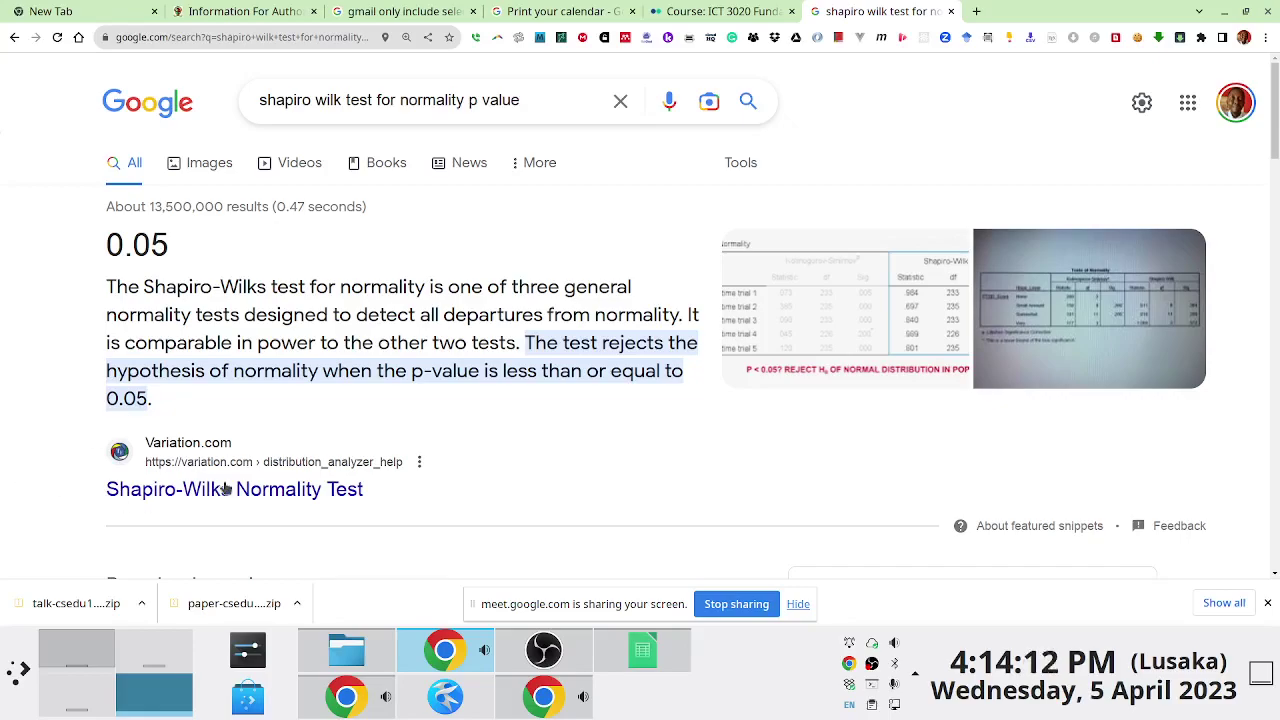
key("F12")
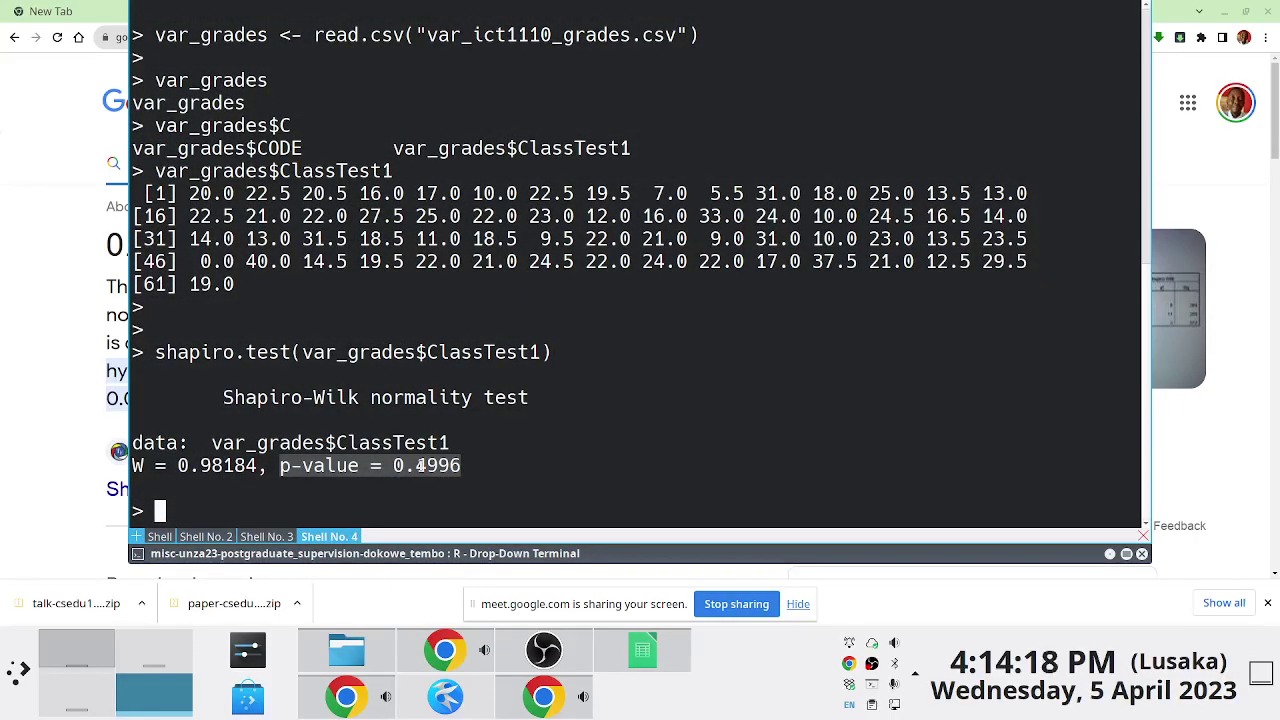
key("F12")
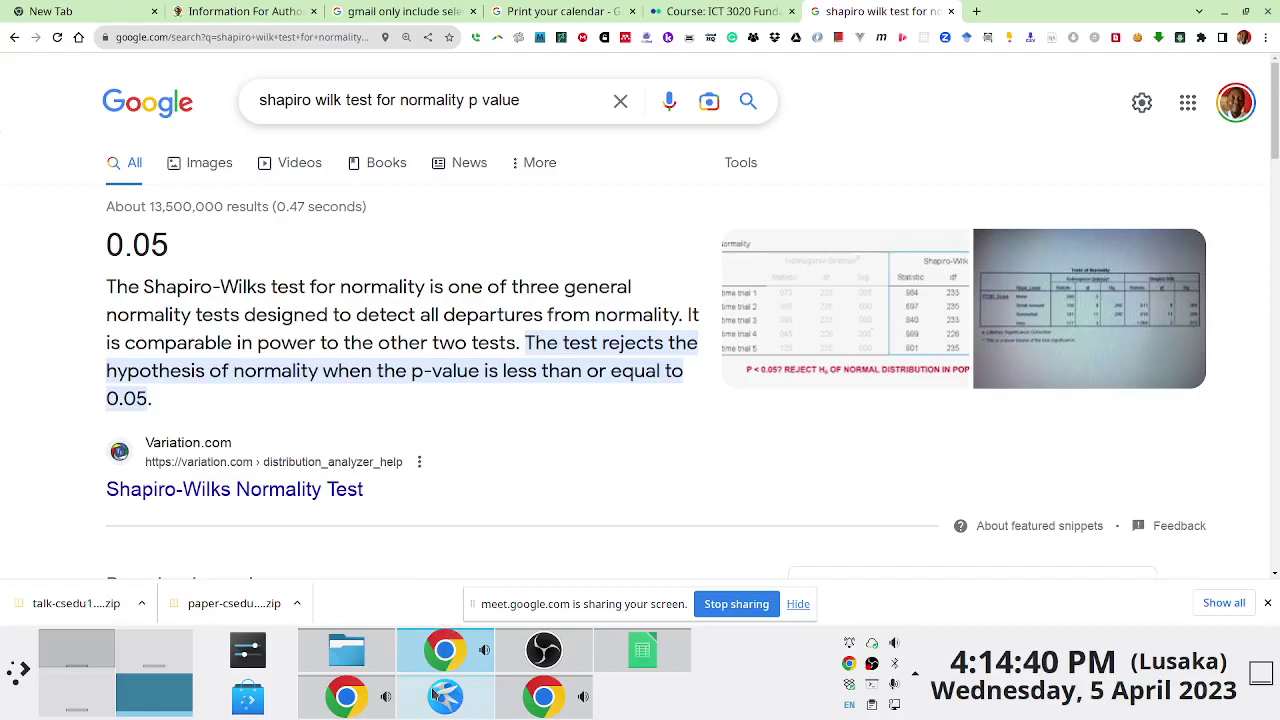
mouse_move(445, 696)
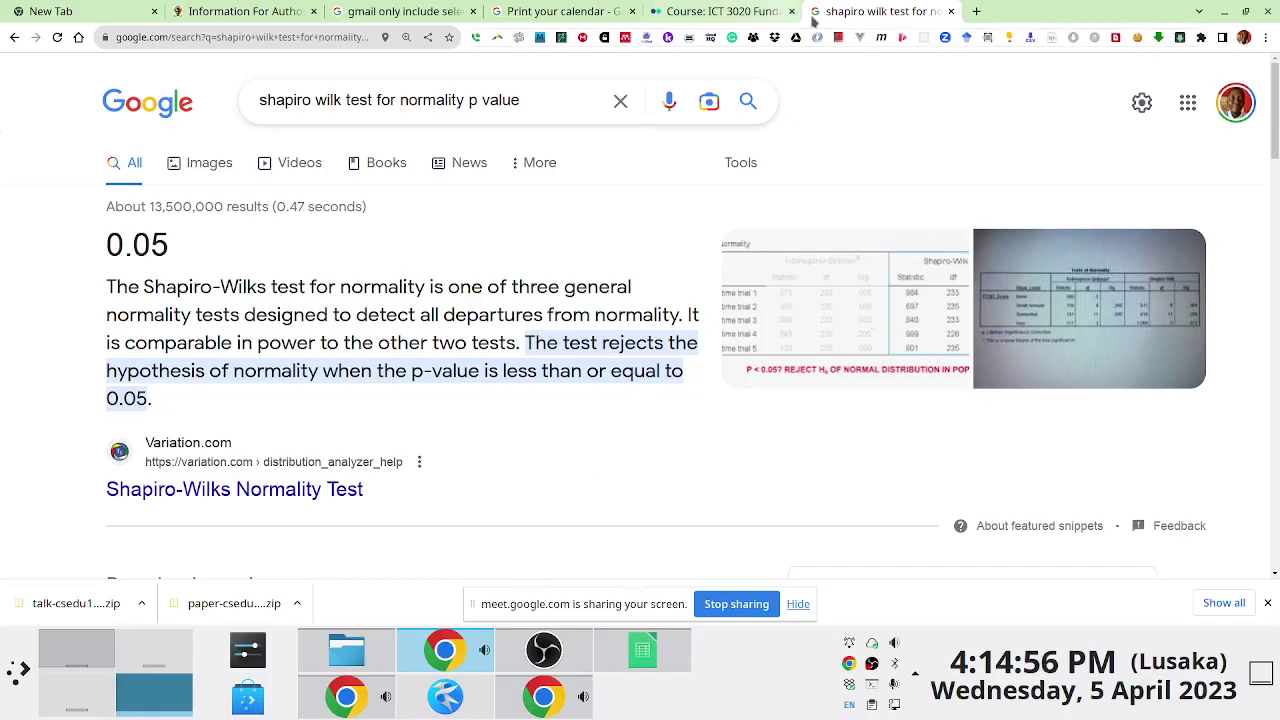
Search Google for "what statistical test to use" in a new browser tab
left_click(974, 11)
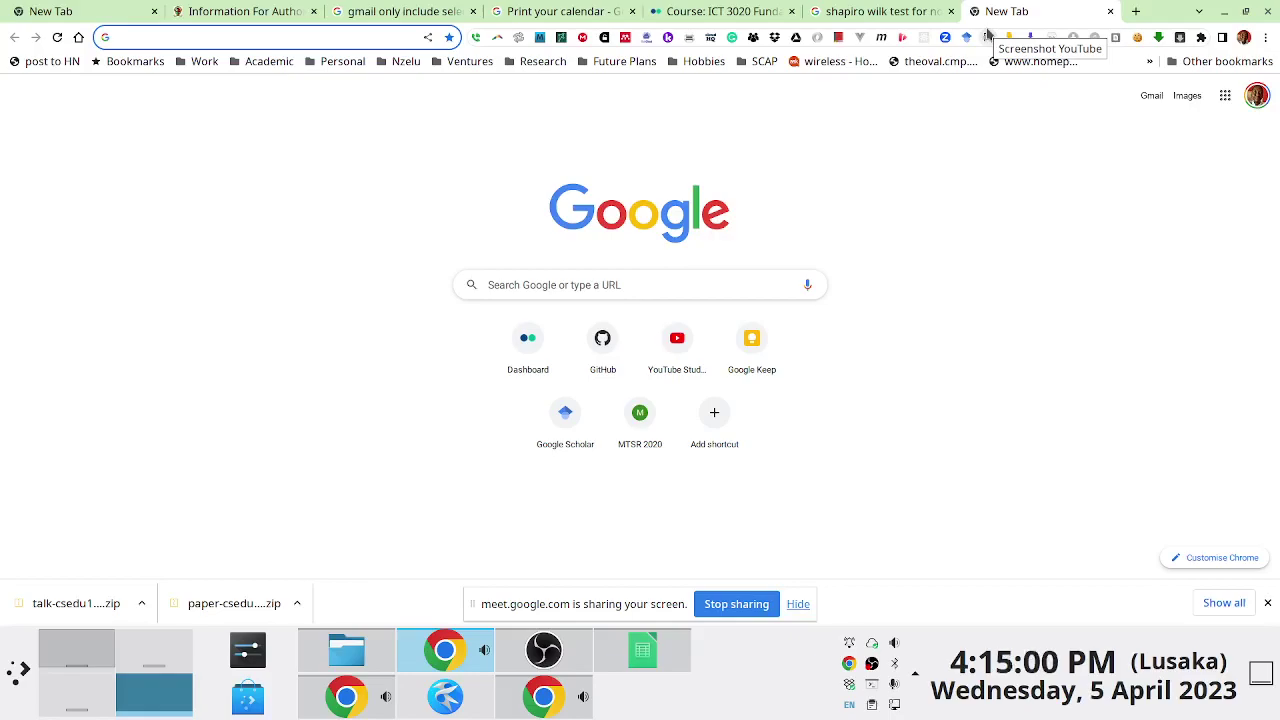
type("what")
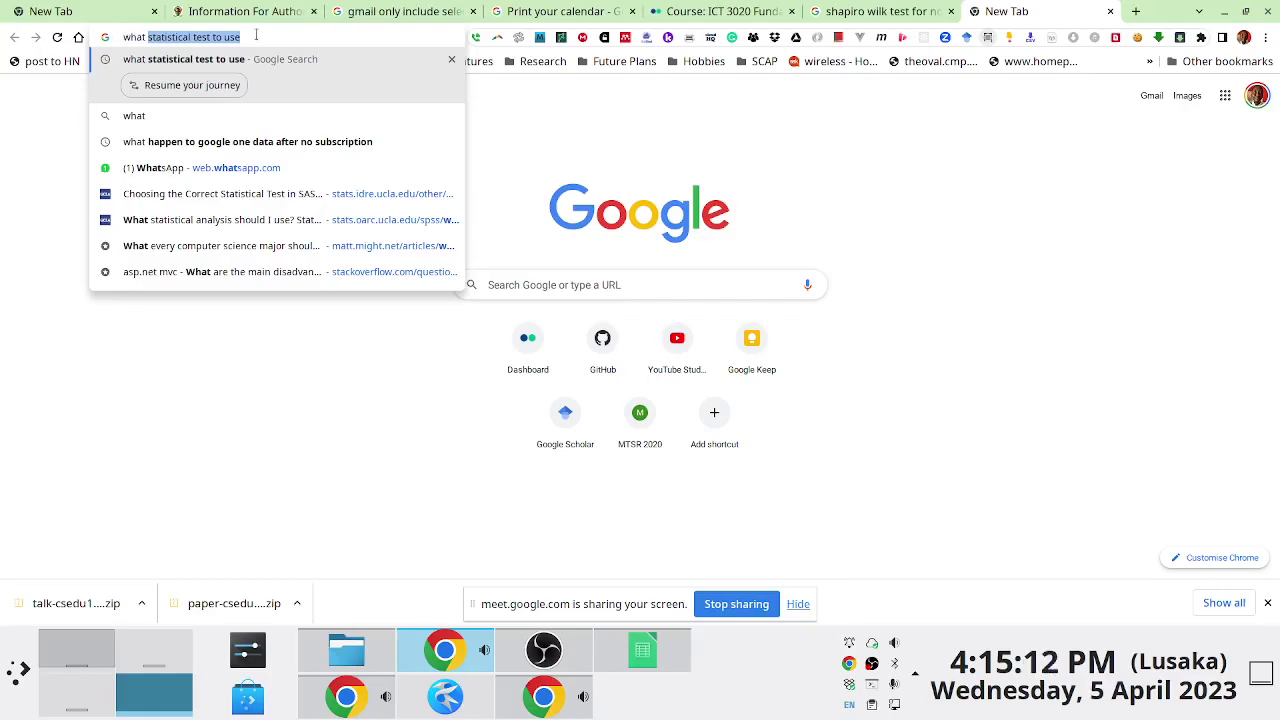
key("Return")
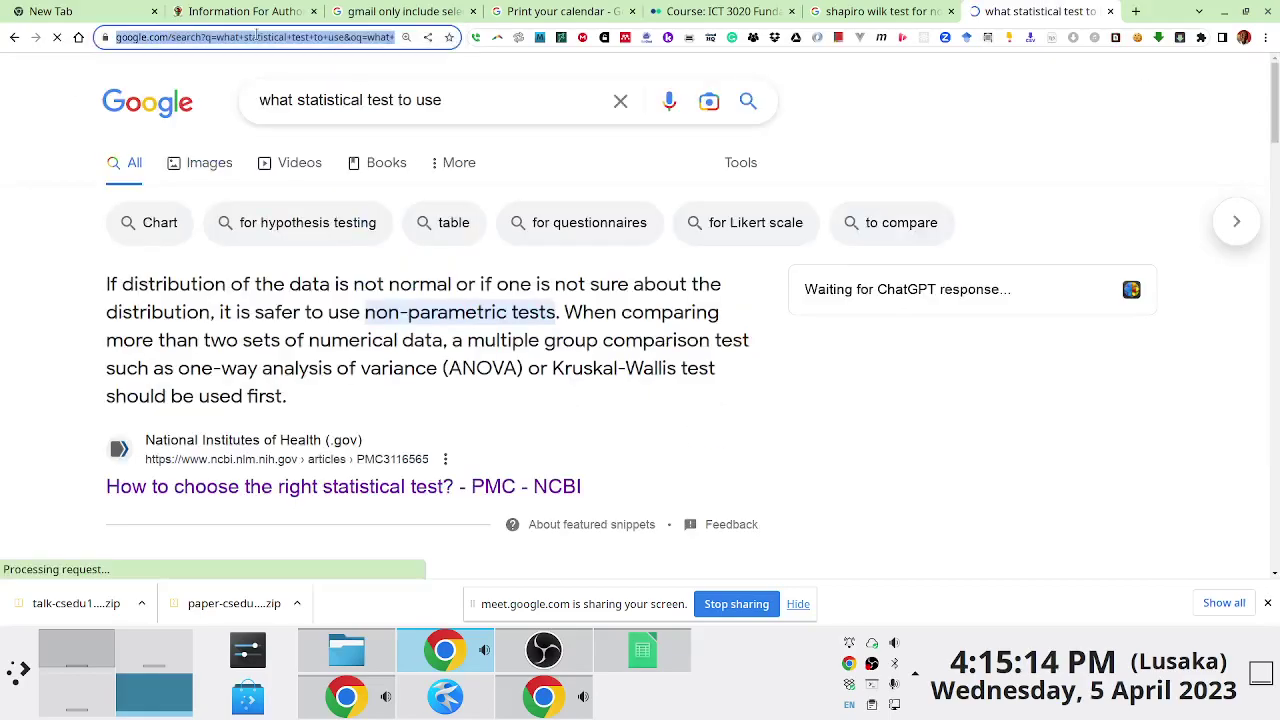
Open the UCLA, Statsols and BMJ results on choosing a statistical test, each in its own new tab
scroll(692, 337, "down", 5)
scroll(692, 337, "down", 7)
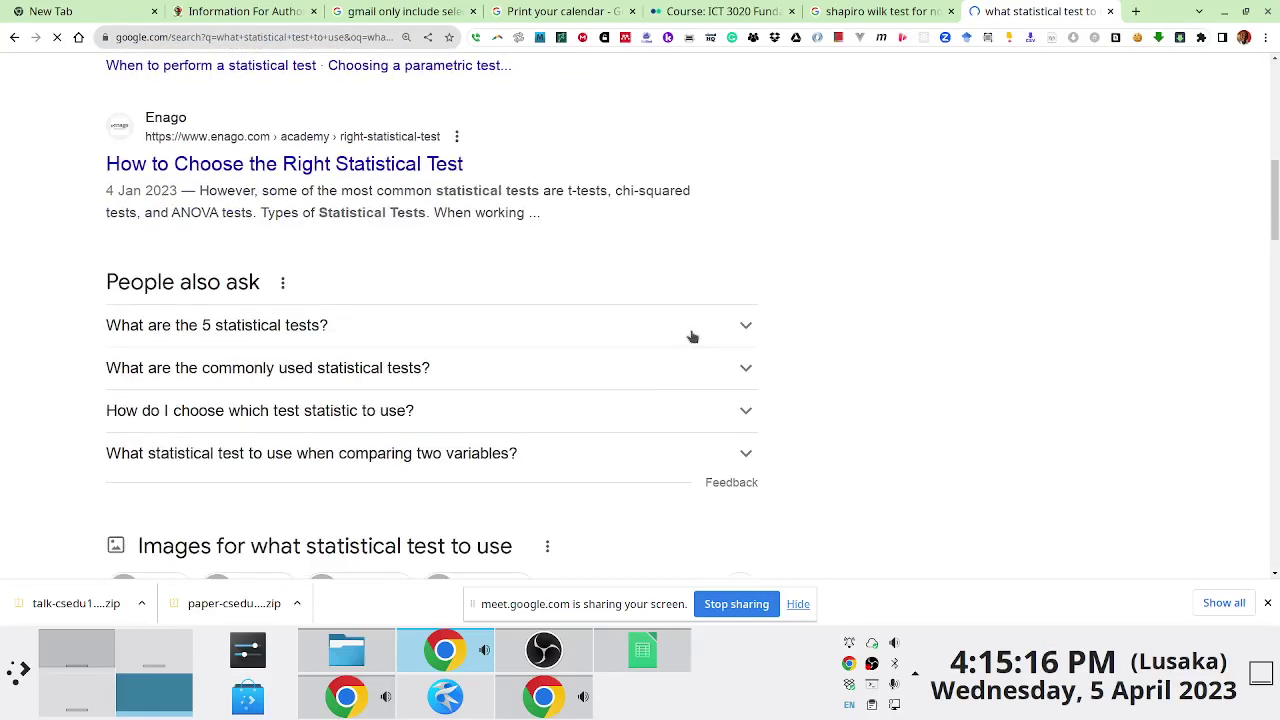
scroll(692, 337, "down", 2)
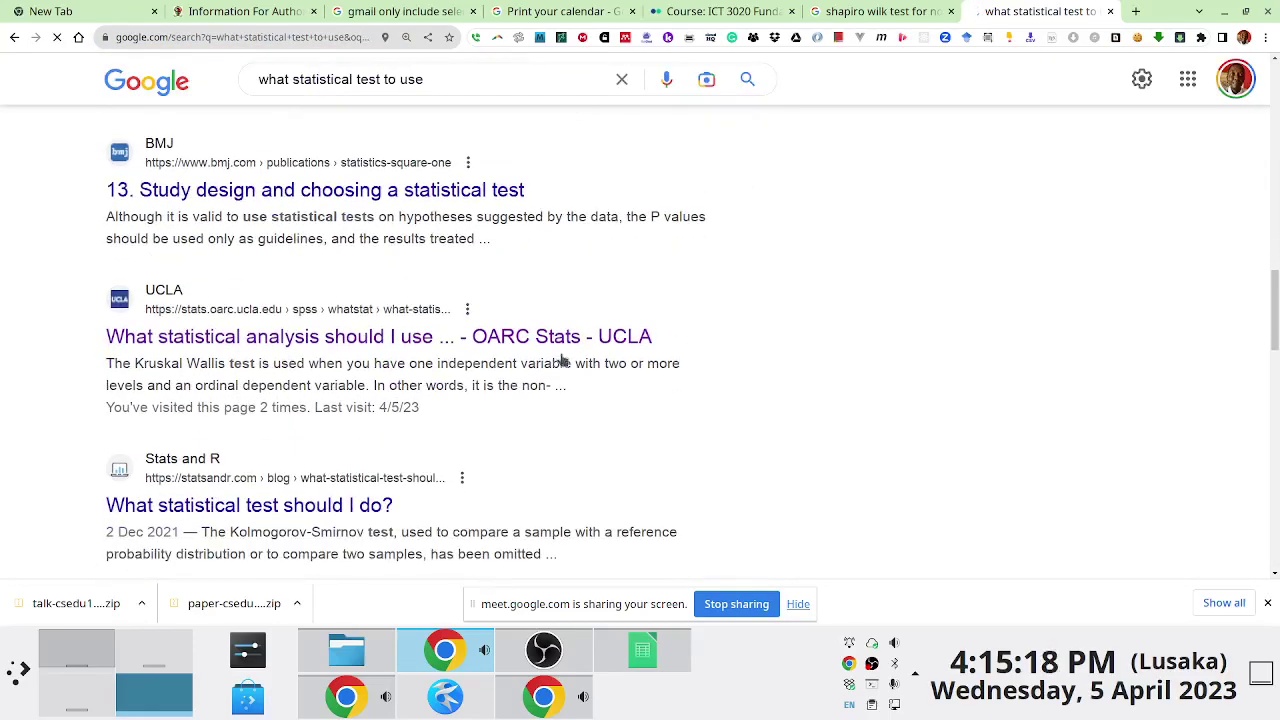
right_click(342, 344)
left_click(386, 355)
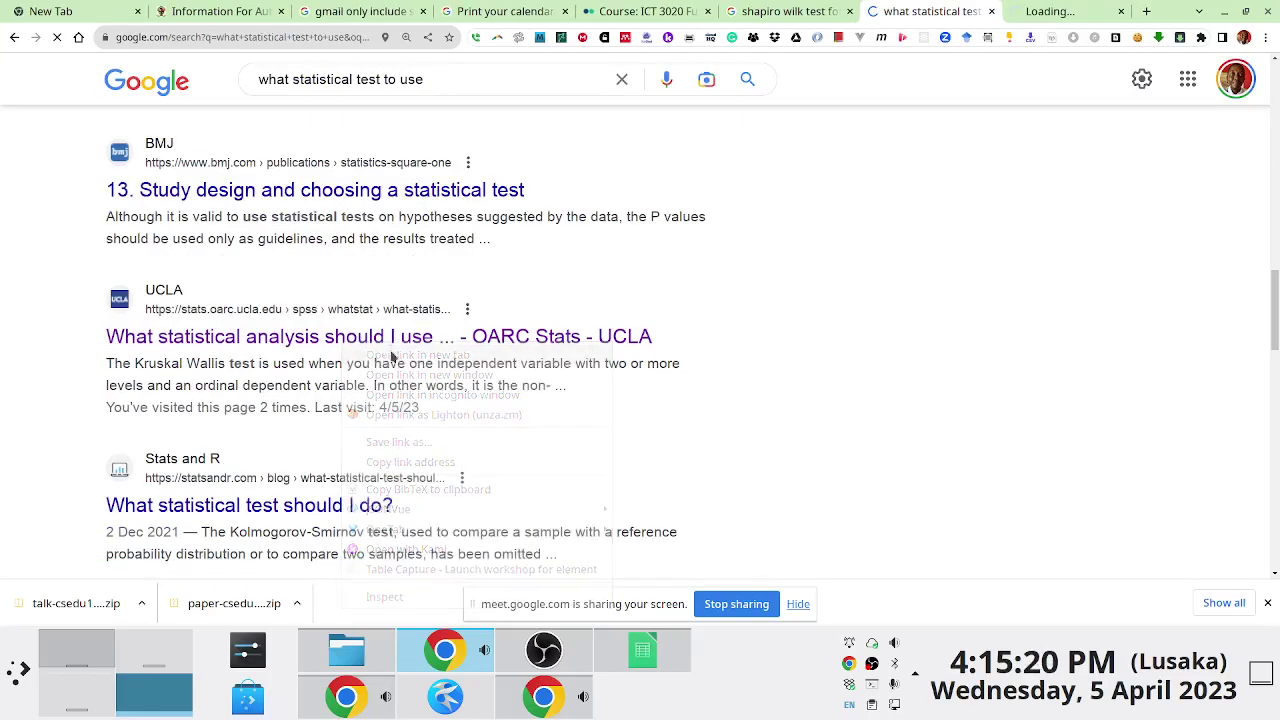
scroll(380, 365, "down", 4)
right_click(283, 402)
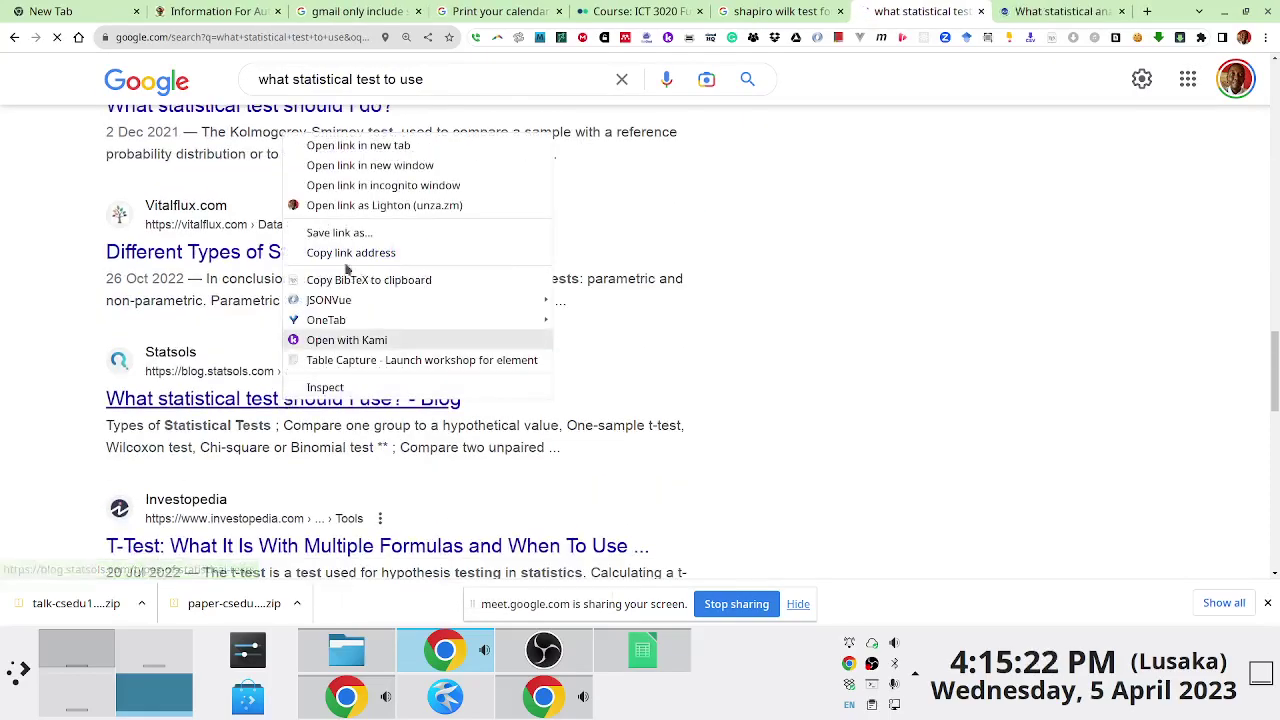
left_click(346, 143)
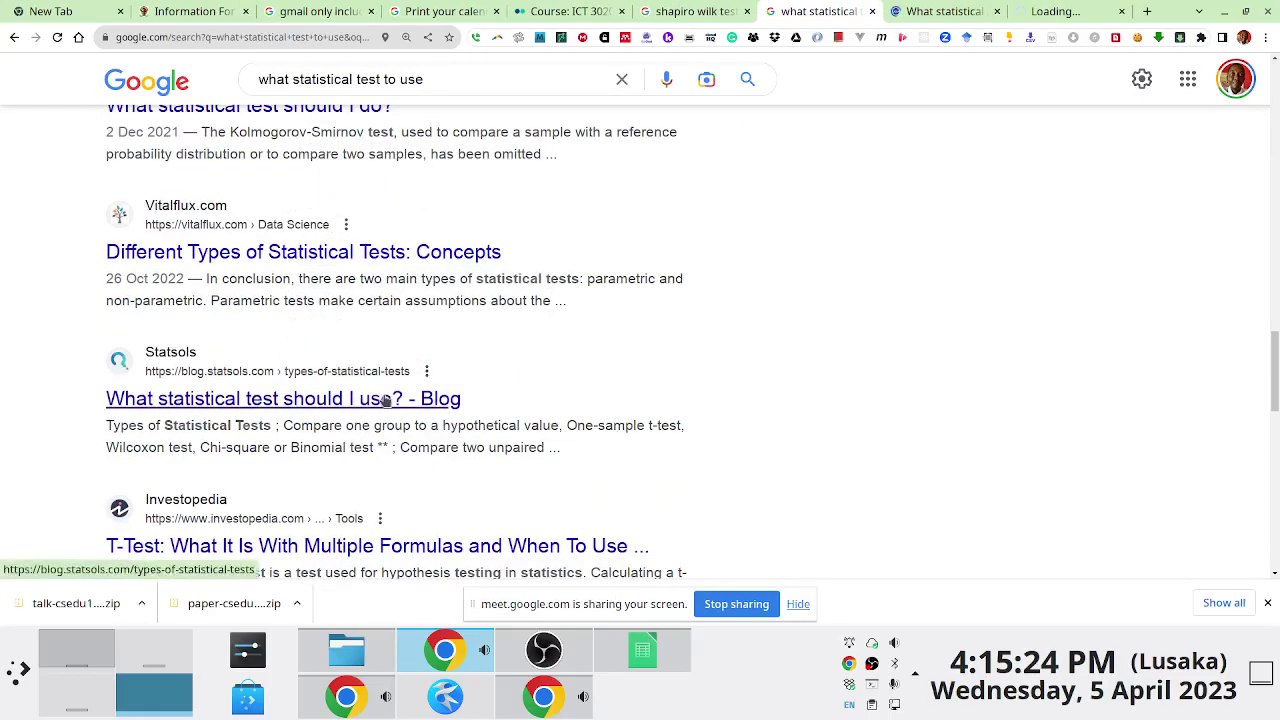
scroll(390, 300, "up", 6)
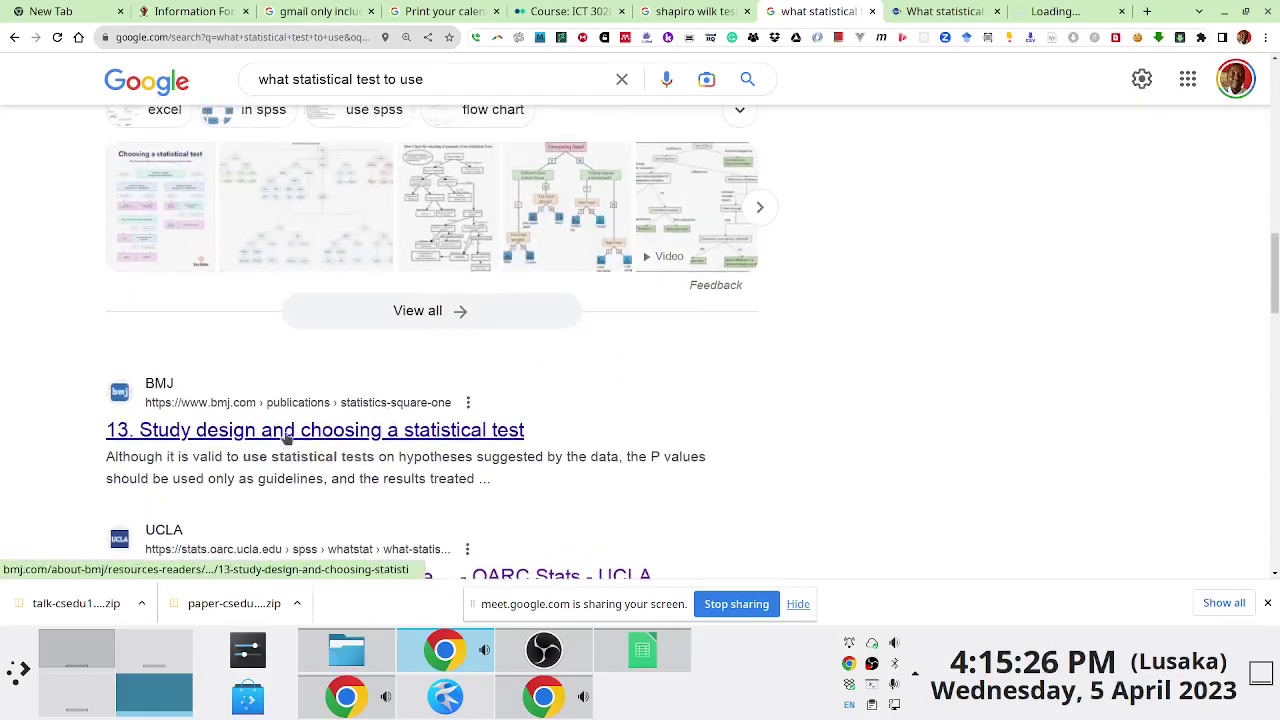
right_click(286, 430)
left_click(328, 177)
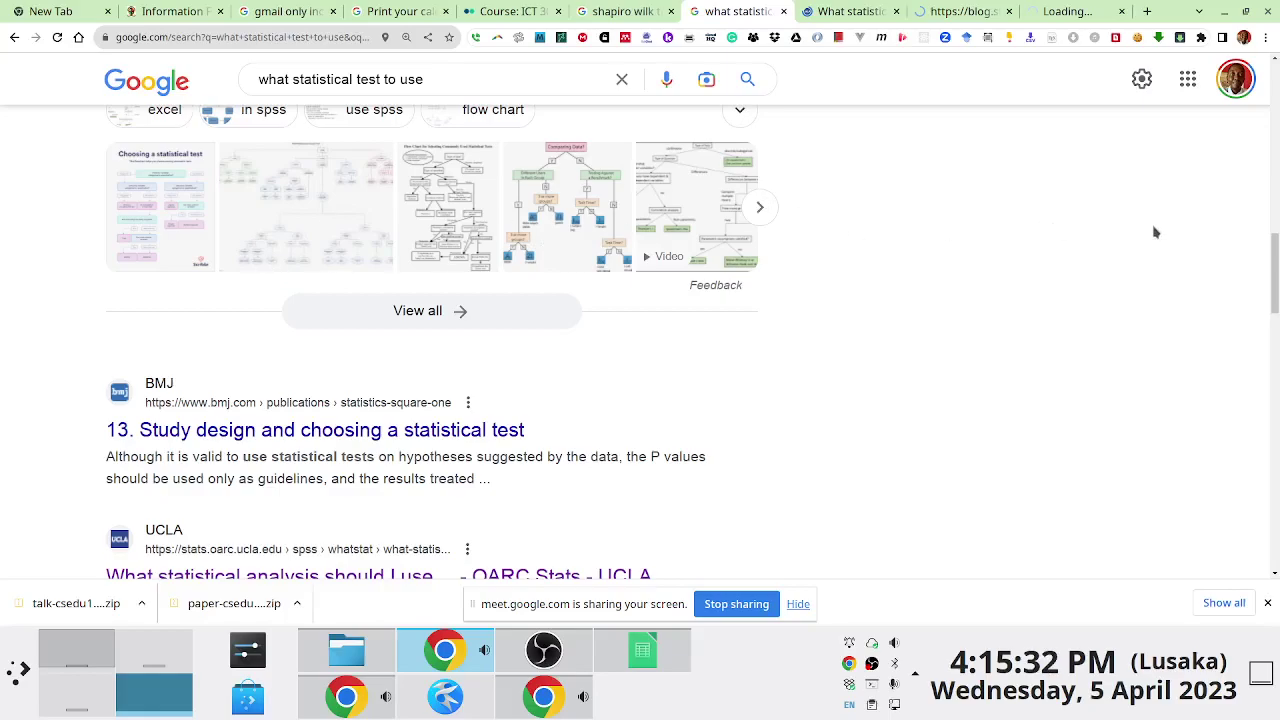
Skim the UCLA statistical analysis page and follow its link to Choosing the Correct Statistical Test
left_click(842, 18)
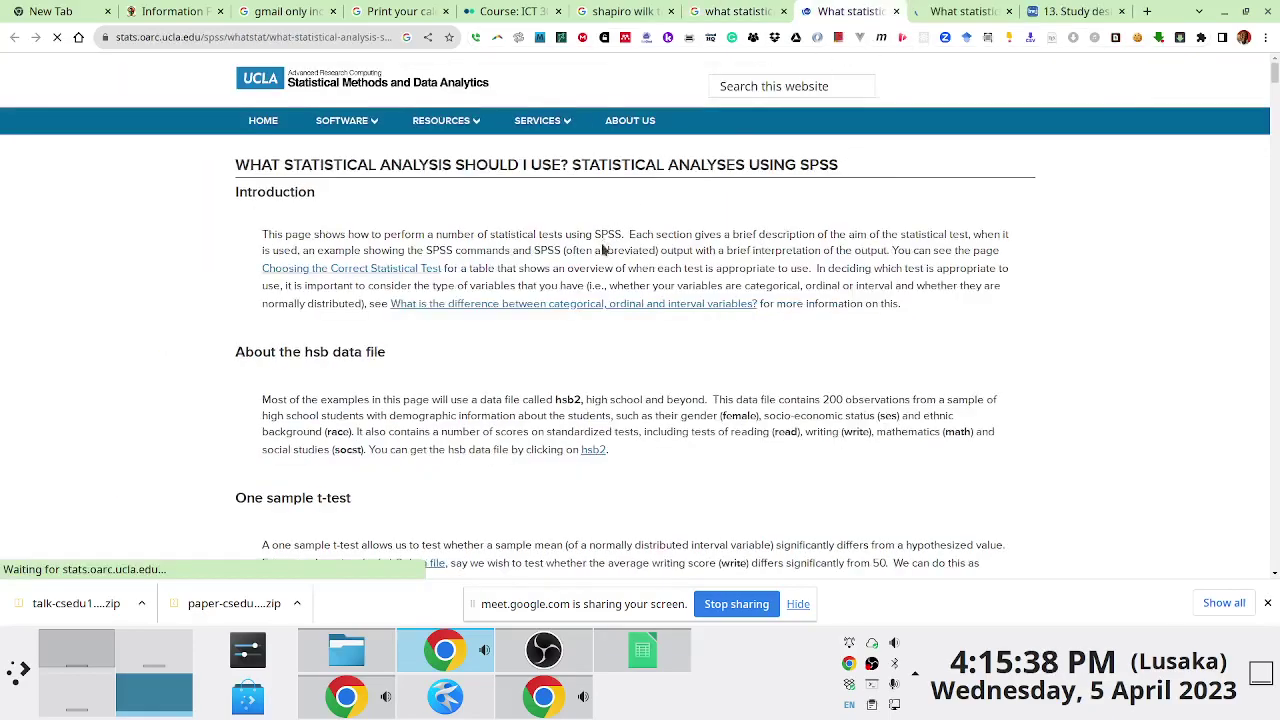
scroll(557, 363, "down", 2)
scroll(557, 363, "down", 14)
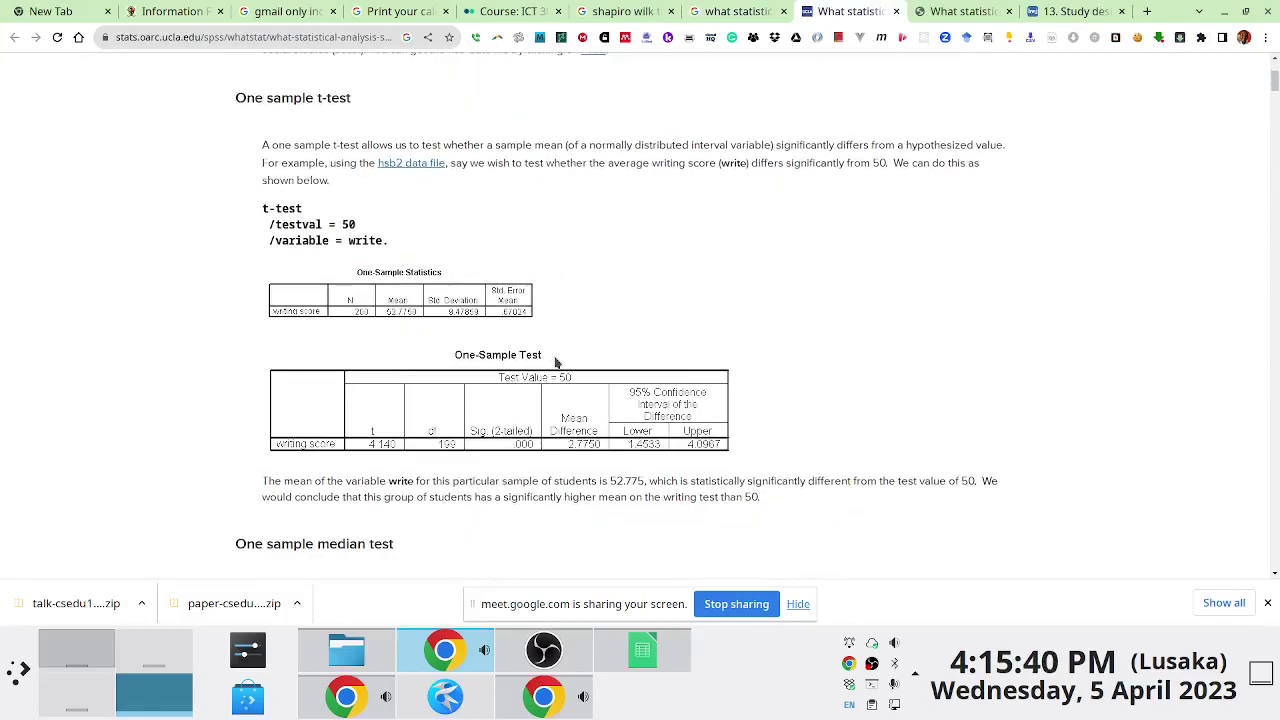
scroll(561, 363, "up", 7)
scroll(561, 363, "up", 10)
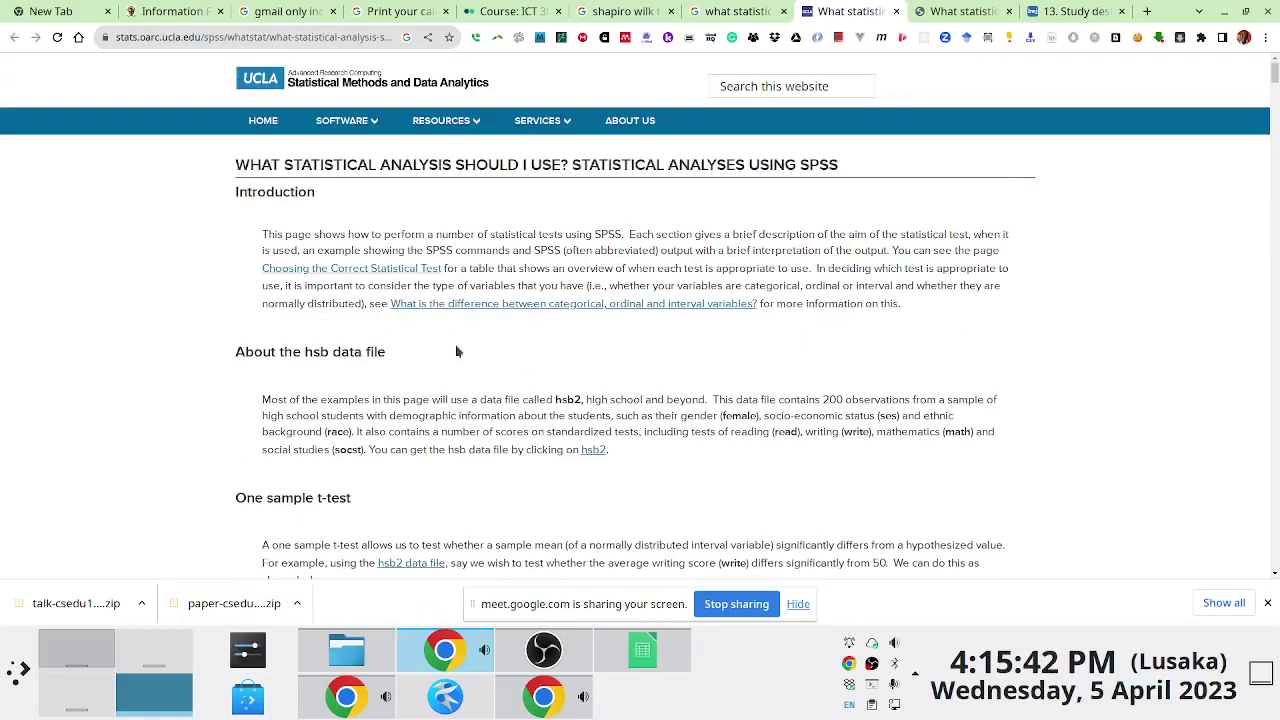
left_click(363, 270)
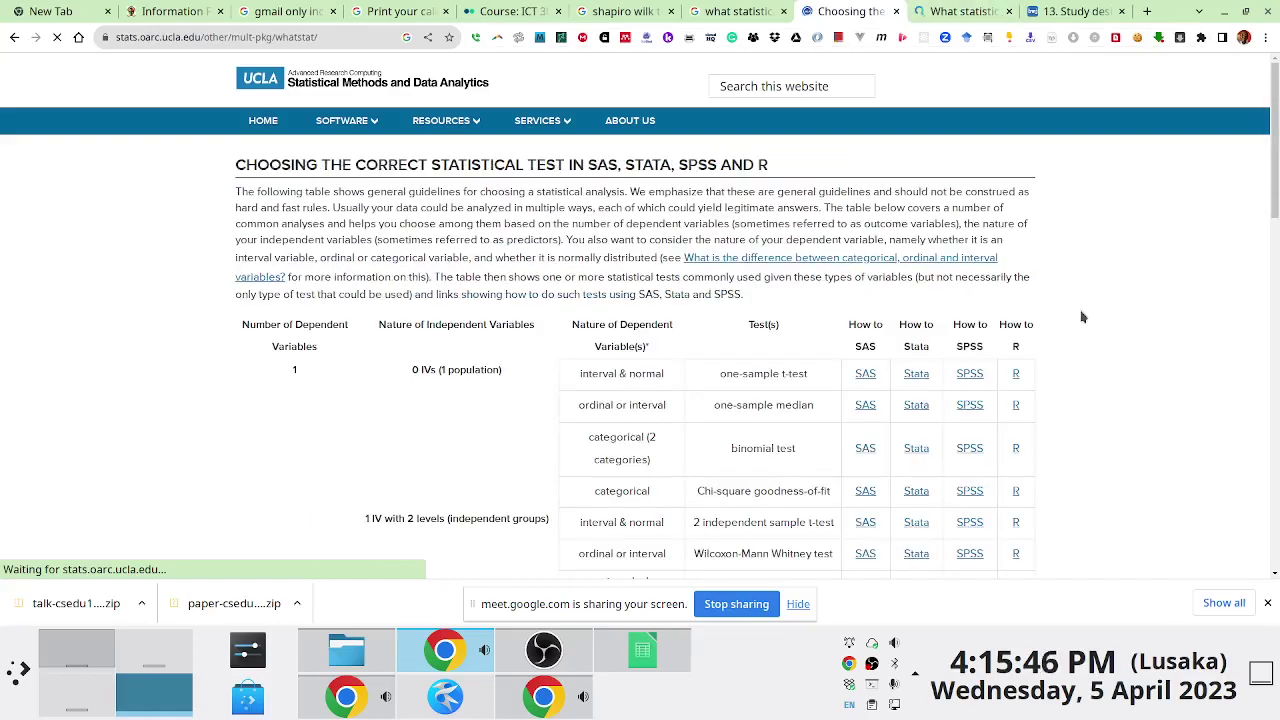
Enlarge the page to 110% and examine the test selection table, highlighting "0 IV" in the independent variables column
key("ctrl+plus")
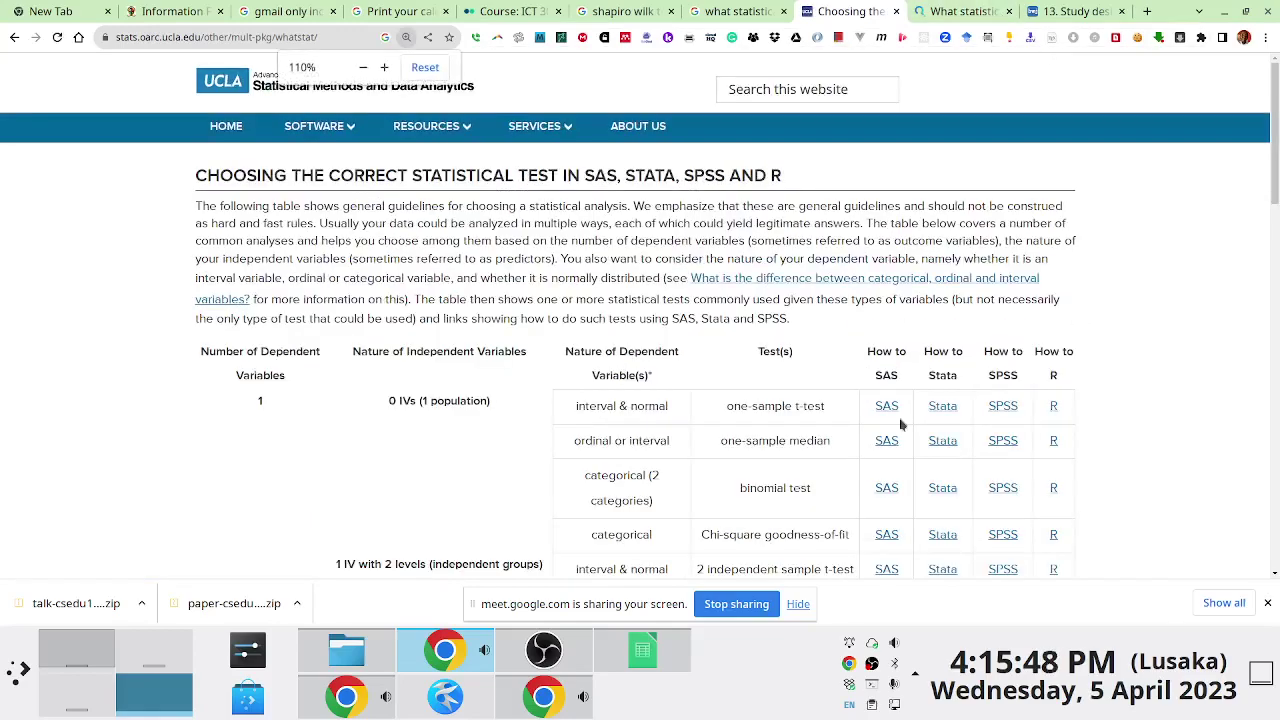
scroll(311, 347, "down", 2)
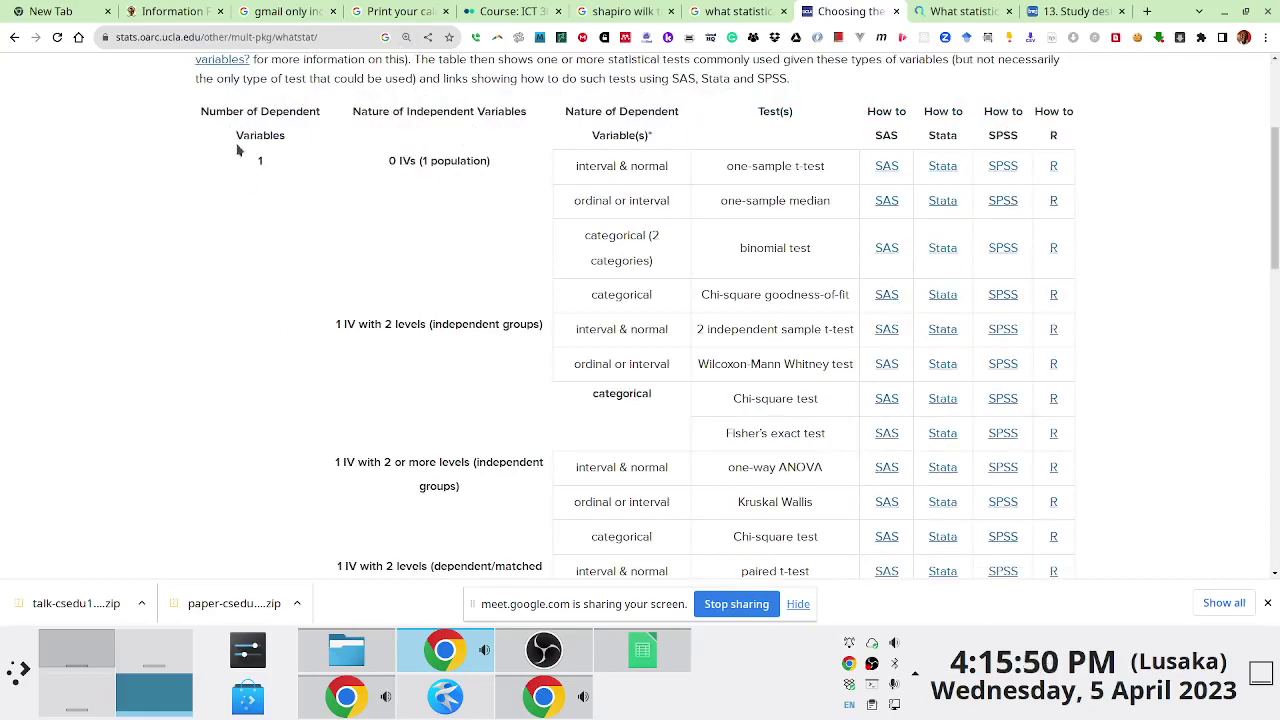
scroll(237, 149, "up", 2)
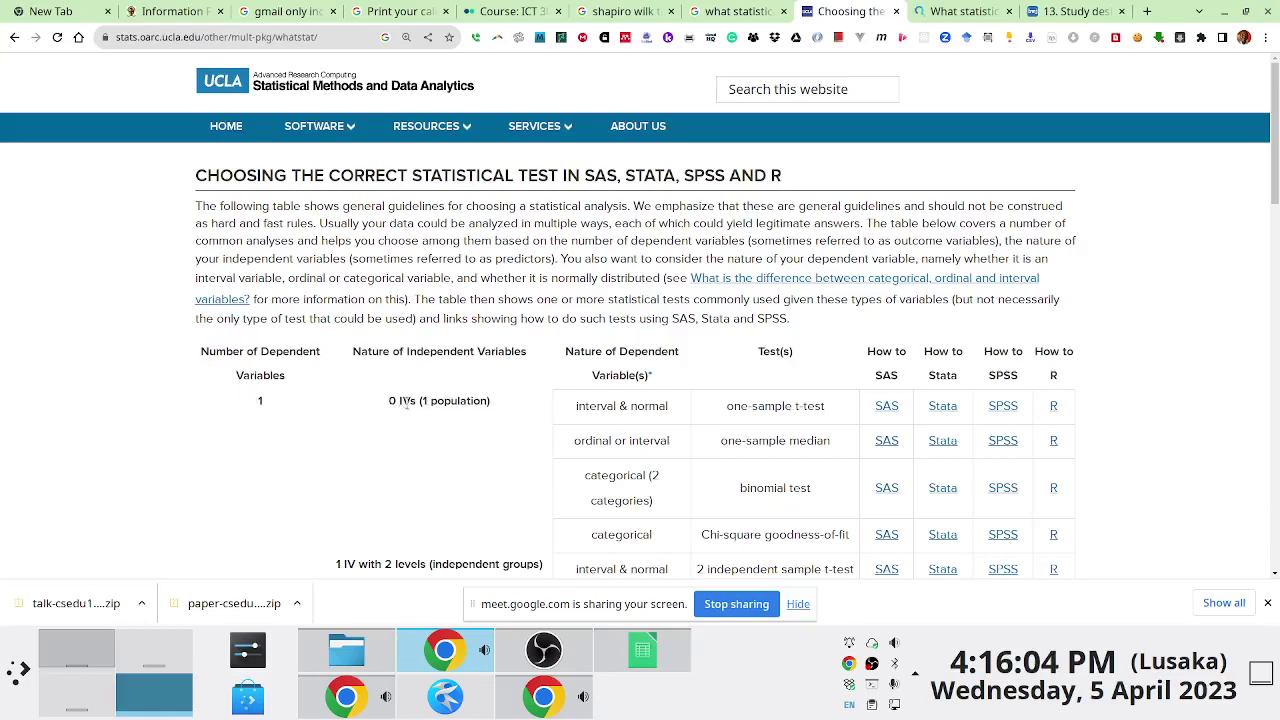
left_click_drag(389, 405, 410, 405)
scroll(588, 415, "down", 2)
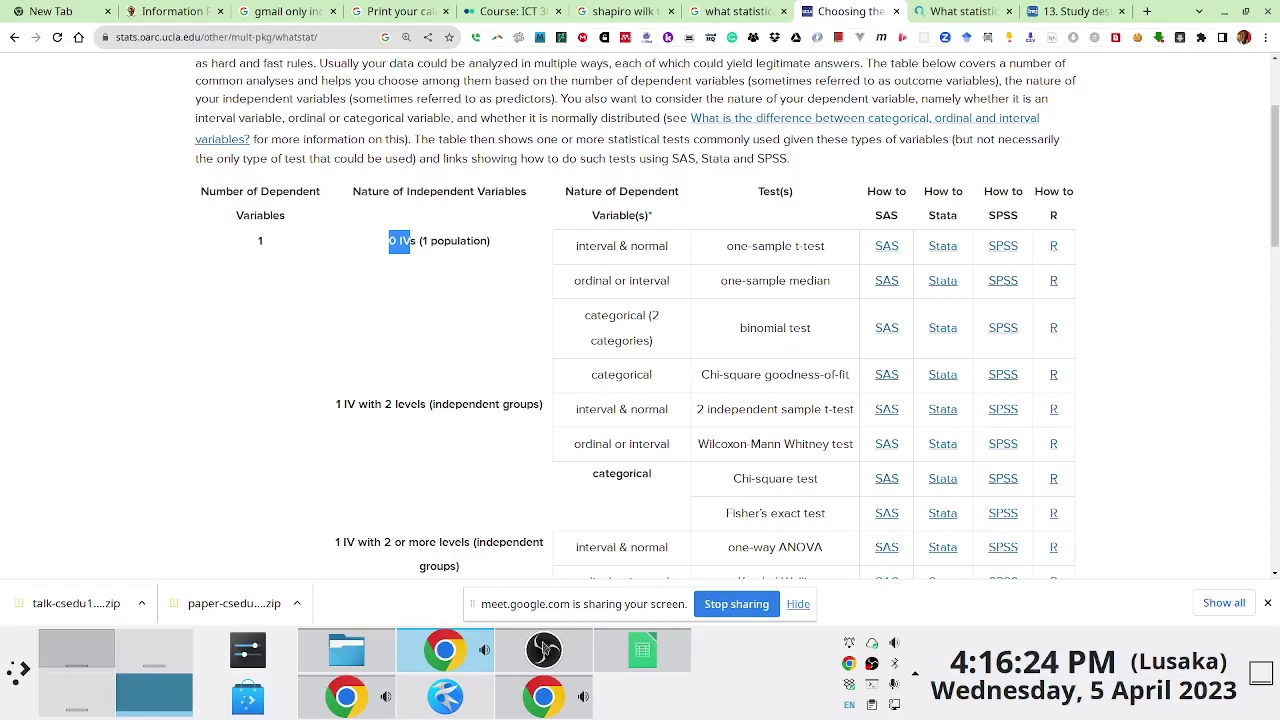
Switch to the var_ict1110_grades spreadsheet in LibreOffice Calc and replace the data range selection with cell G1
left_click(642, 650)
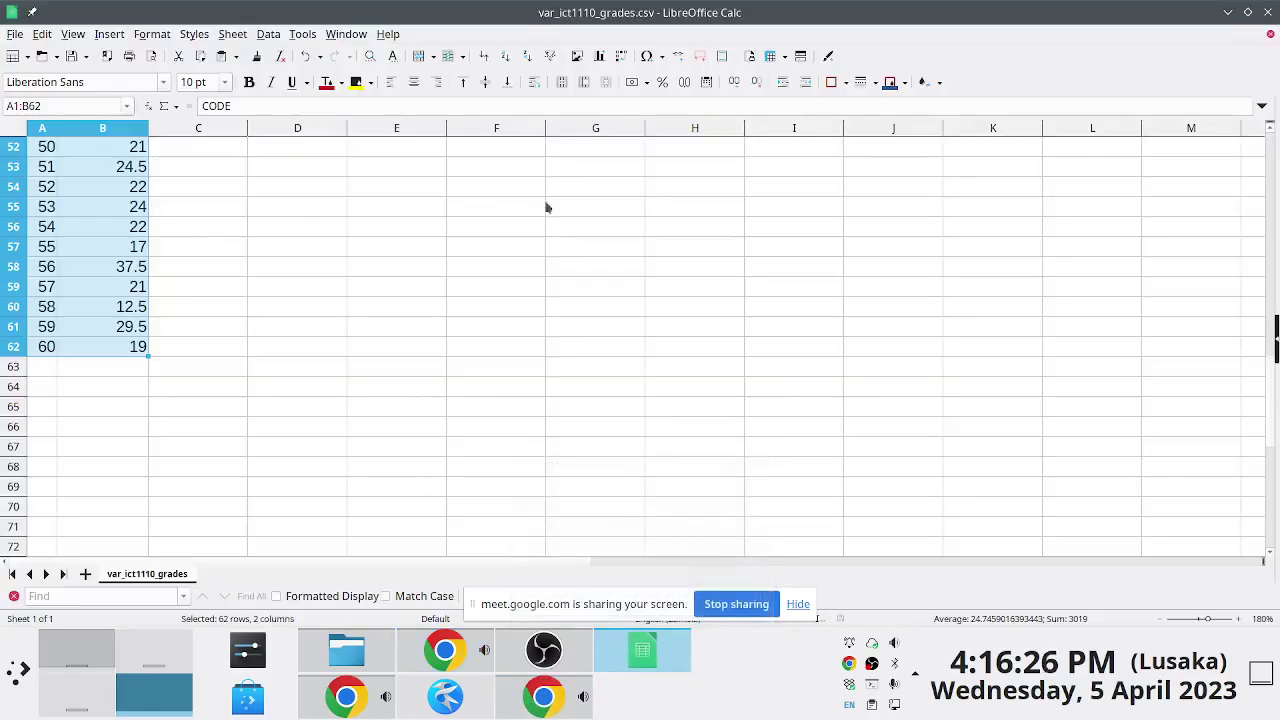
scroll(863, 371, "up", 15)
key("ctrl+F5")
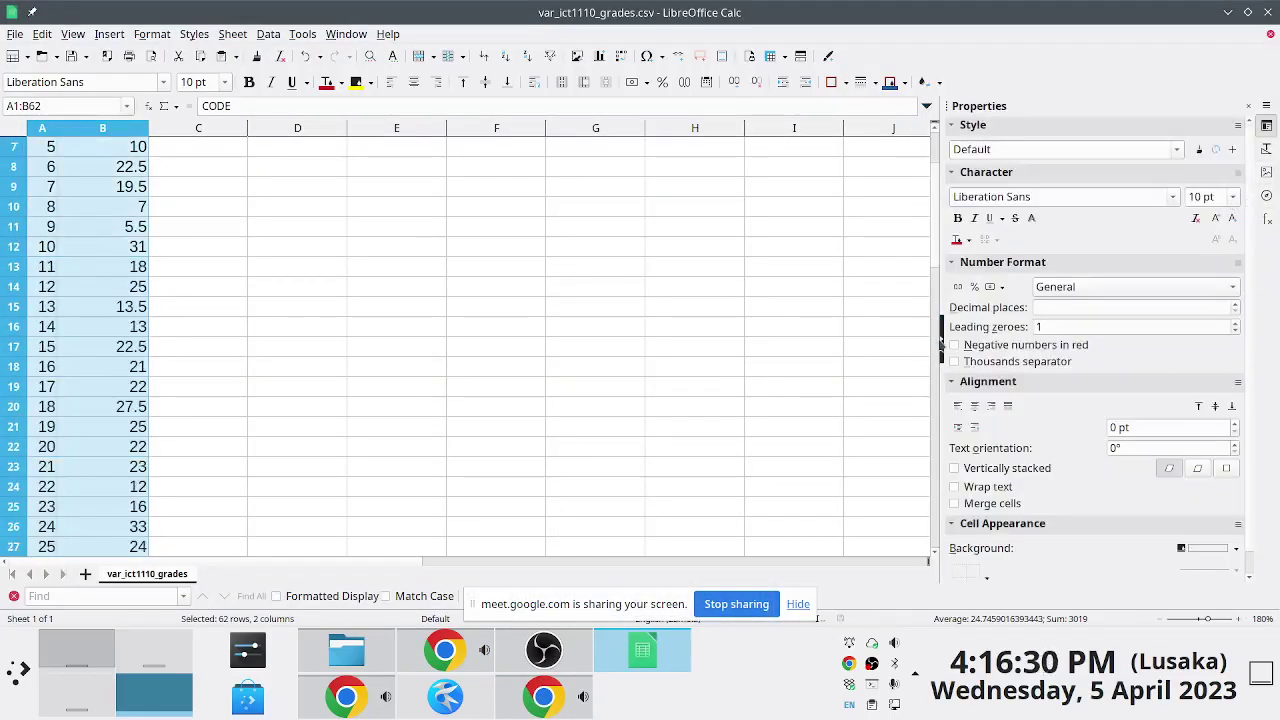
left_click(941, 345)
scroll(674, 263, "down", 7)
scroll(680, 271, "up", 9)
left_click(580, 146)
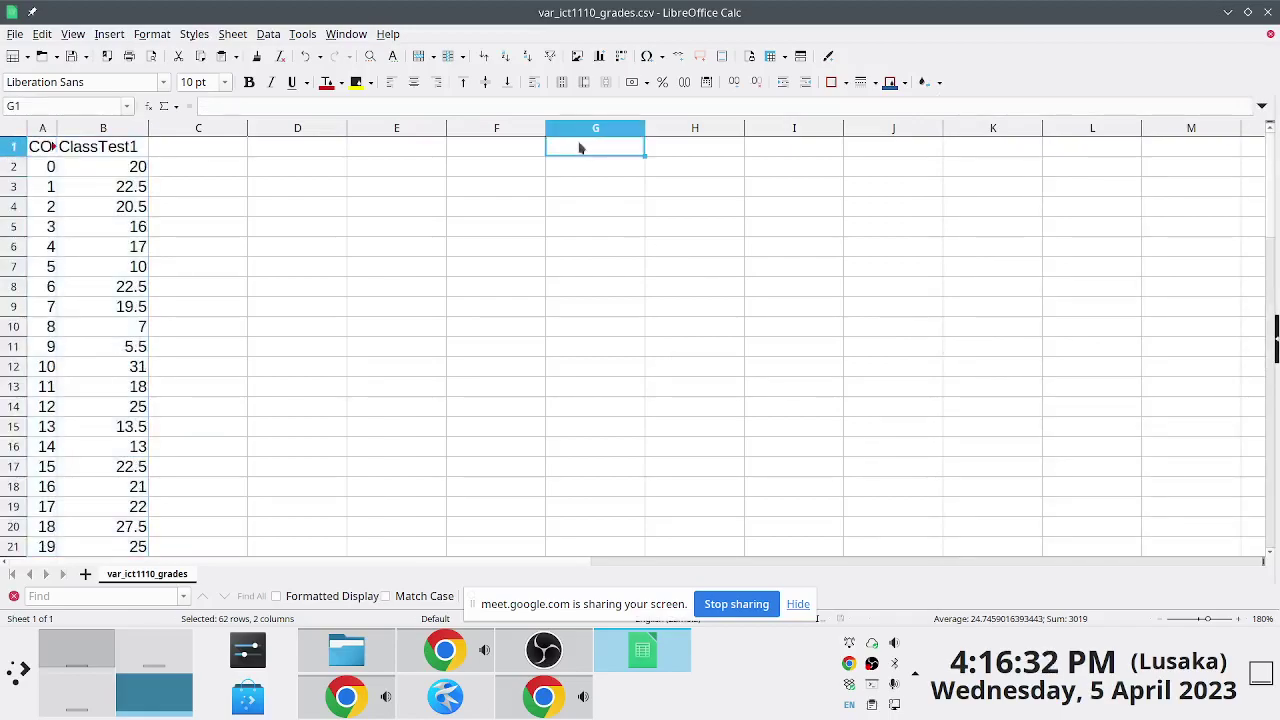
Switch back to Chrome and examine the UCLA test table, highlighting the one-sample t-test entry for 0 IVs with interval & normal data
key("Left")
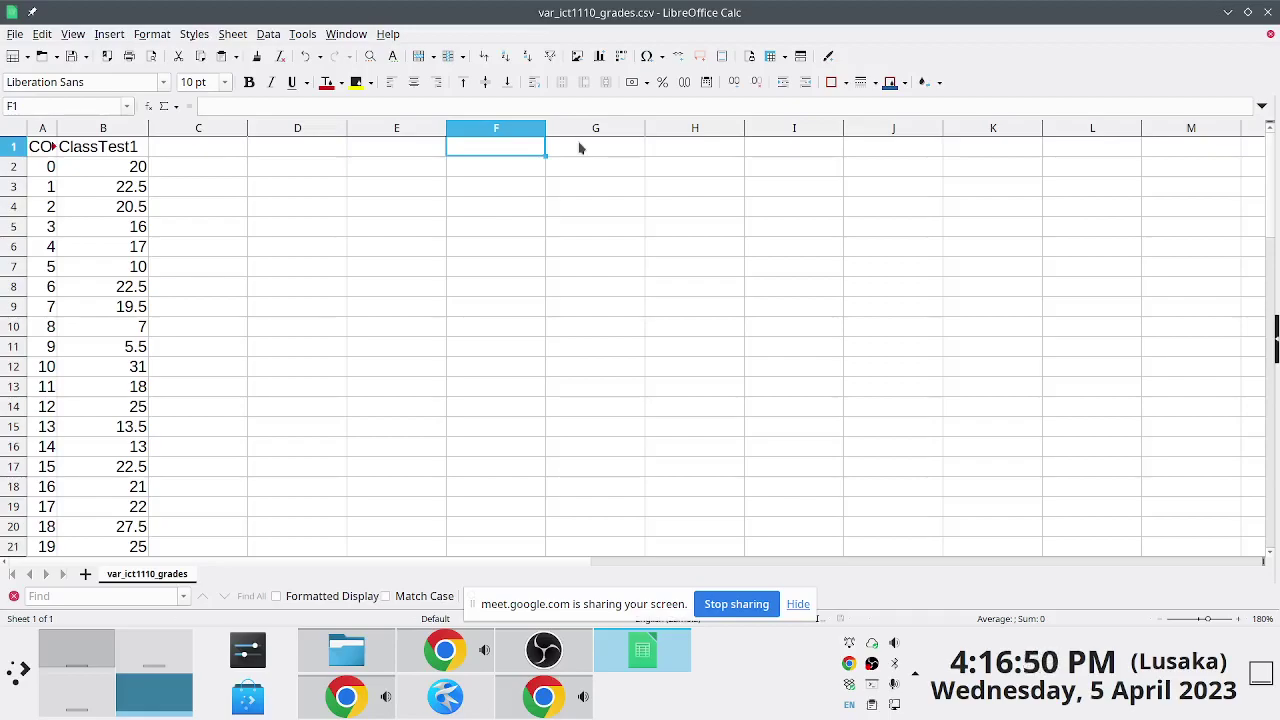
key("alt+Tab")
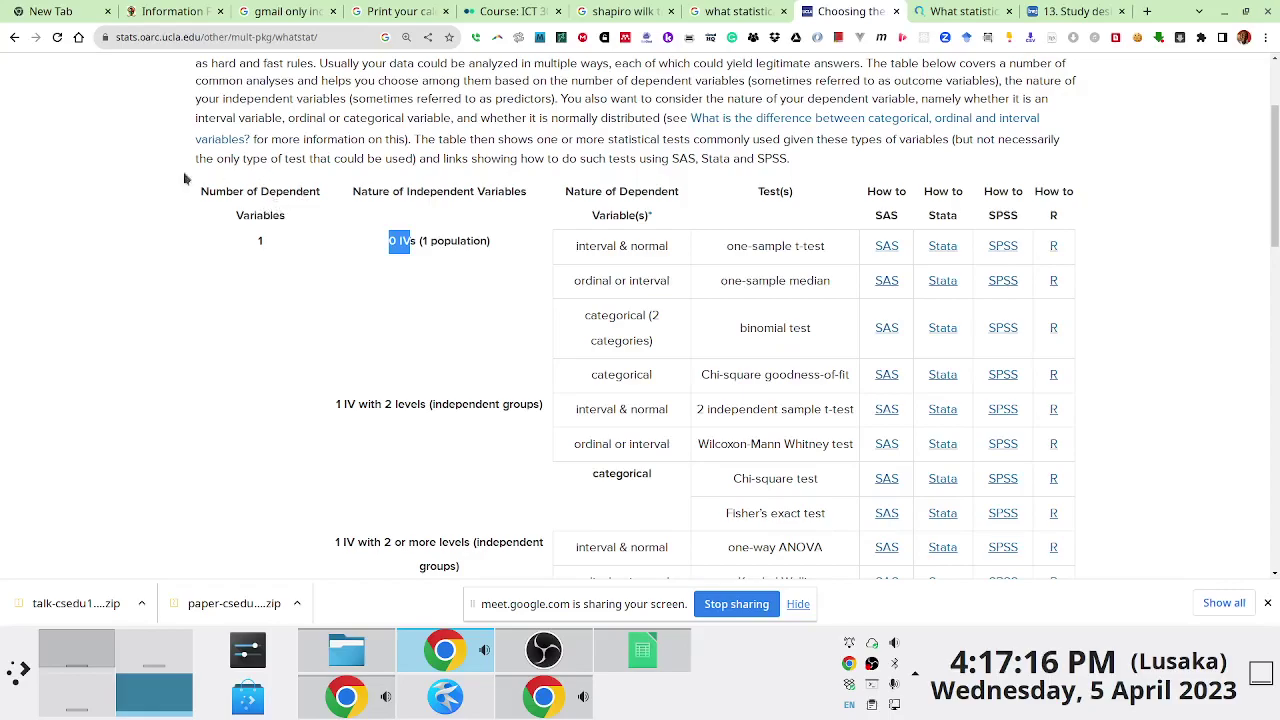
left_click_drag(668, 246, 590, 246)
left_click(372, 240)
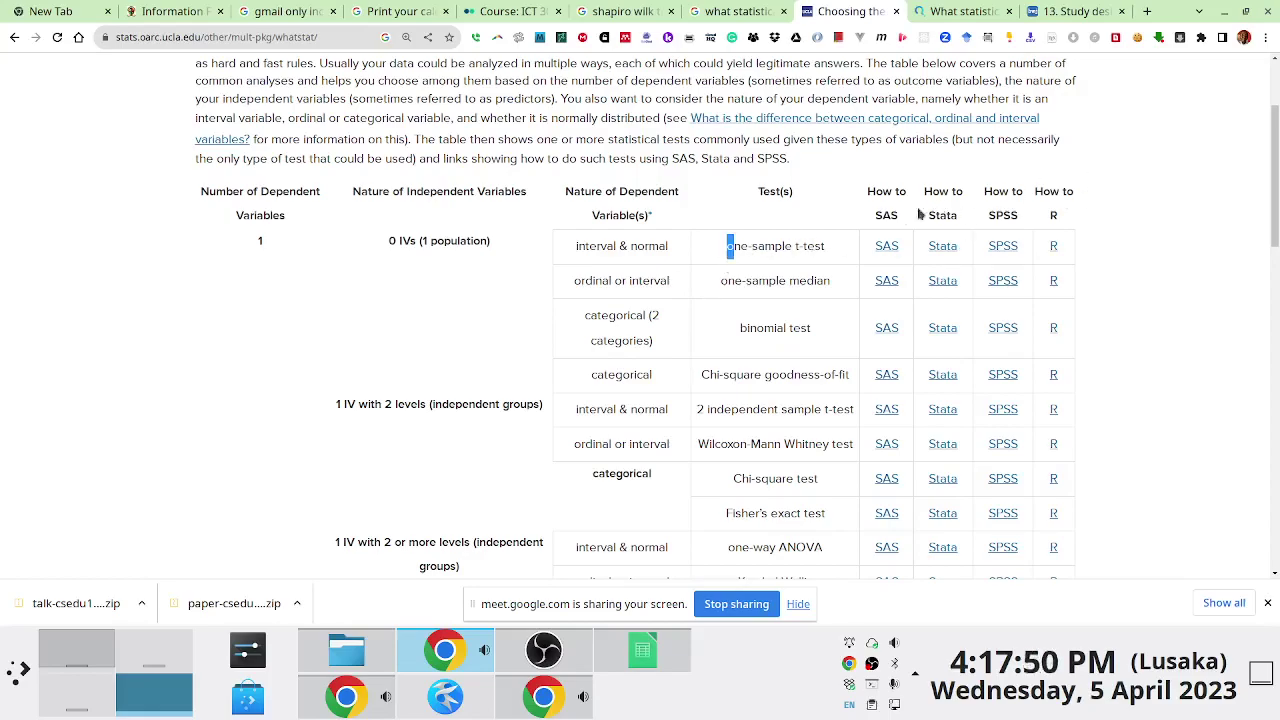
scroll(840, 257, "down", 3)
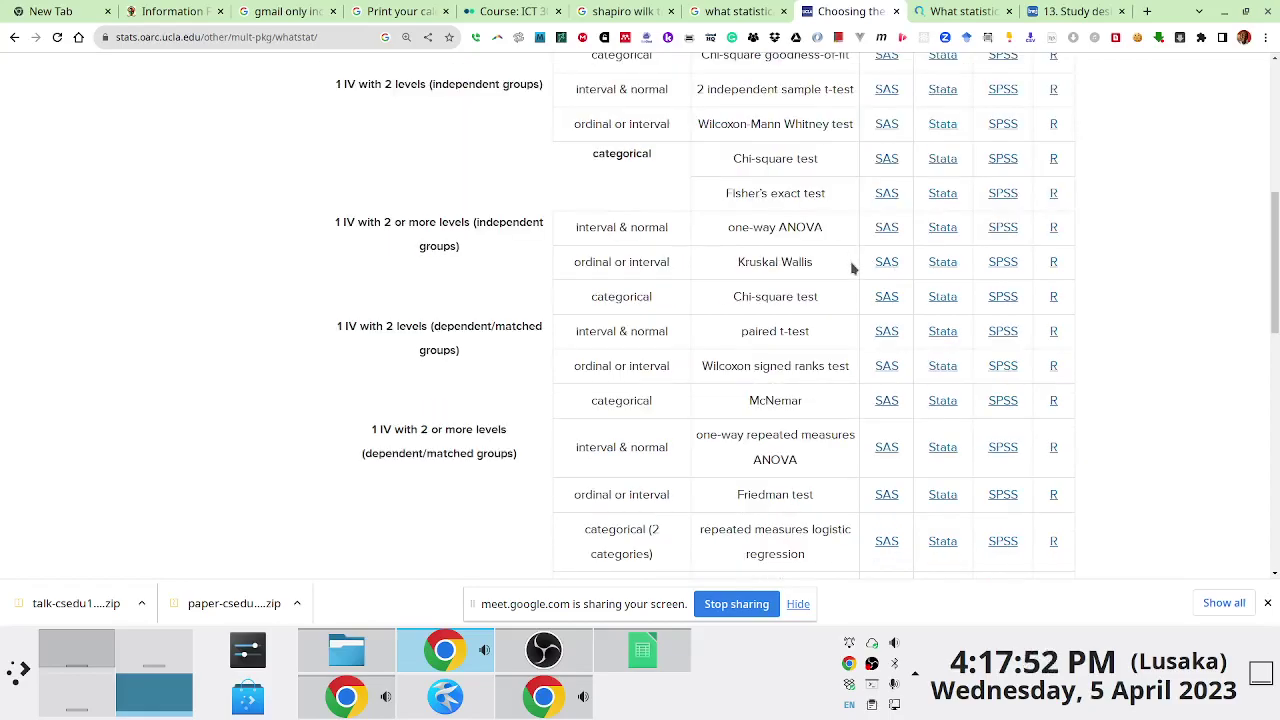
scroll(851, 266, "up", 4)
scroll(878, 284, "up", 1)
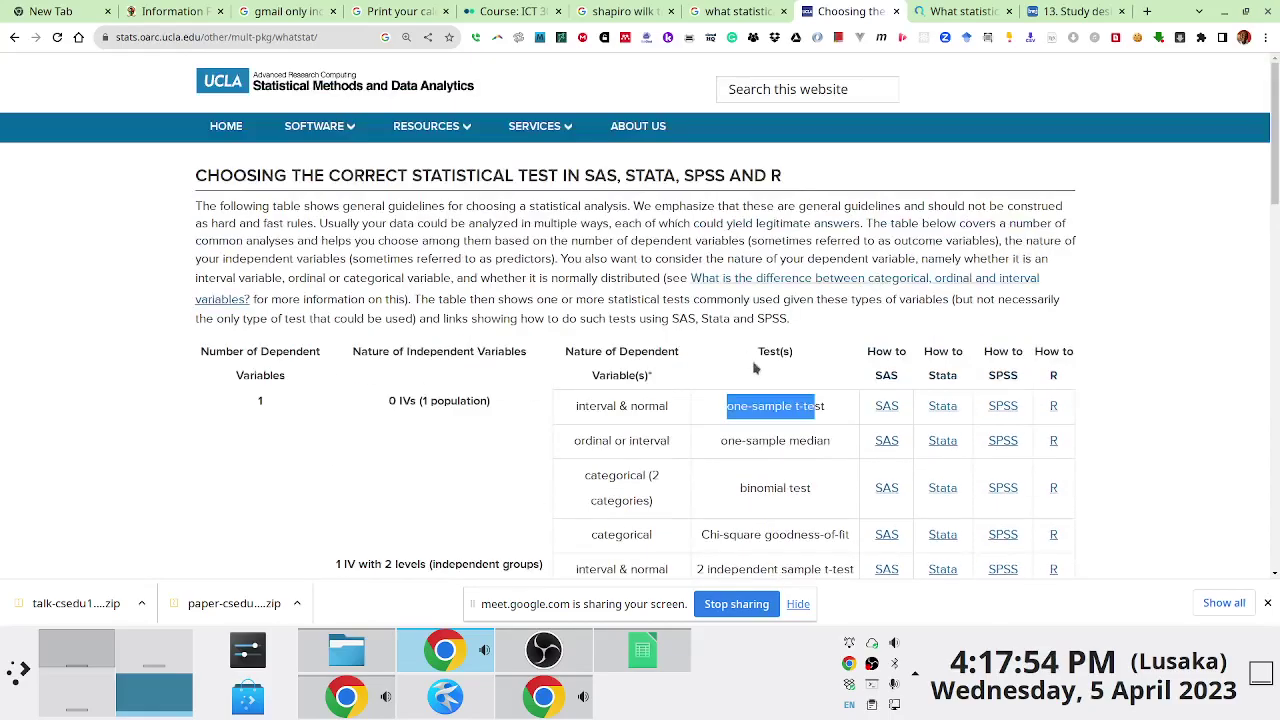
scroll(760, 275, "down", 2)
left_click(728, 248)
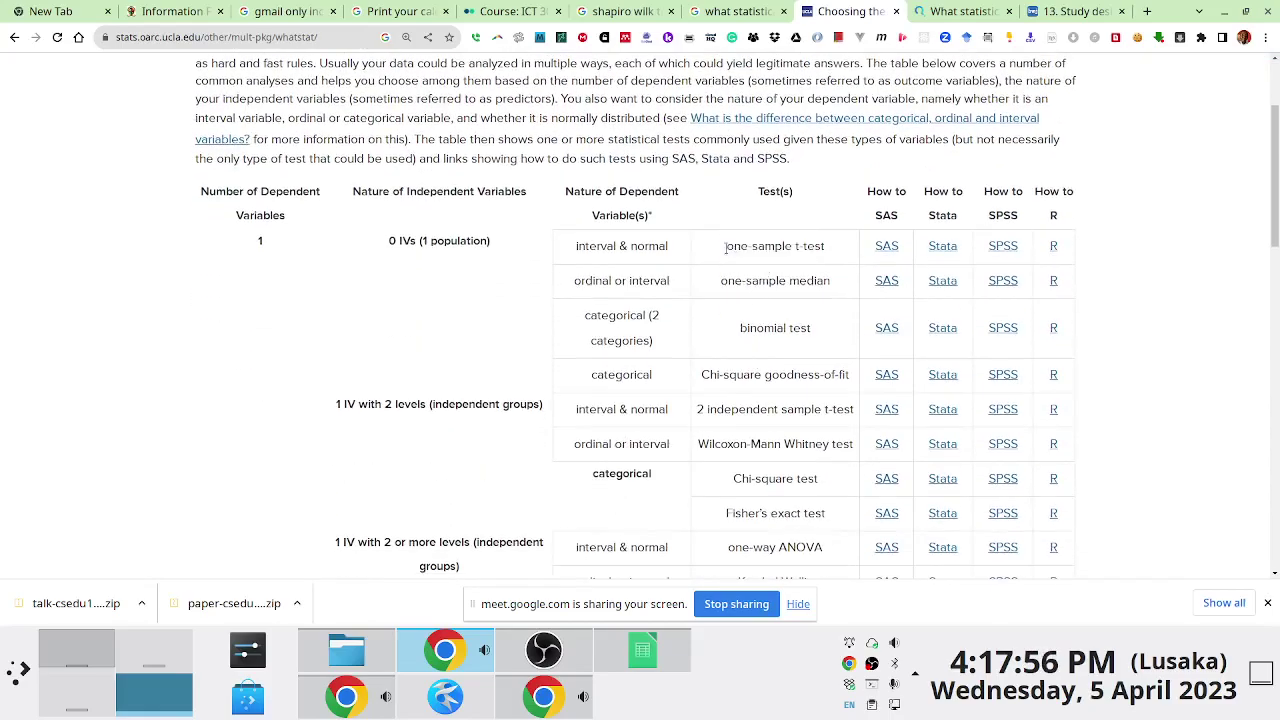
left_click_drag(726, 246, 825, 248)
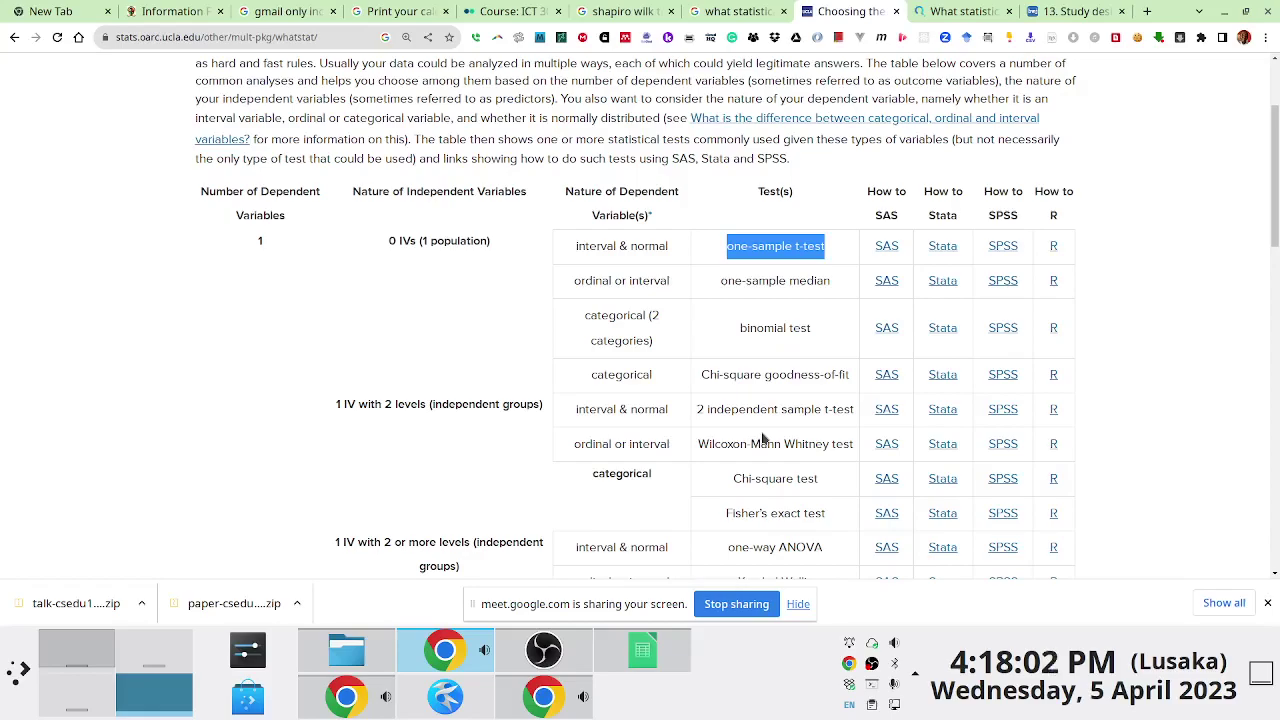
Search the UCLA page for "Kru" and highlight "2 or more levels" in the independent groups entry beside Kruskal Wallis
scroll(397, 314, "down", 1)
scroll(397, 314, "down", 2)
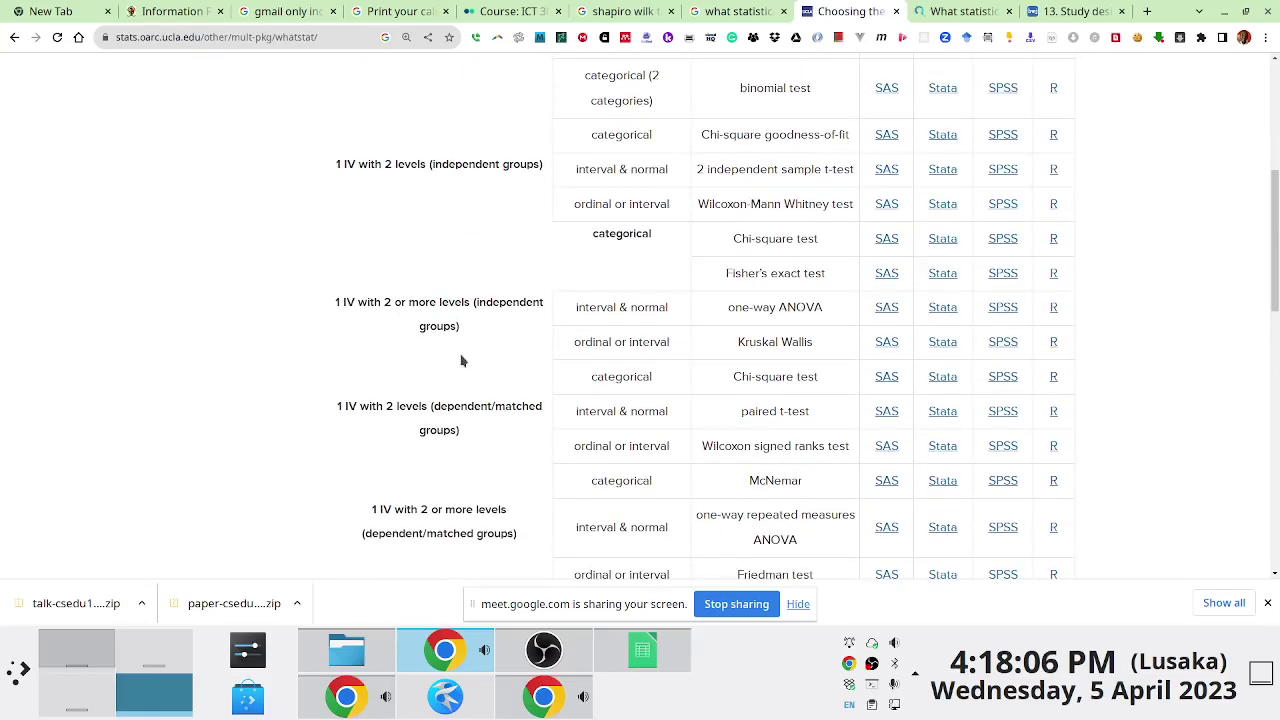
key("ctrl+f")
type("Kd")
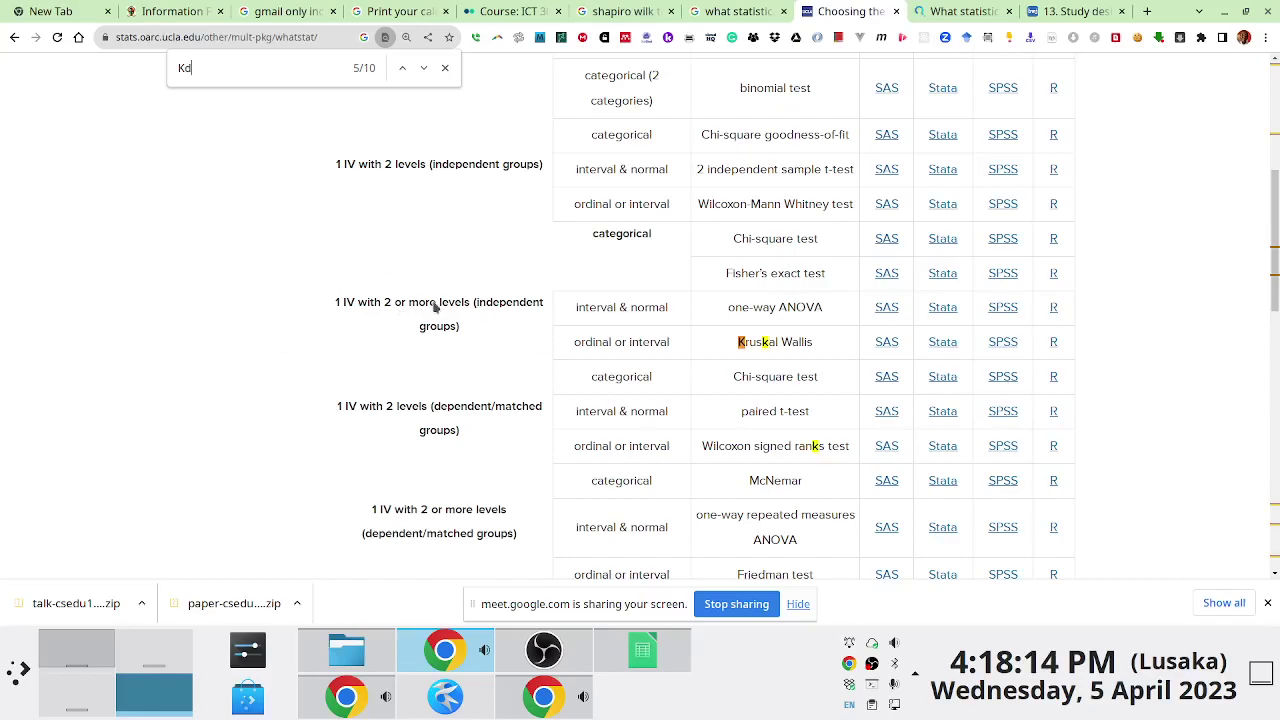
type("ru")
scroll(348, 318, "up", 2)
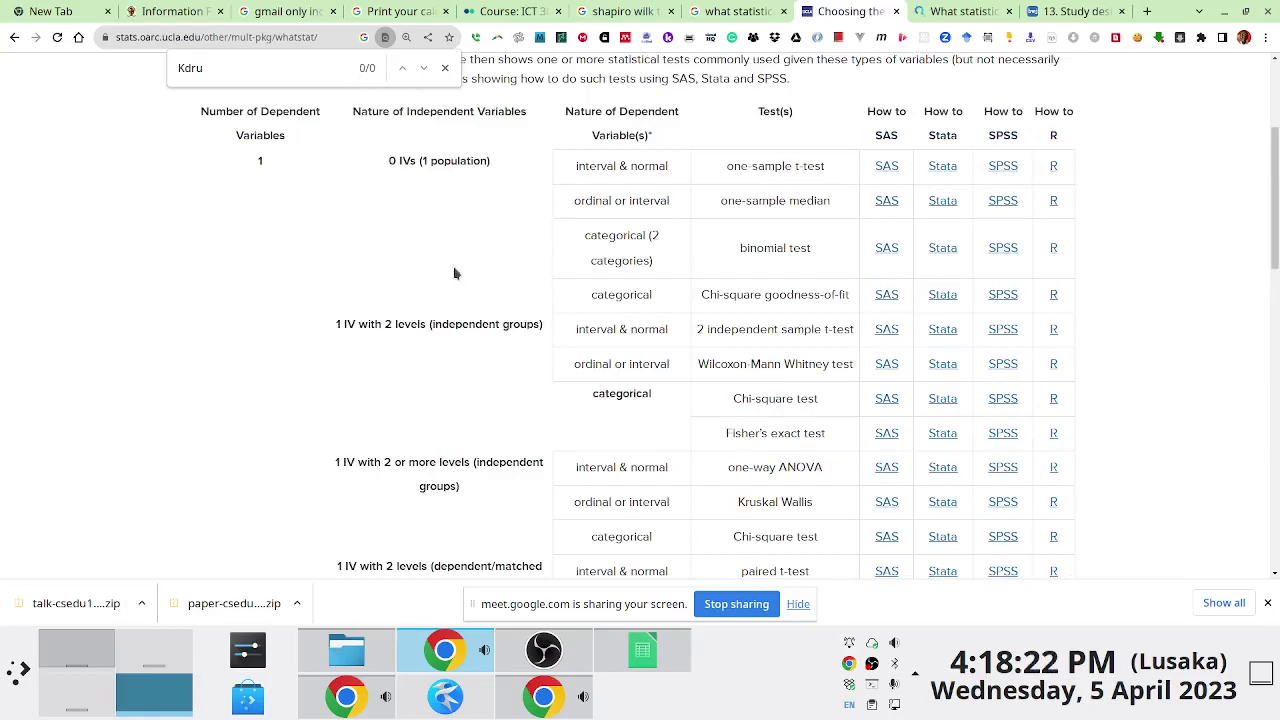
key("BackSpace")
key("BackSpace")
type("ru")
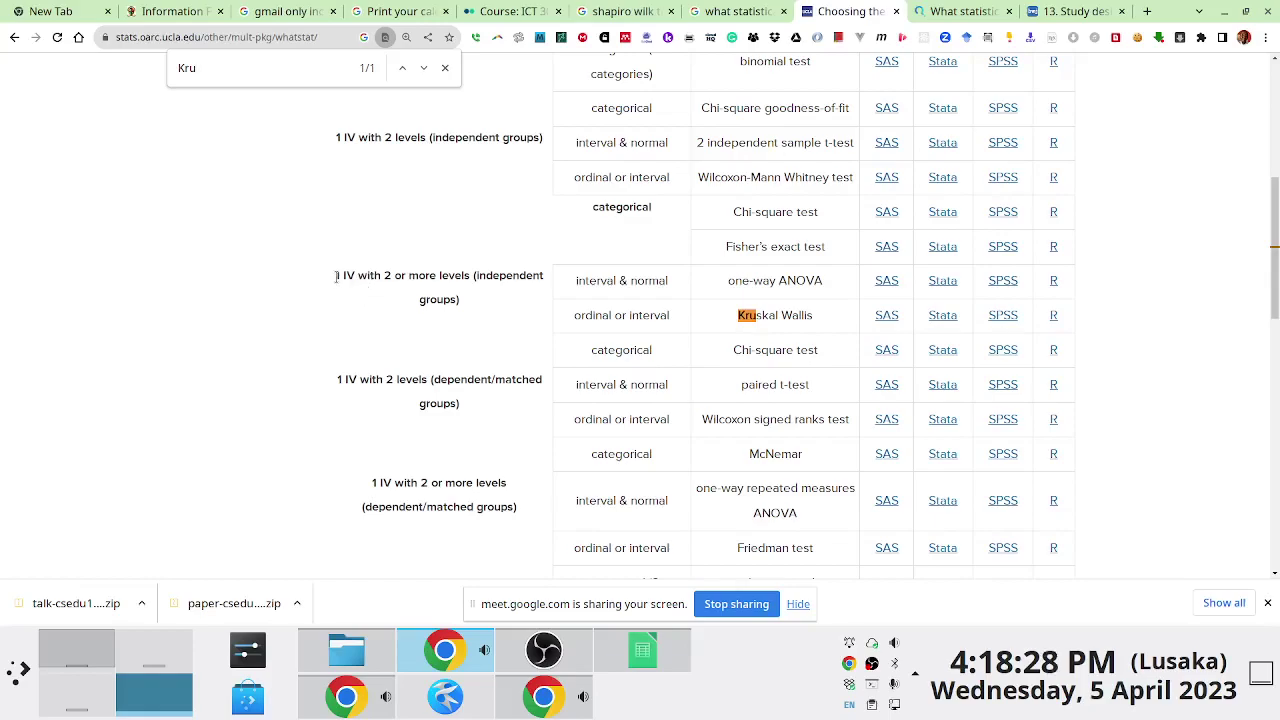
left_click_drag(383, 276, 461, 274)
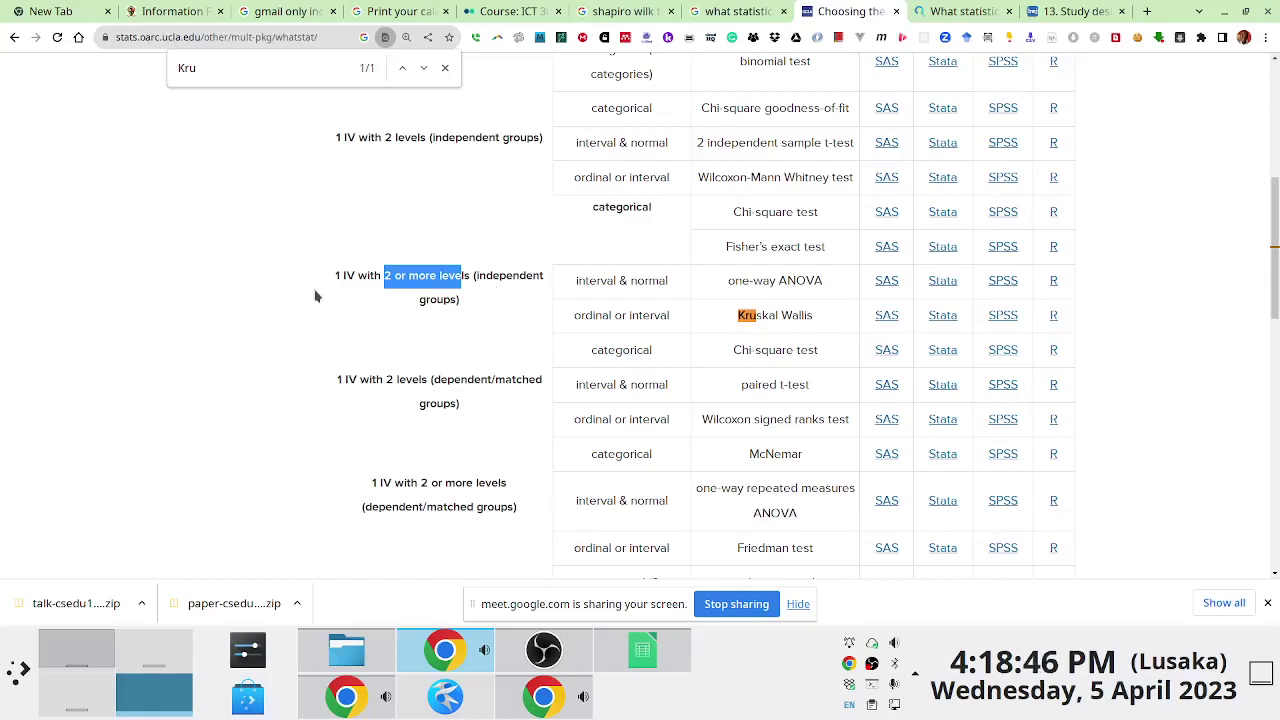
Switch to the var_ict1110_grades spreadsheet in LibreOffice Calc and enter UNZA in cell J1 and Student 1 in J3
left_click(442, 703)
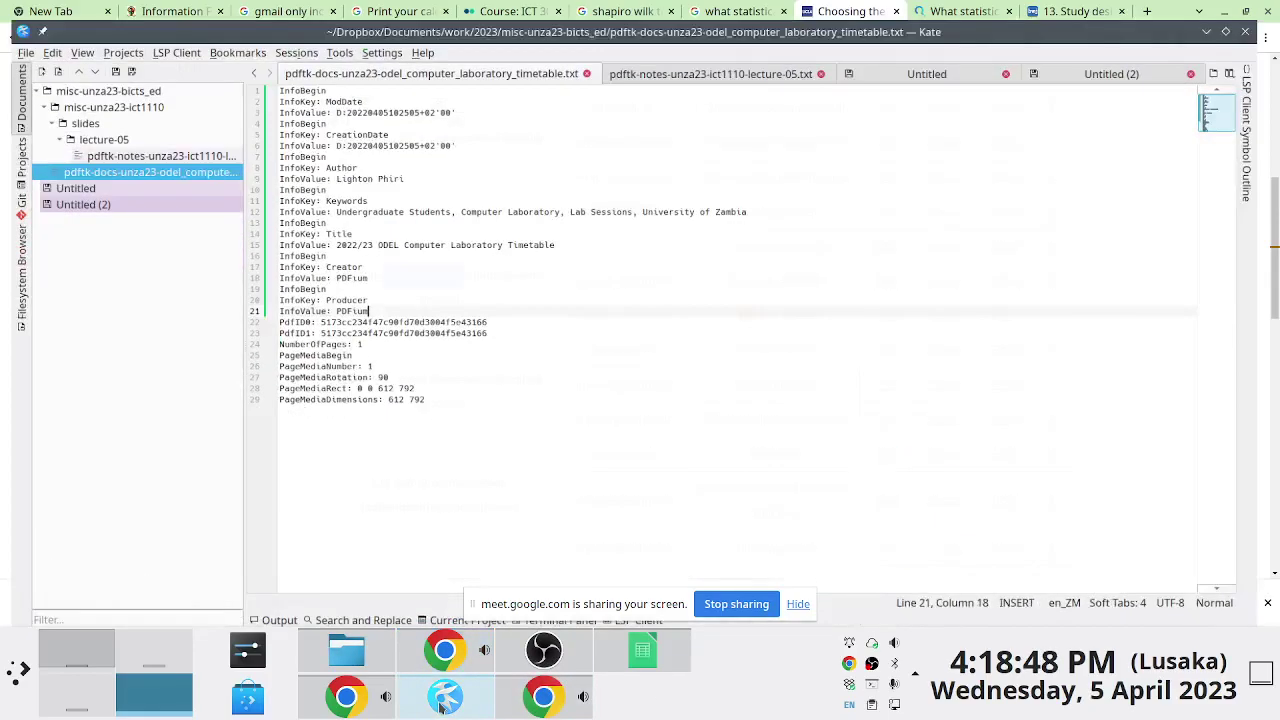
left_click(640, 655)
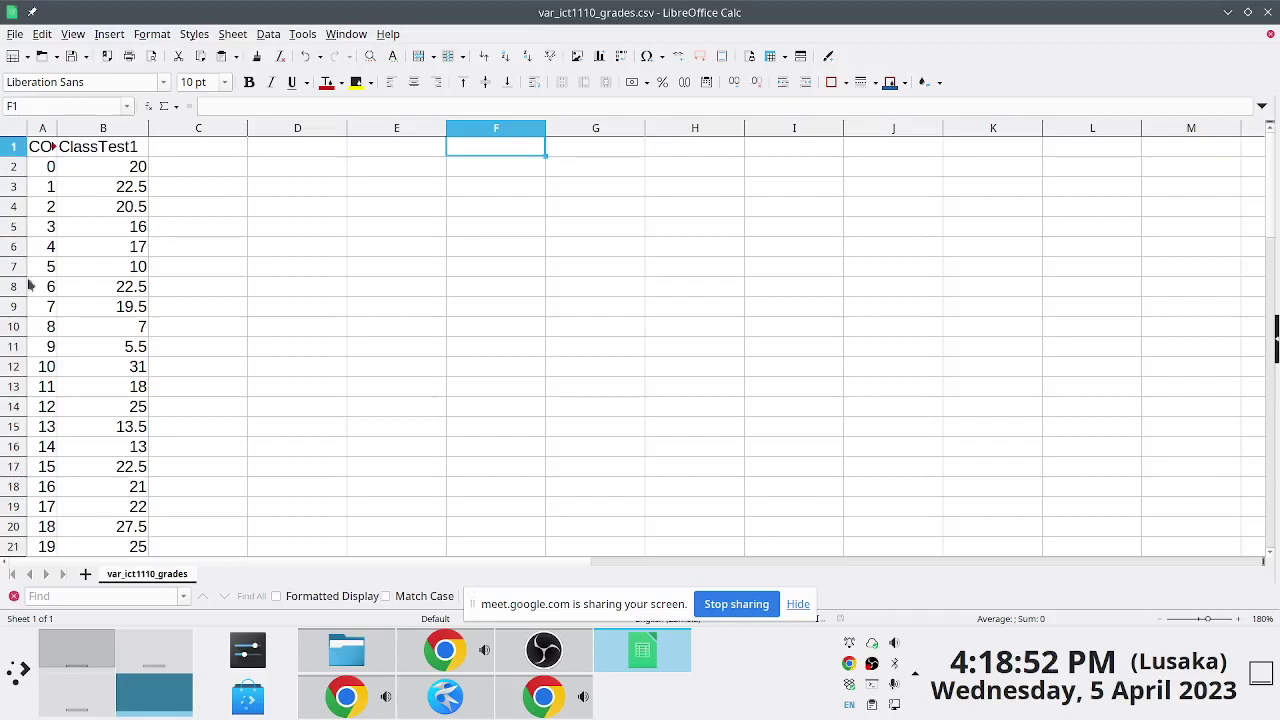
key("Right")
key("Right")
key("Right")
key("Right")
key("Right")
key("Right")
key("Right")
key("Right")
key("Right")
key("Right")
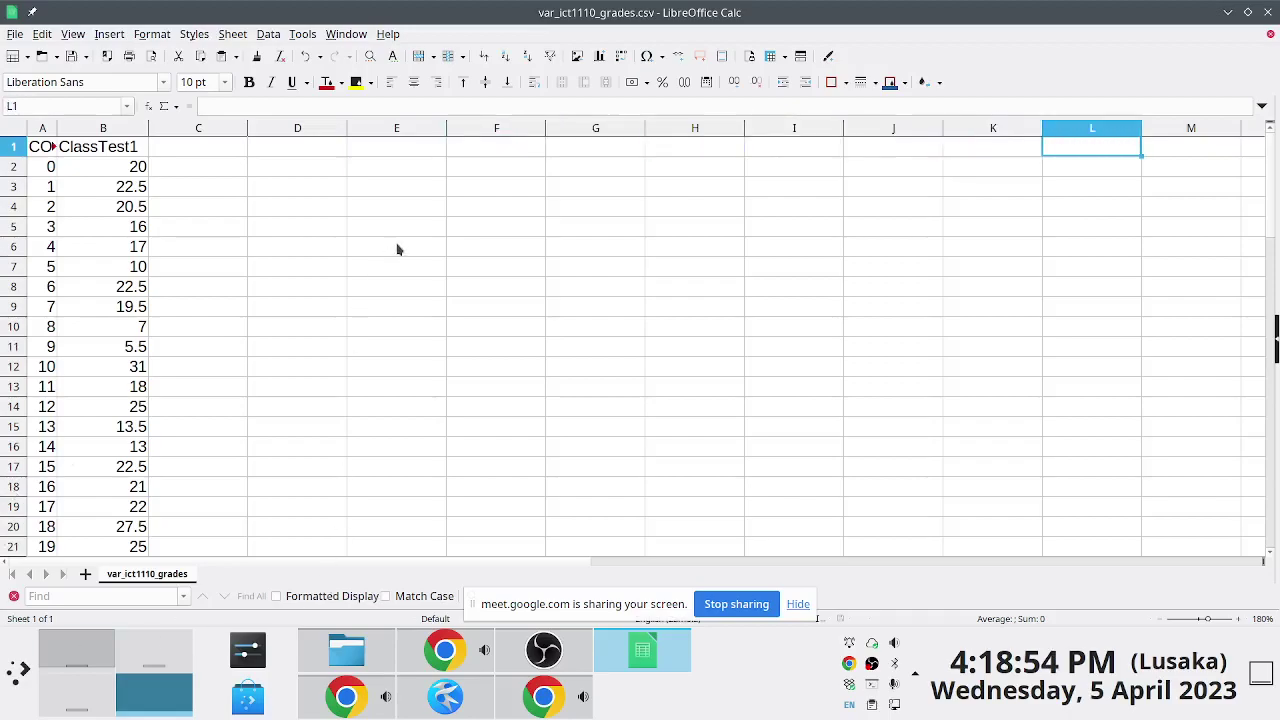
key("Left")
key("Left")
key("Left")
key("Left")
key("Left")
key("Left")
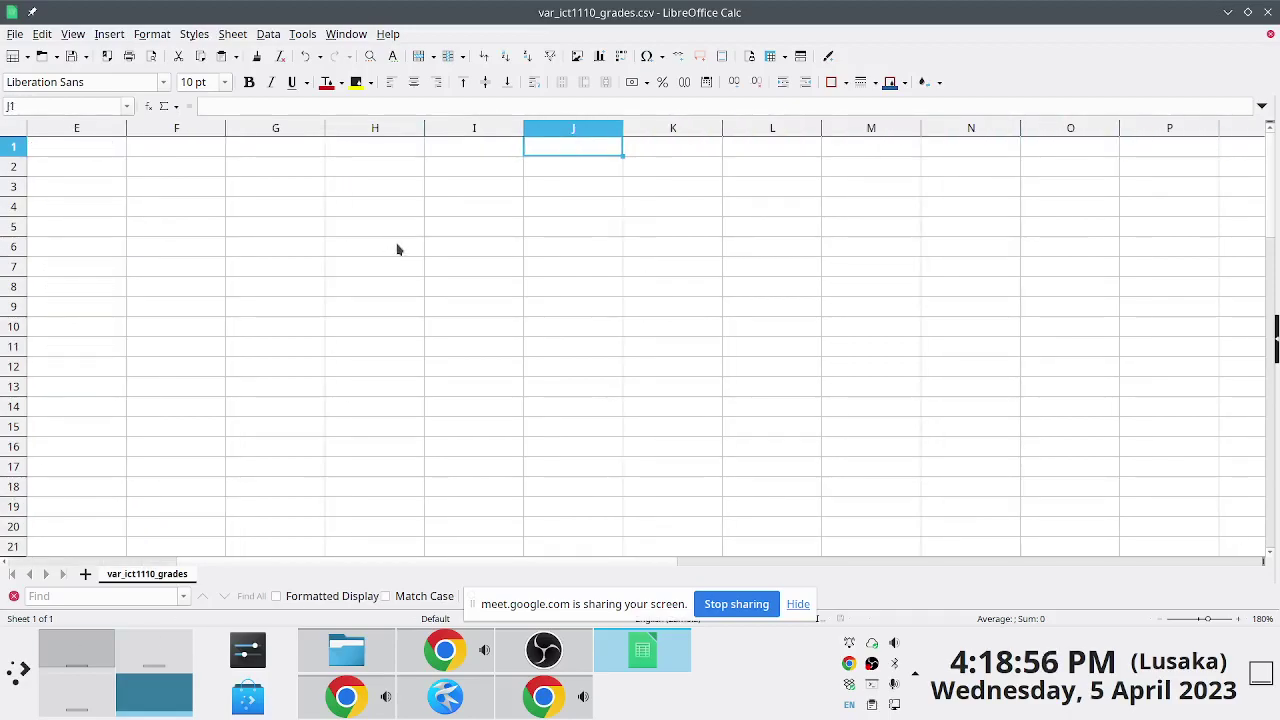
type("UNZA")
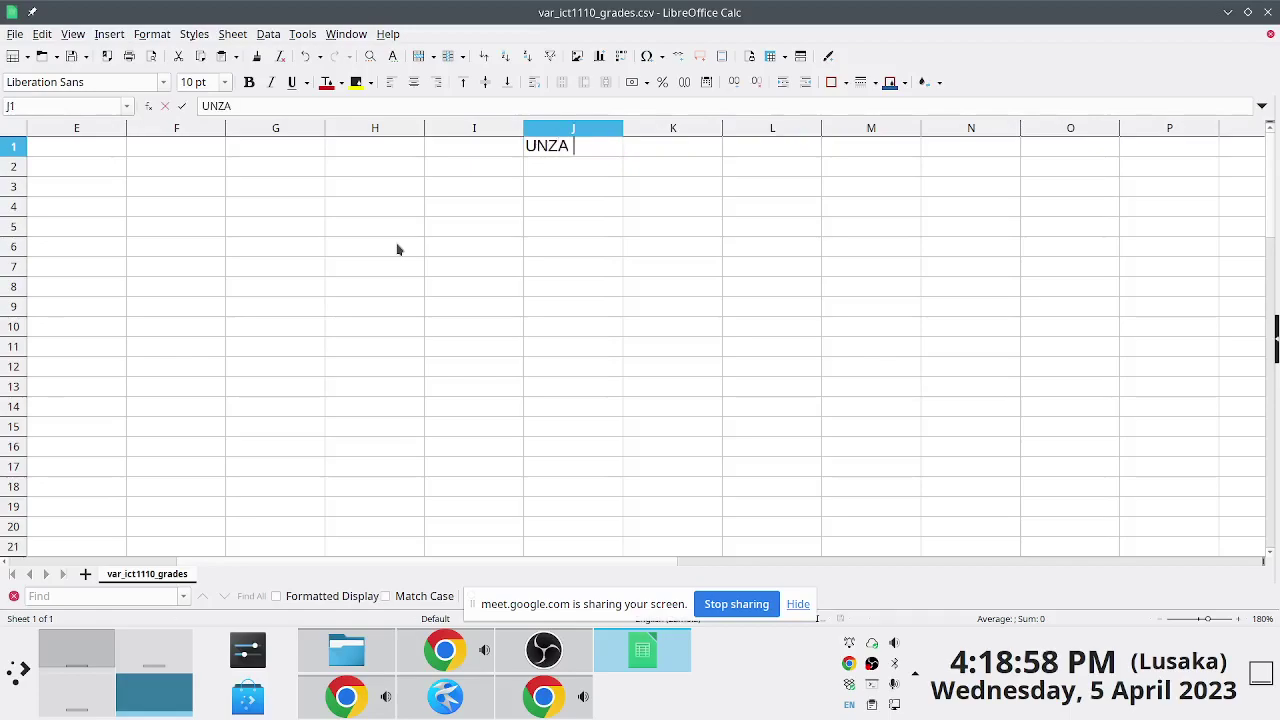
key("Return")
key("Return")
type("Student 1")
key("Return")
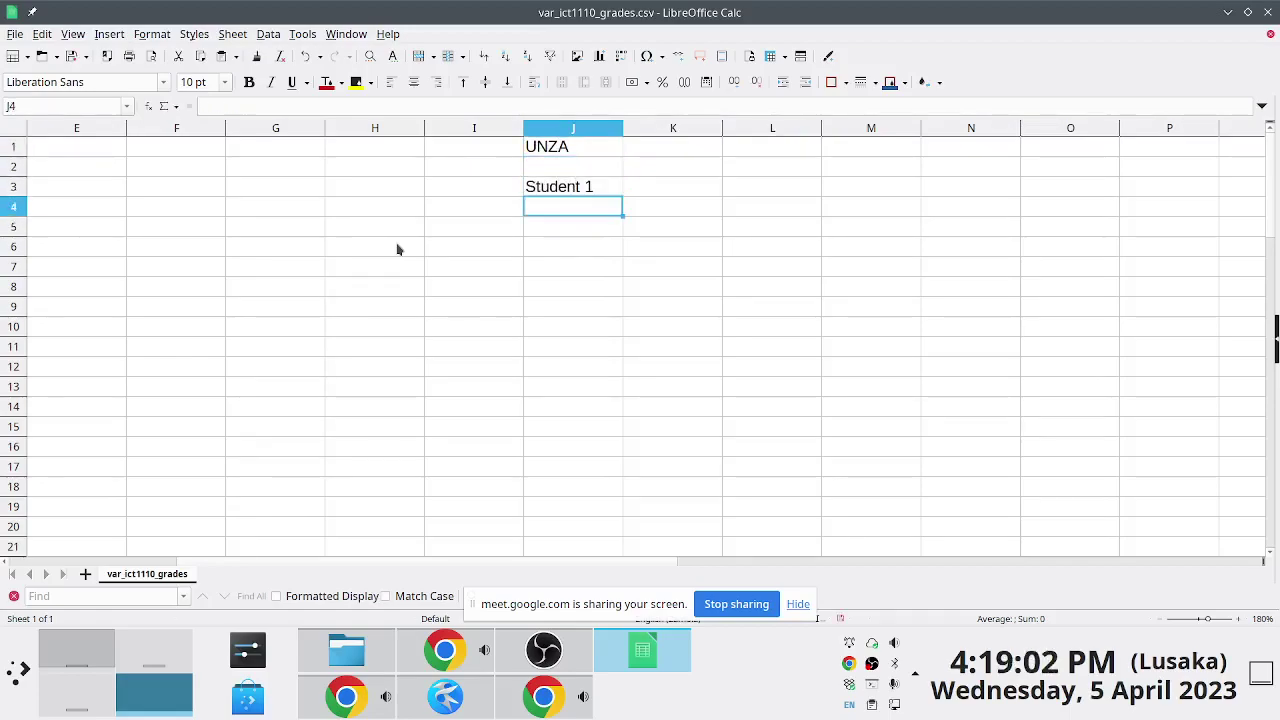
Fill the Student 1 entry in J3 down to J7 so the series runs to Student 5
left_click(566, 192)
left_click_drag(622, 196, 618, 290)
left_click(660, 205)
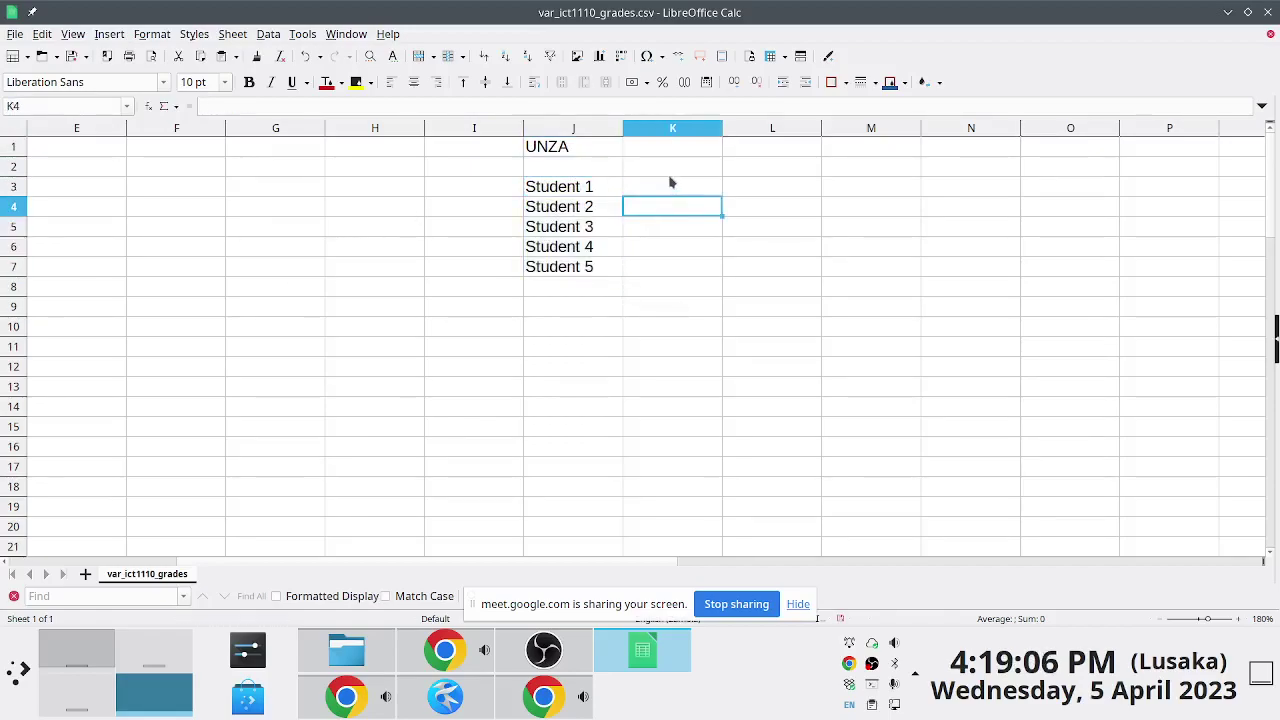
Delete UNZA from J1 and move the student list from J3:J7 up one row to start in J2
left_click(596, 174)
key("Up")
key("Delete")
key("Down")
key("Down")
key("shift+Down")
key("shift+Down")
key("shift+Down")
key("shift+Down")
key("ctrl+x")
key("Up")
key("ctrl+v")
key("Up")
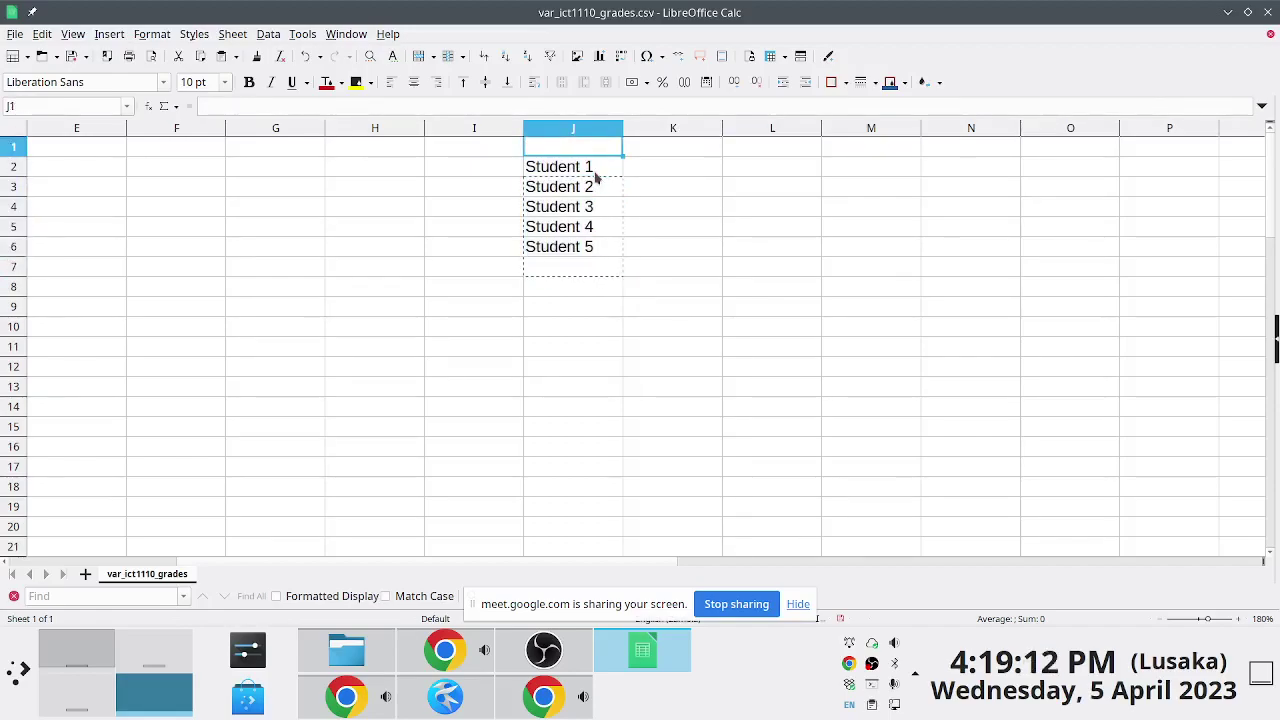
Enter the column headings Student in J1 and SUSScore in K1
type("Student")
key("Return")
key("Up")
key("Right")
type("S")
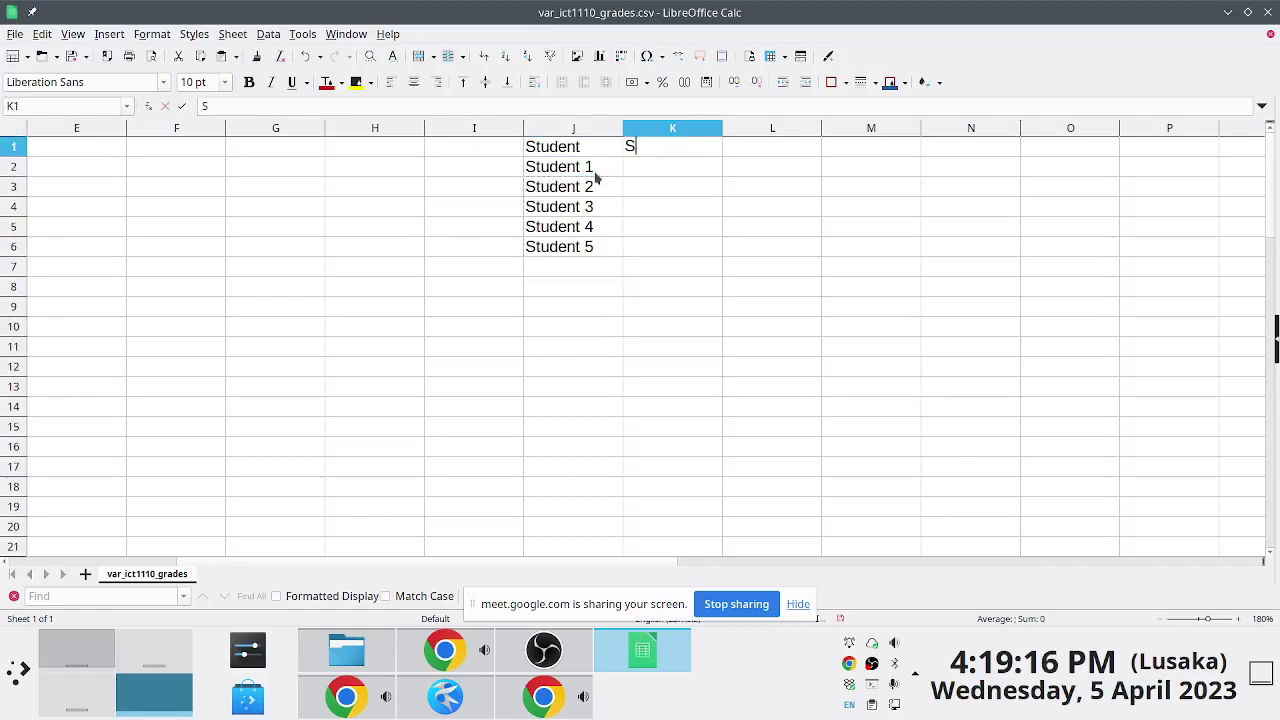
type("USScore")
key("Return")
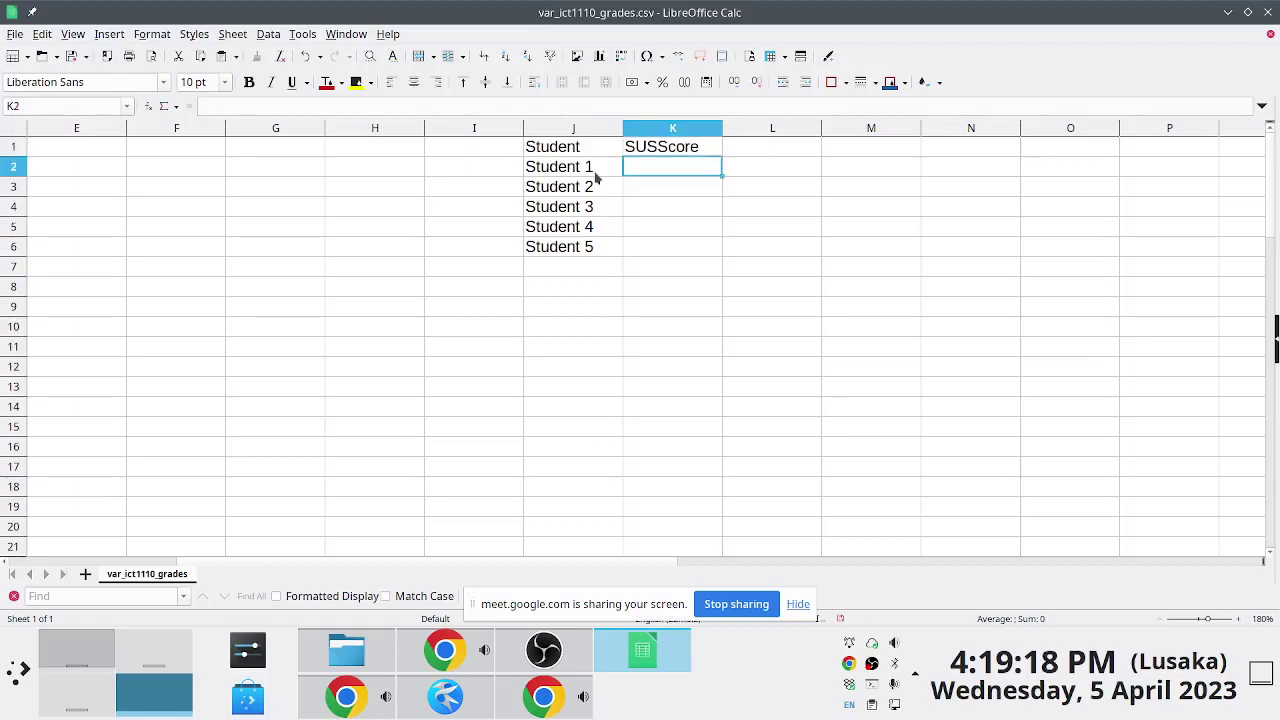
Enter the SUS scores 80, 70, 10, 50 and 60 for Students 1 to 5 in K2:K6
type("80")
key("Return")
type("70")
key("Return")
type("10")
key("Return")
type("50")
key("Return")
type("60")
key("Return")
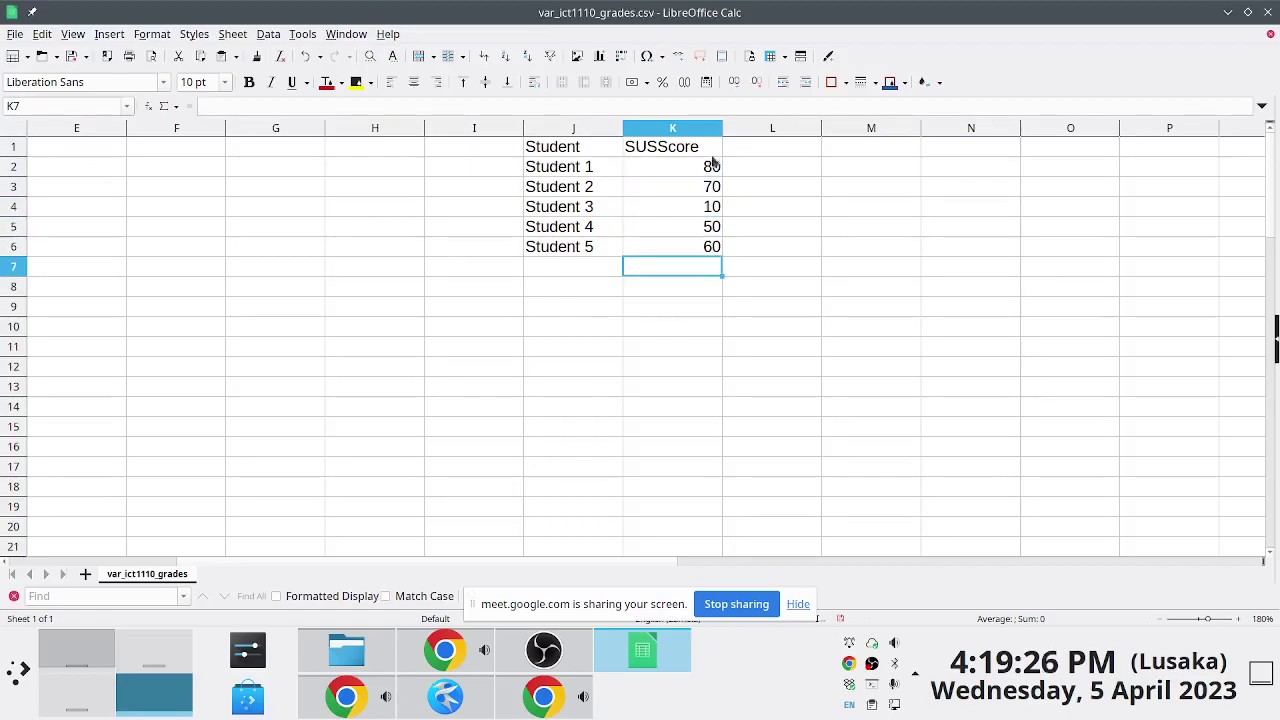
Select the student score table J1:K6 and check the start of the UCLA test selection table in Chrome
left_click_drag(570, 153, 698, 250)
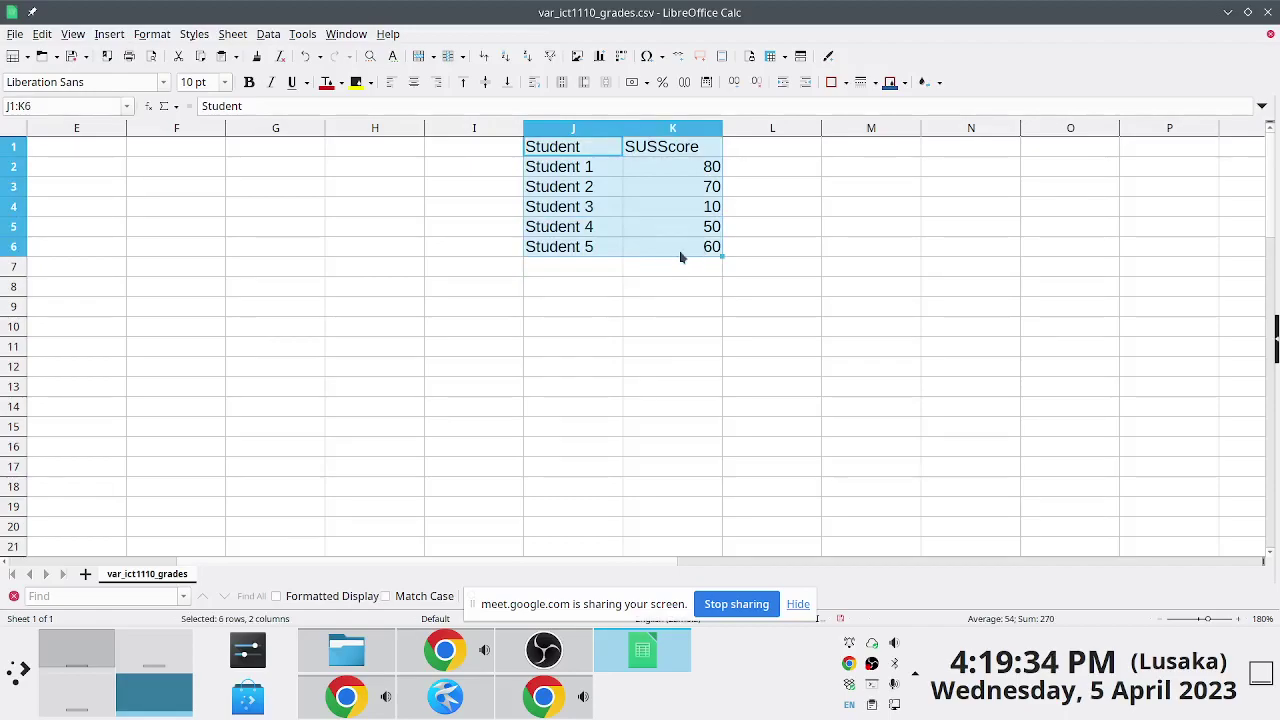
key("alt+Tab")
key("alt+Tab")
key("alt+Tab")
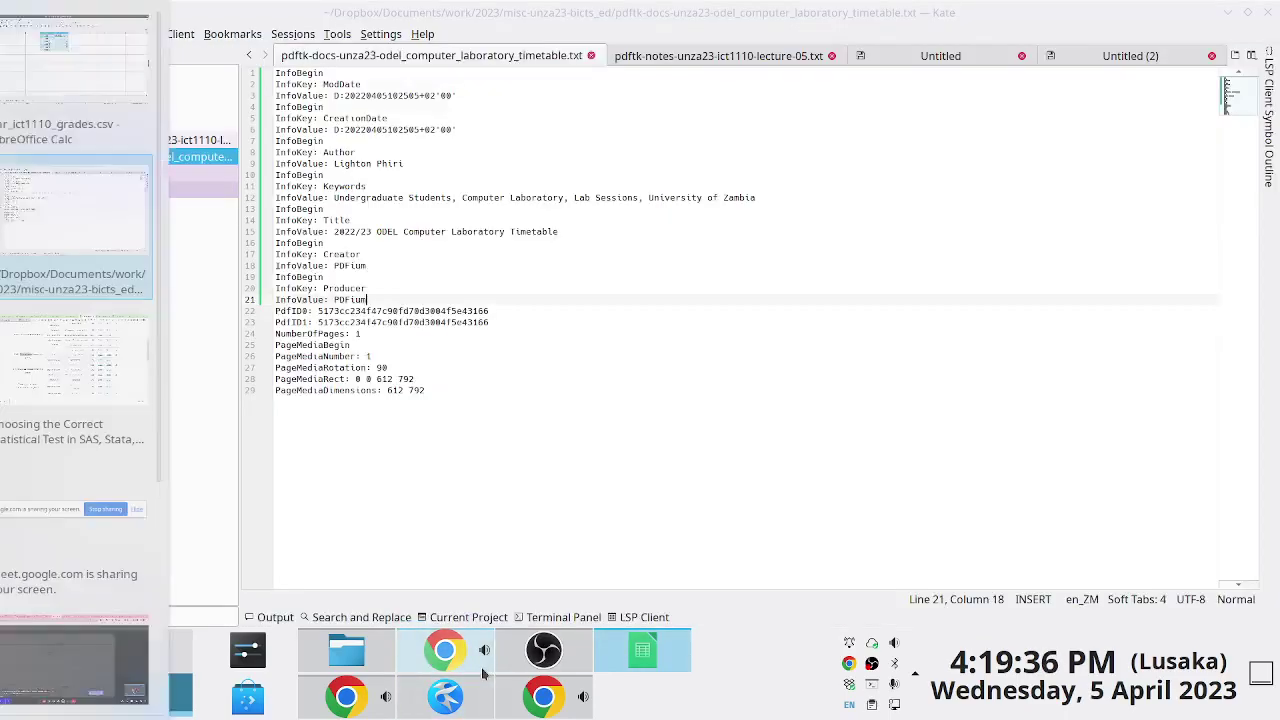
key("alt+Tab")
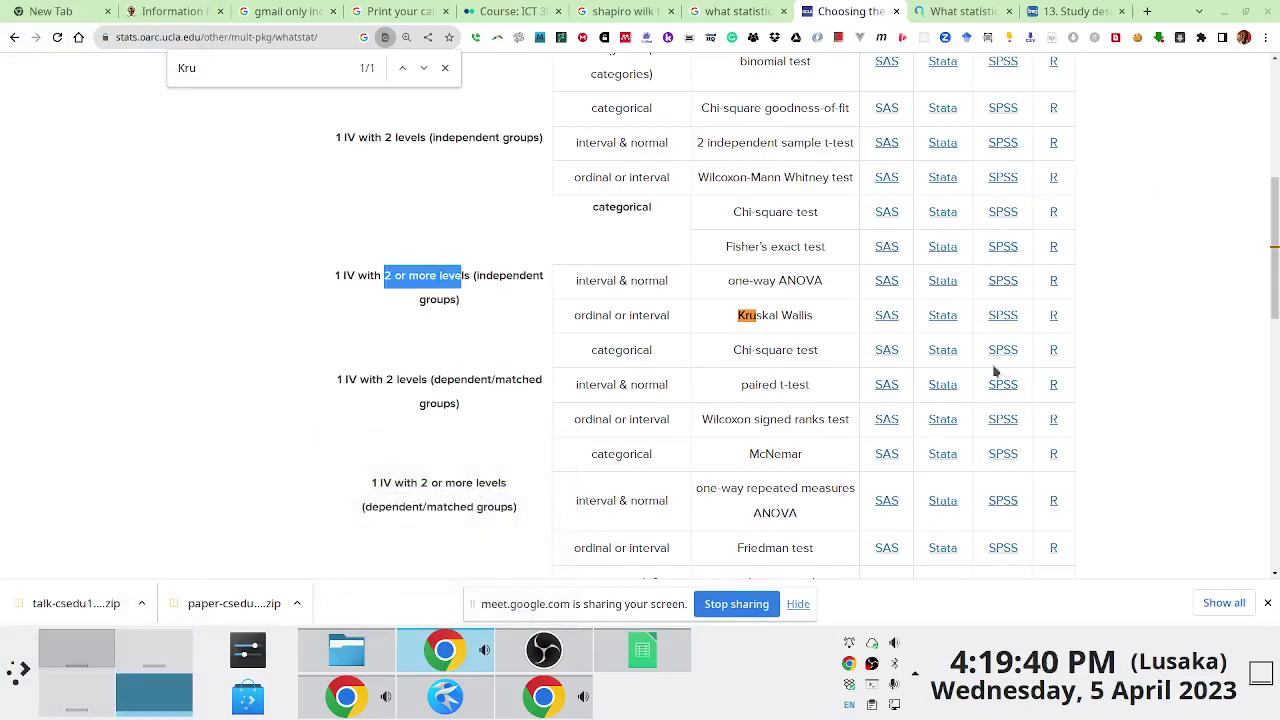
scroll(490, 82, "up", 4)
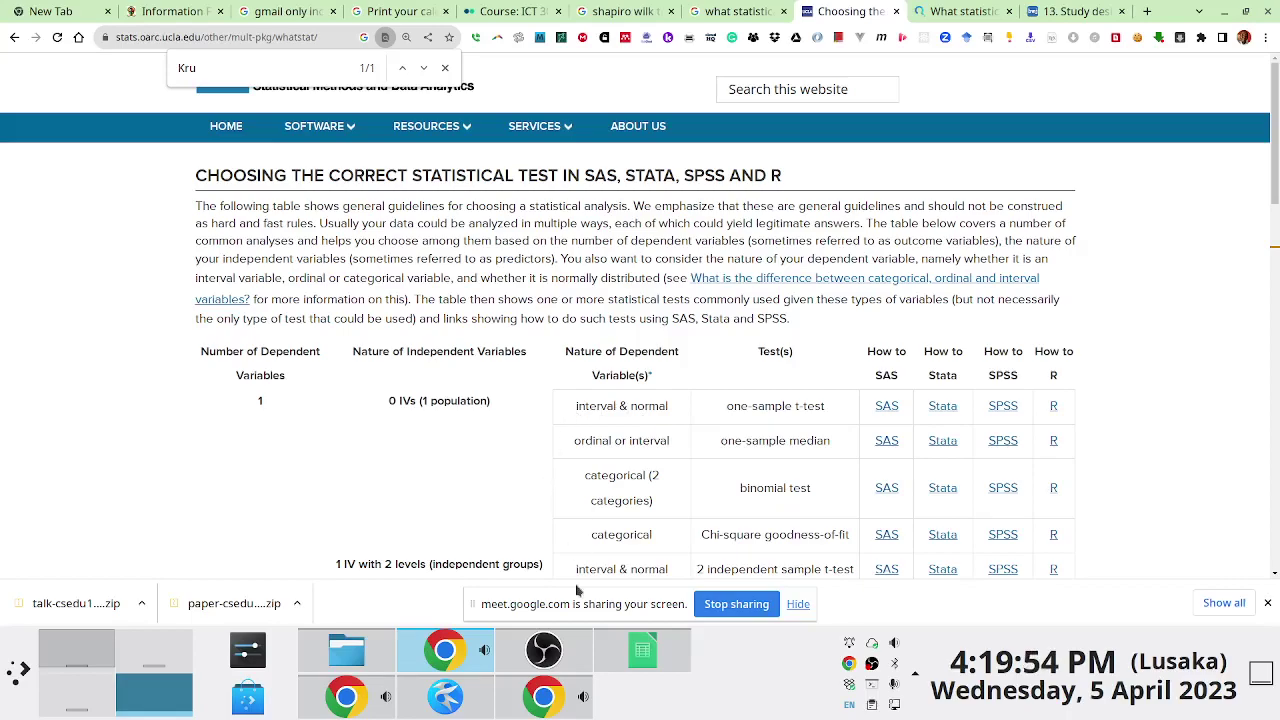
Return to LibreOffice Calc and copy the student score table J1:K6 to a second location starting at N1
key("alt+Tab")
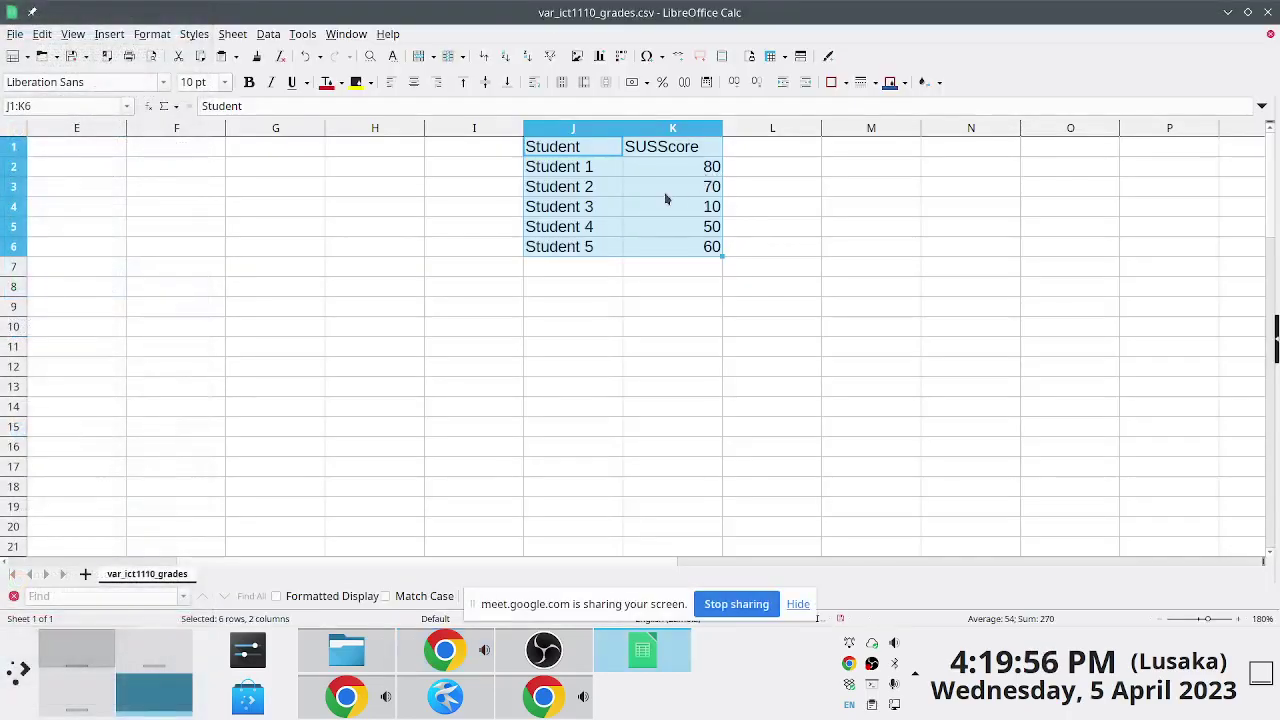
key("ctrl+c")
key("Right")
key("Right")
key("Right")
key("Right")
key("Right")
key("Right")
key("Right")
key("Right")
key("Right")
key("Right")
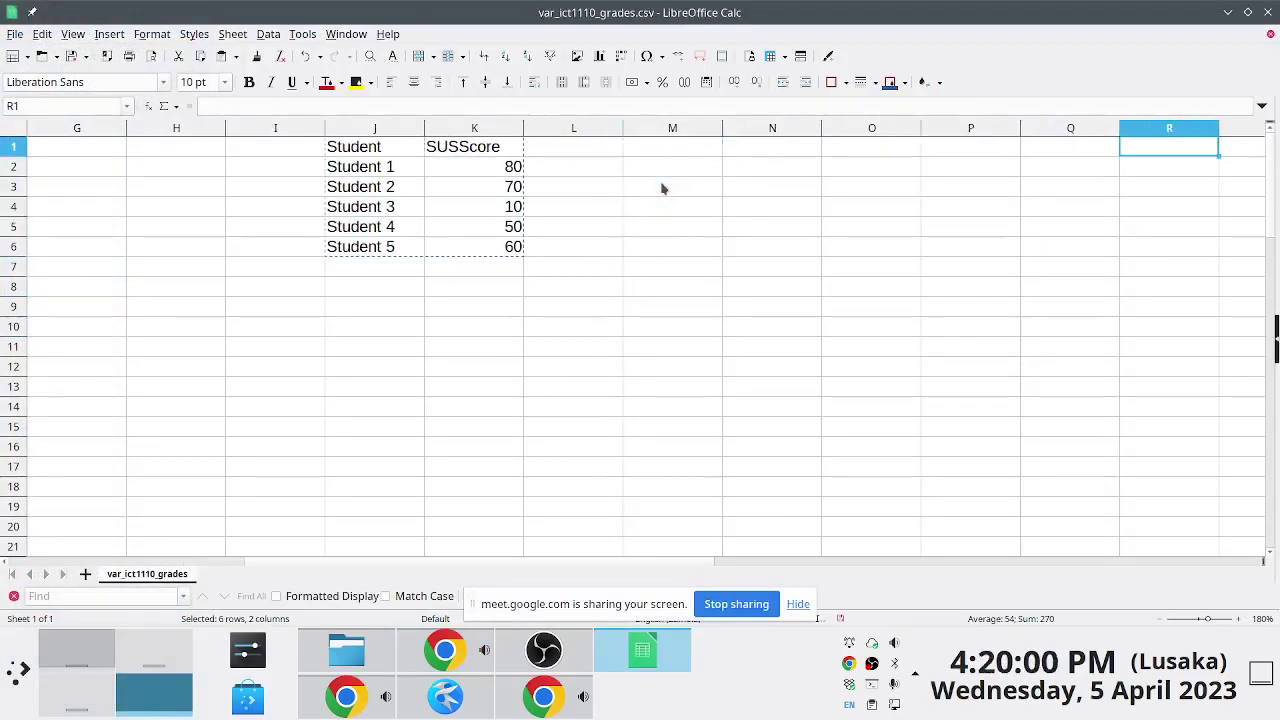
key("Left")
key("Left")
key("Left")
key("Left")
key("Left")
key("Left")
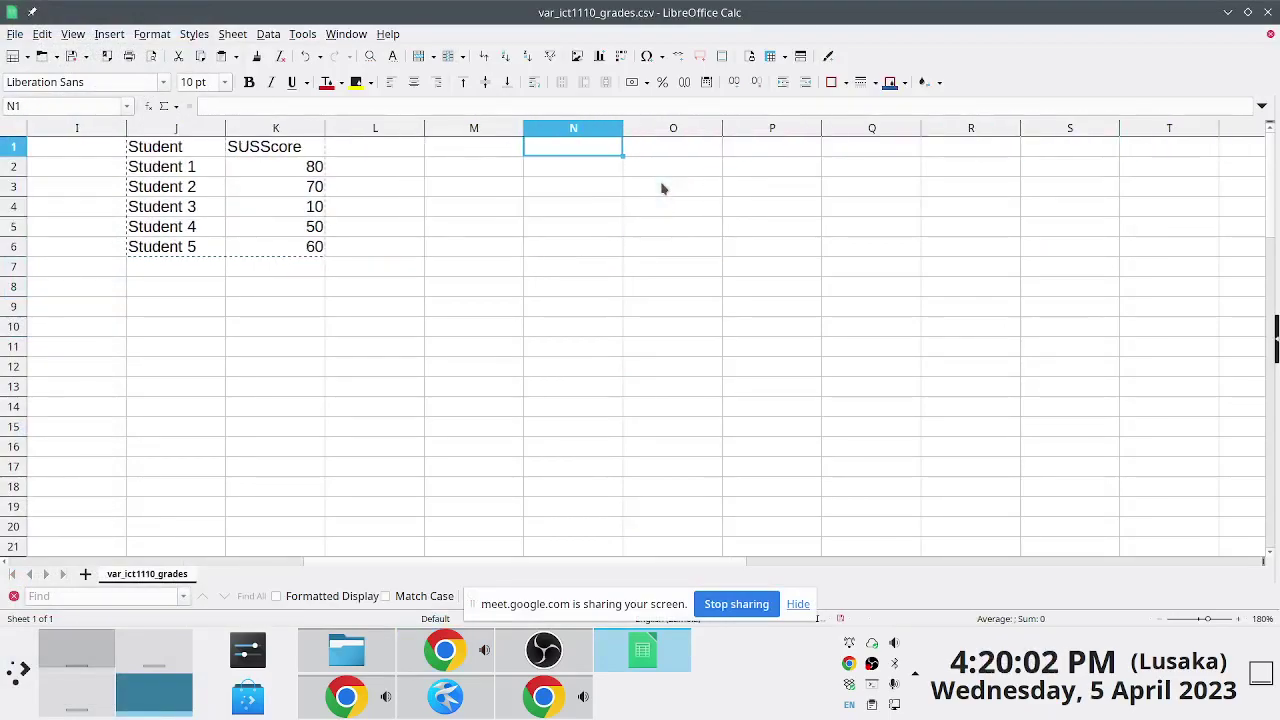
key("ctrl+v")
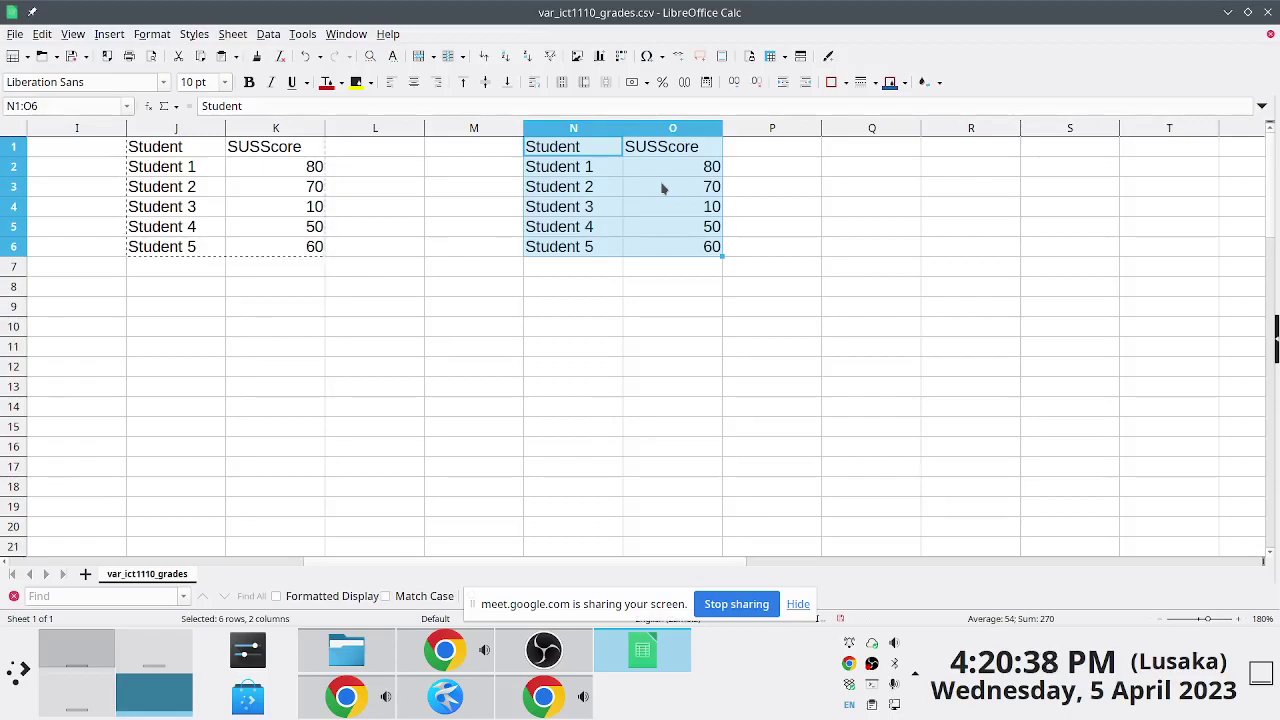
Insert a column before SUSScore in the second table and enter the heading Gender in O1
left_click(661, 128)
right_click(661, 128)
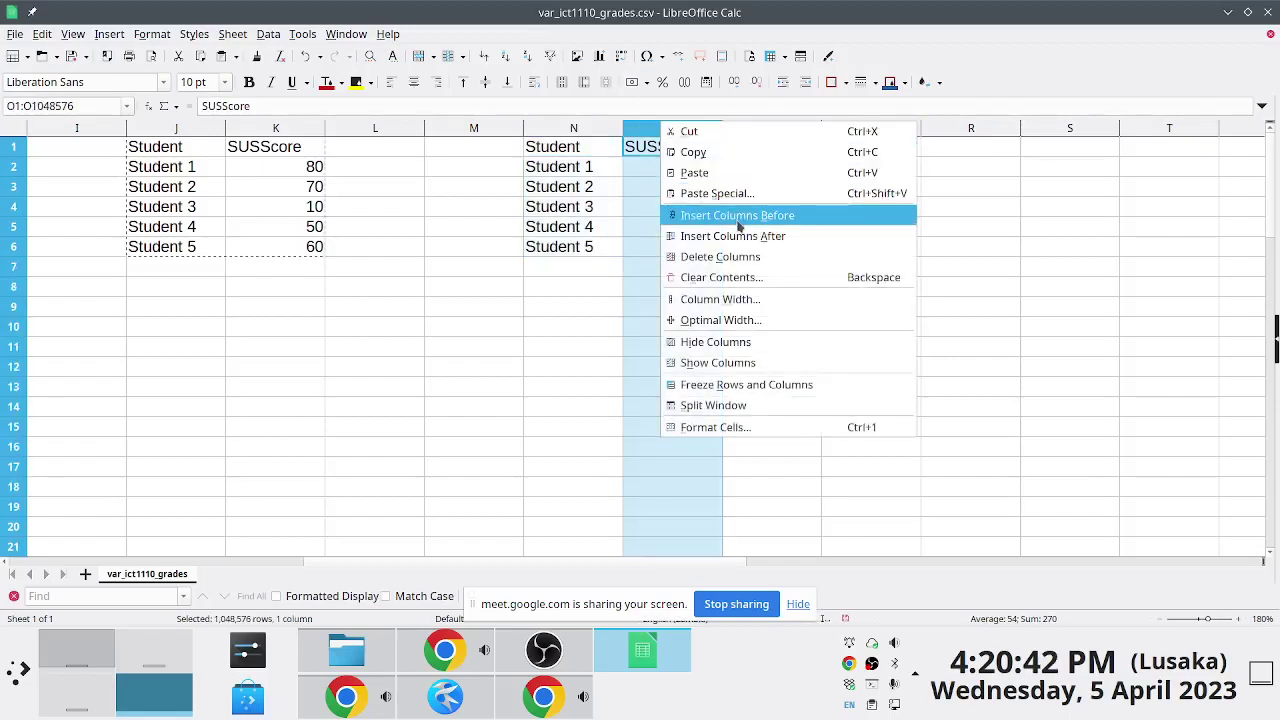
left_click(700, 215)
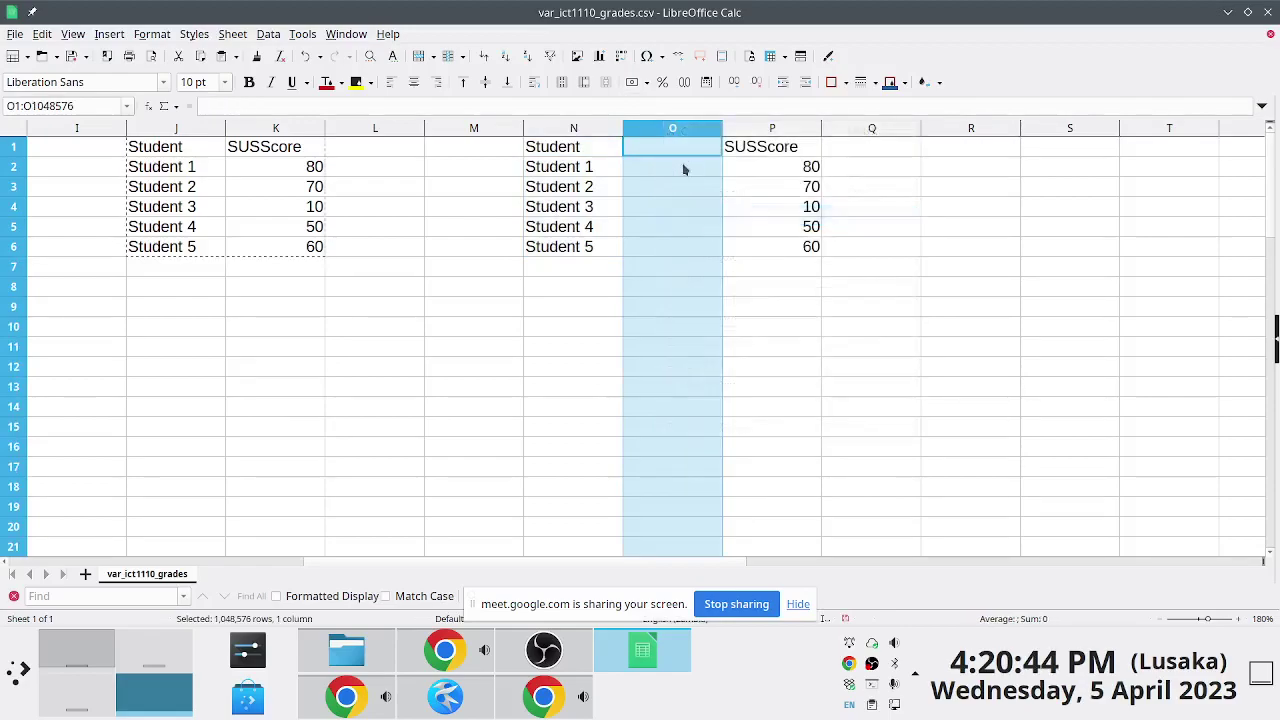
left_click(680, 149)
type("Gender")
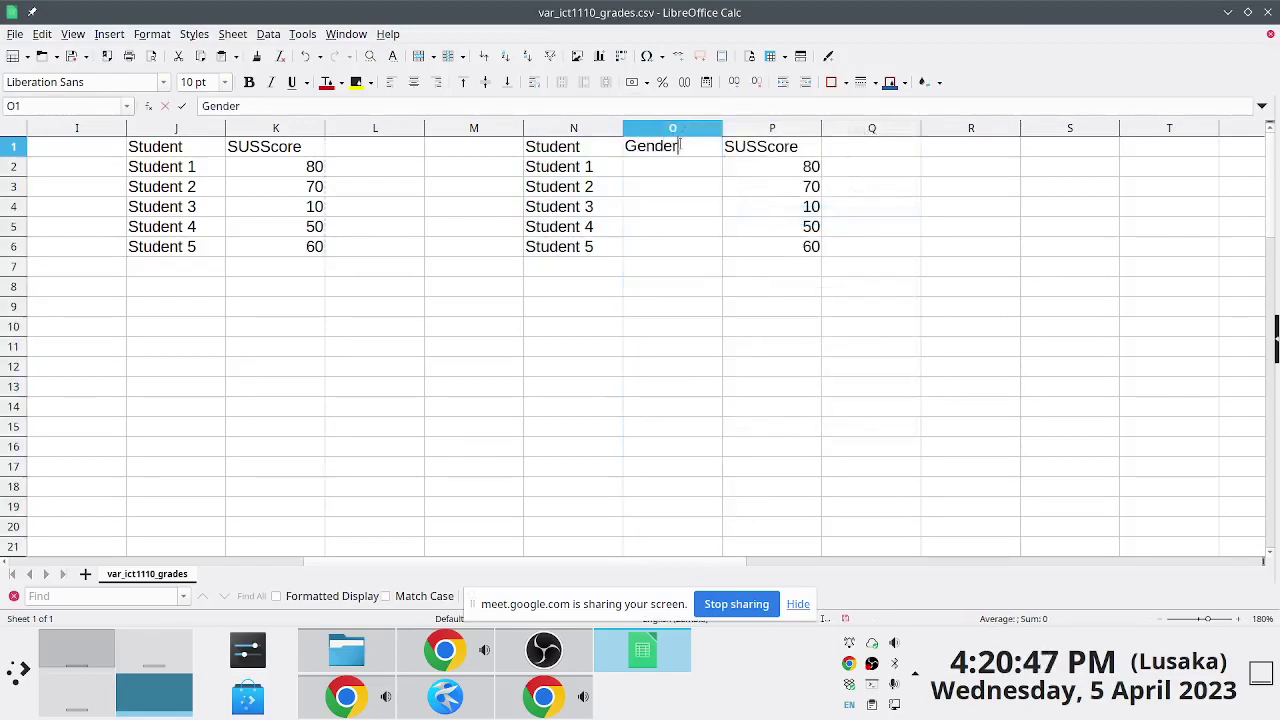
key("Return")
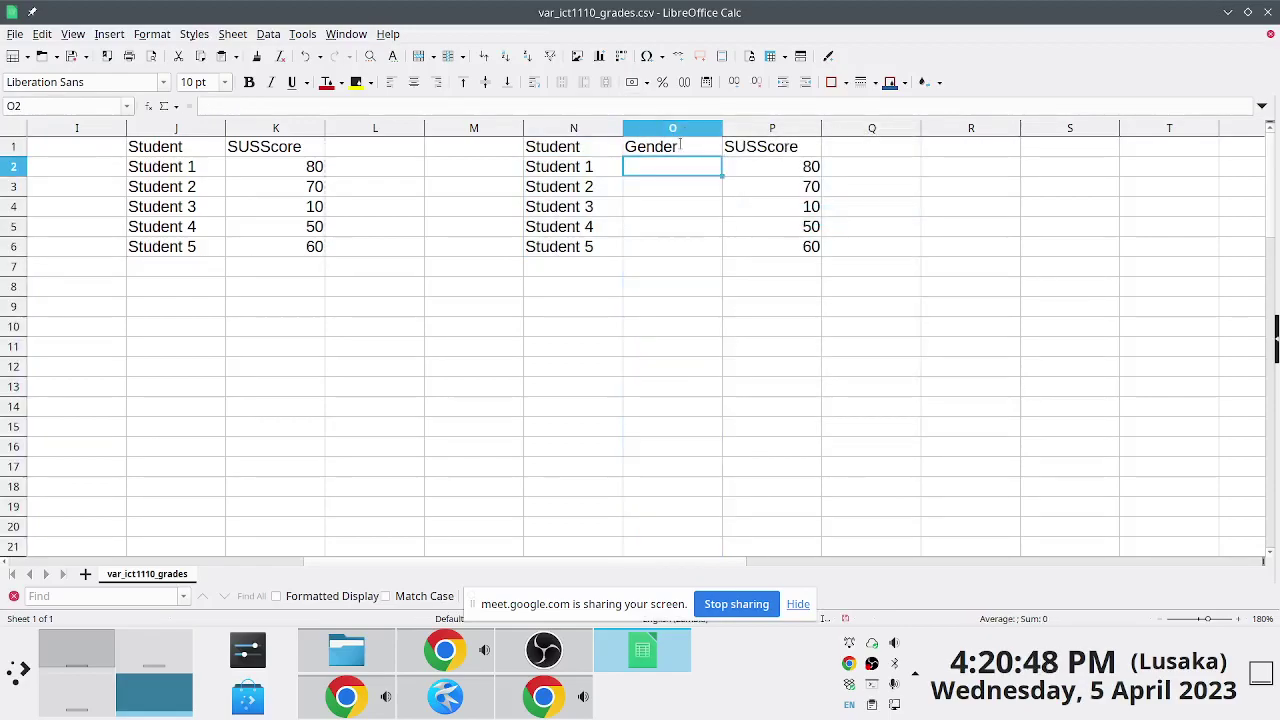
Enter the genders F, F, M, M and F for Students 1 to 5 in O2:O6
type("F")
key("Return")
type("F")
key("Return")
type("M")
key("Return")
type("M")
key("Return")
type("F")
key("Return")
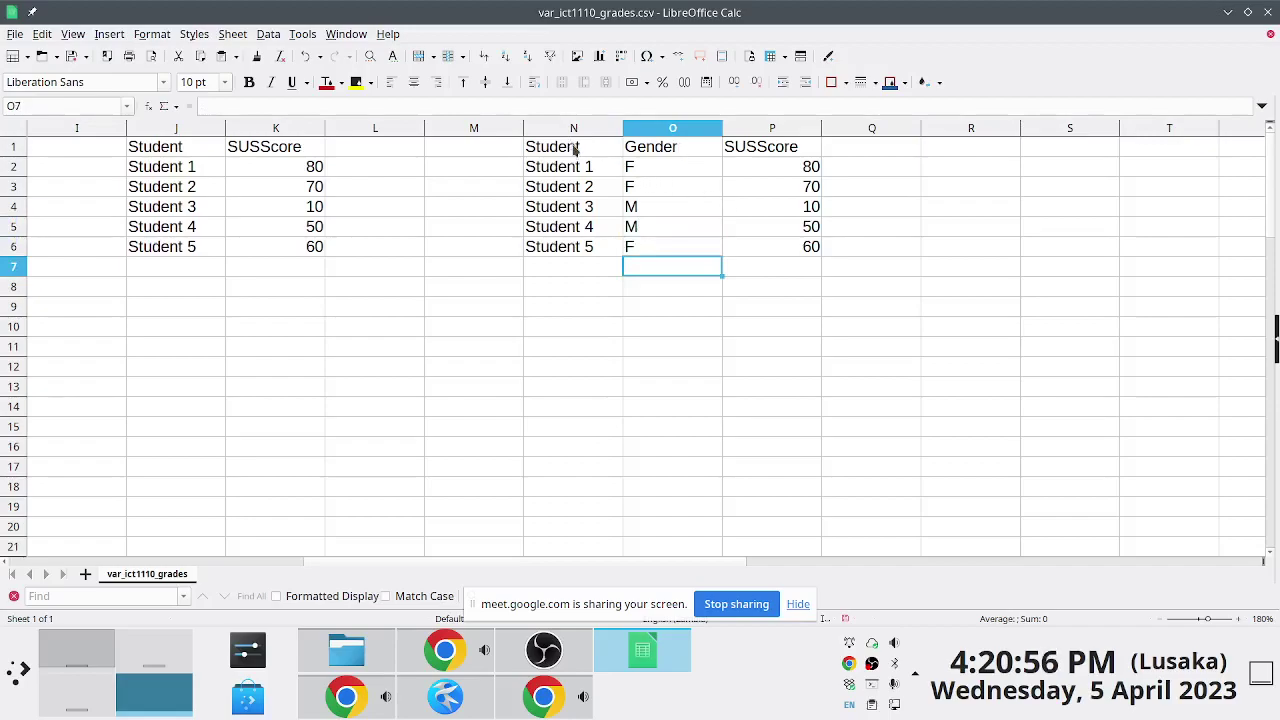
Select the SUSScore and Gender columns of the second table and examine the tests for 1 IV with 2 levels (independent groups) in Chrome
left_click_drag(757, 157, 808, 248)
left_click_drag(703, 150, 708, 245)
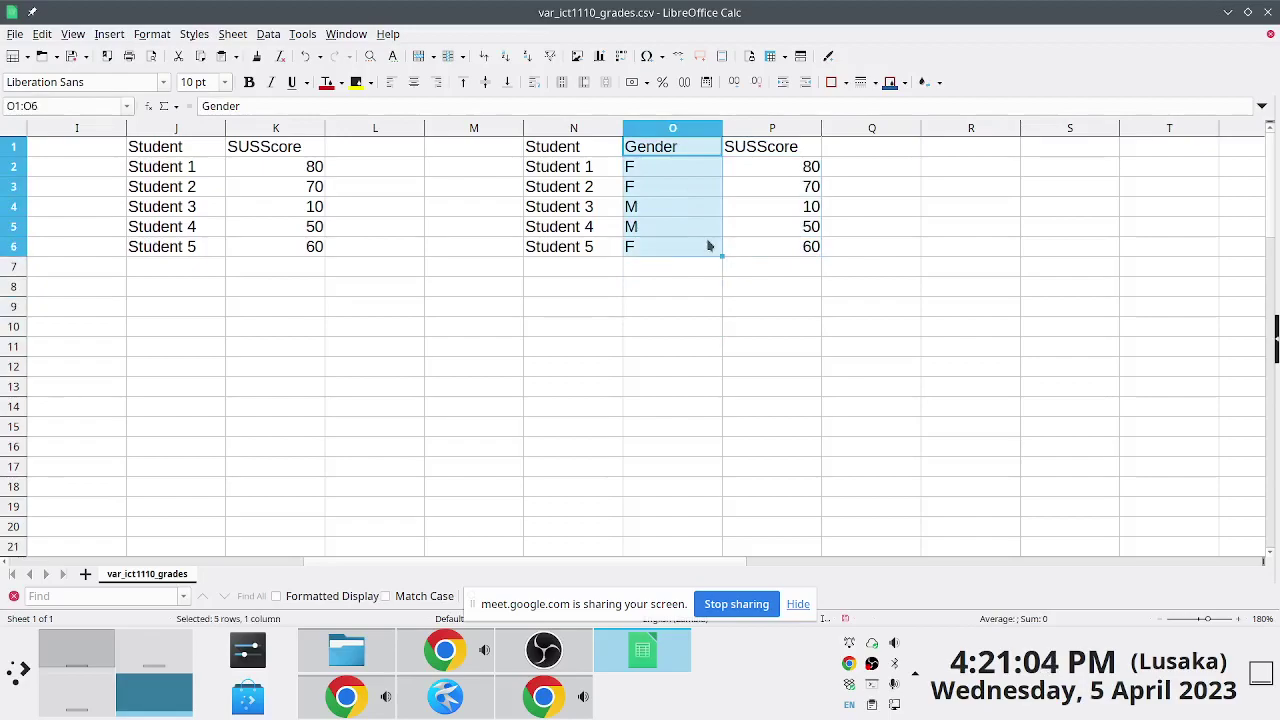
left_click(447, 651)
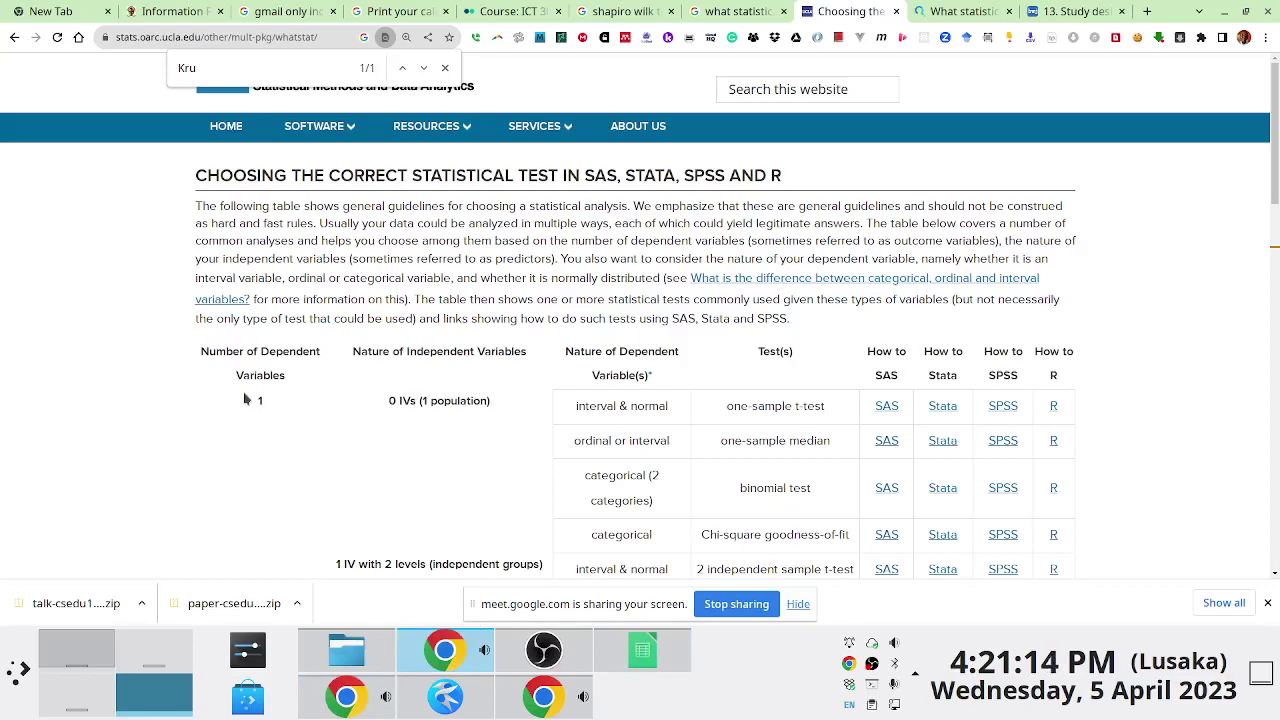
scroll(245, 399, "down", 2)
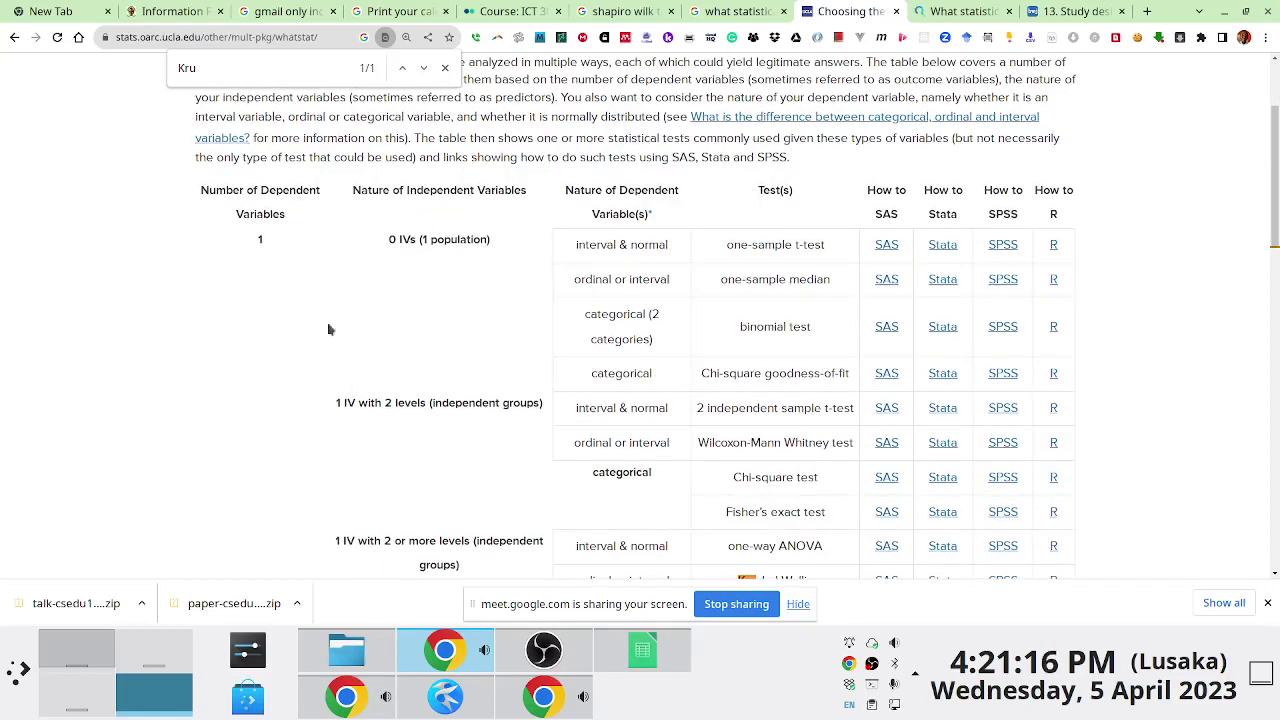
scroll(380, 340, "down", 2)
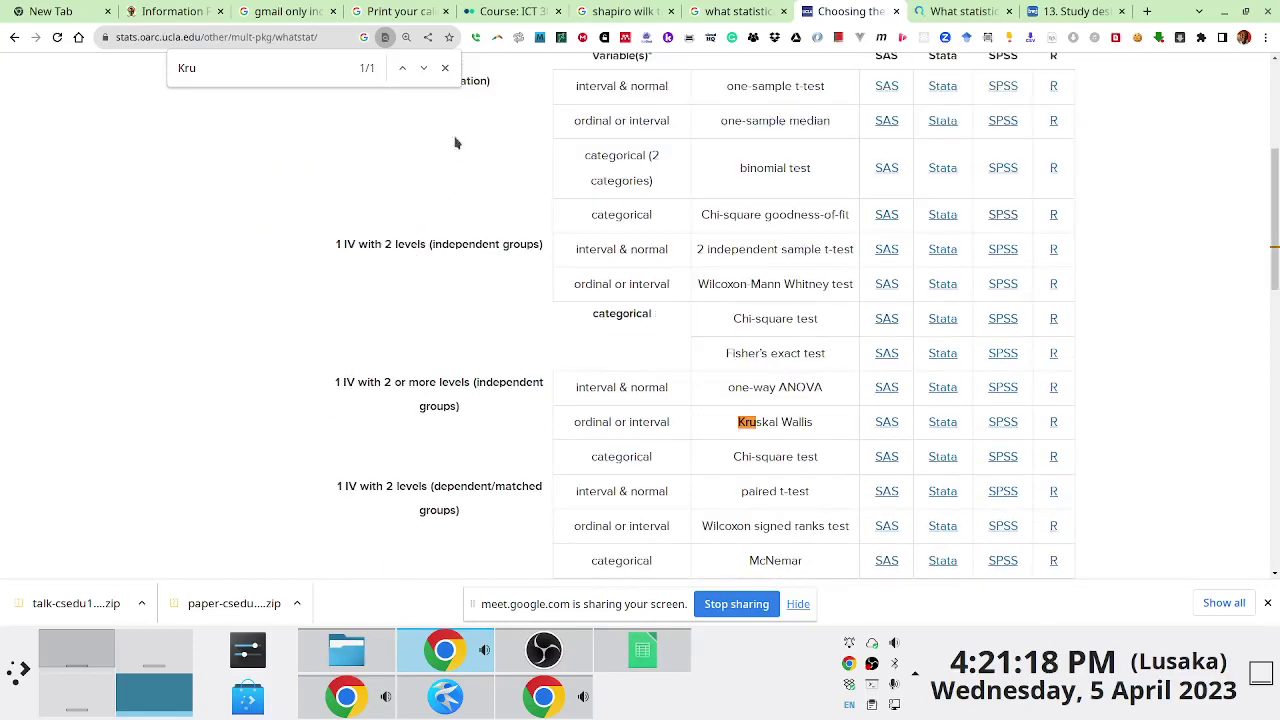
left_click(445, 67)
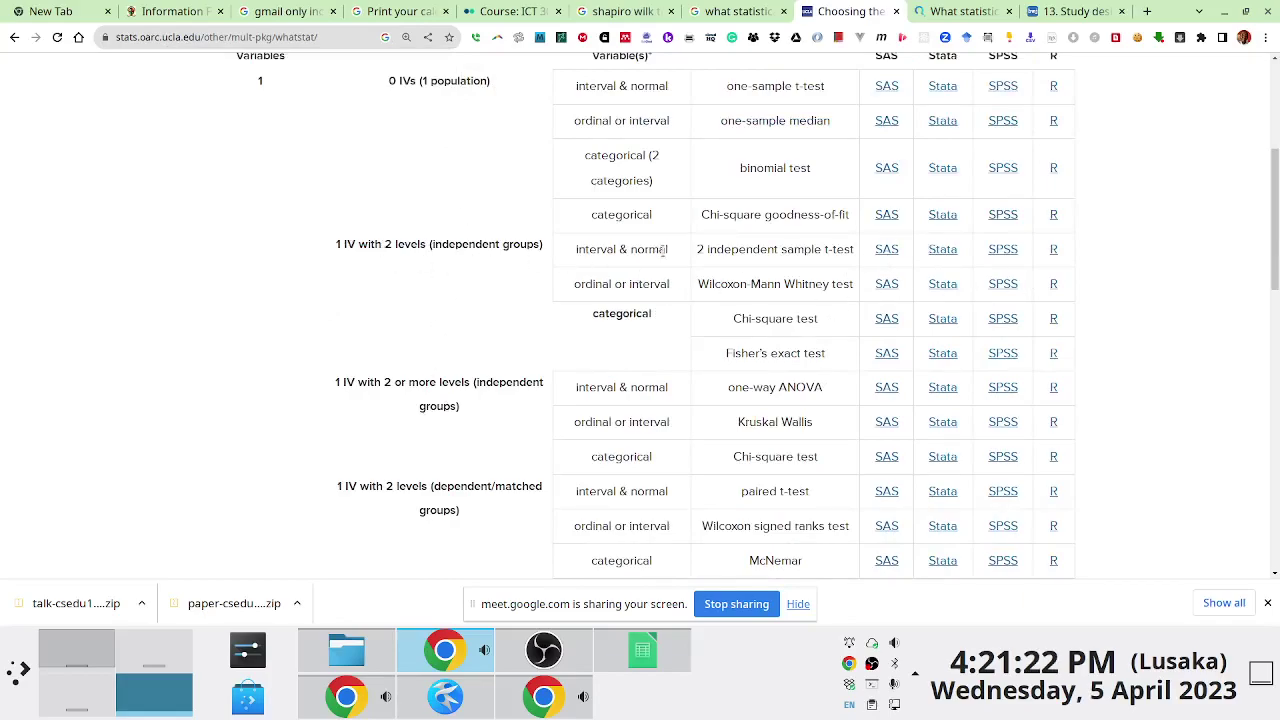
left_click_drag(336, 244, 363, 257)
left_click(336, 244)
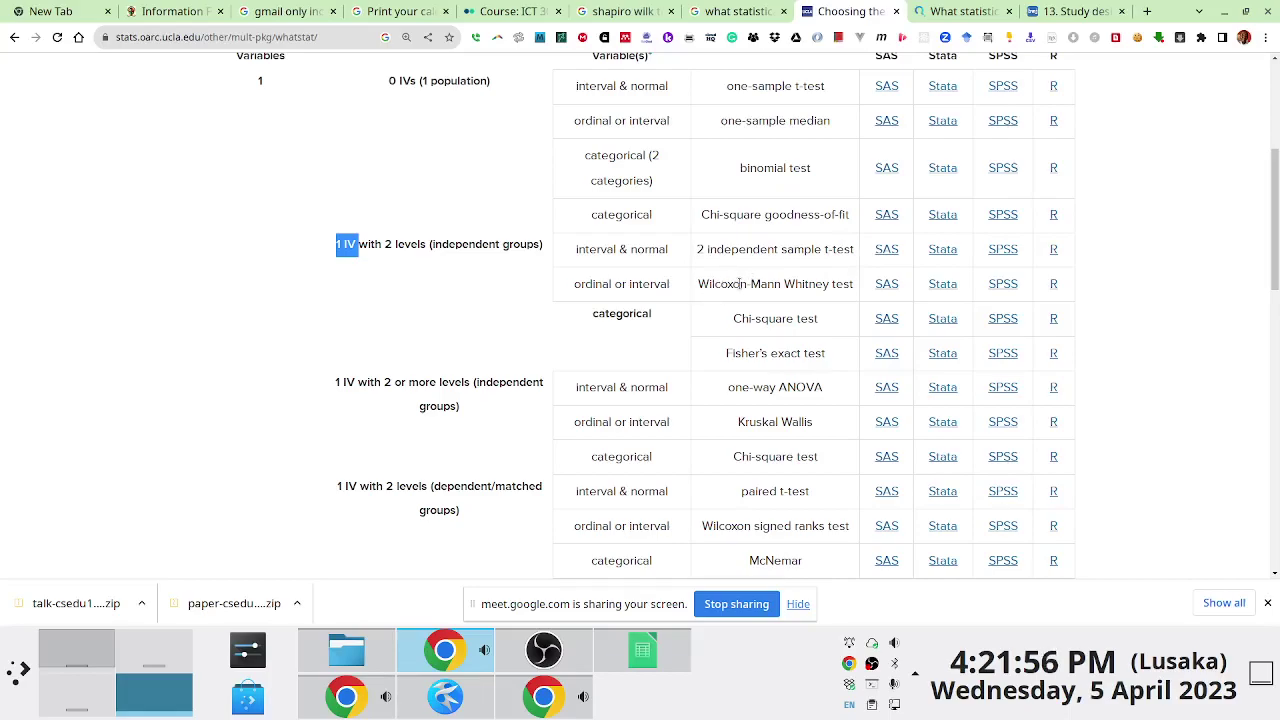
left_click_drag(738, 318, 796, 318)
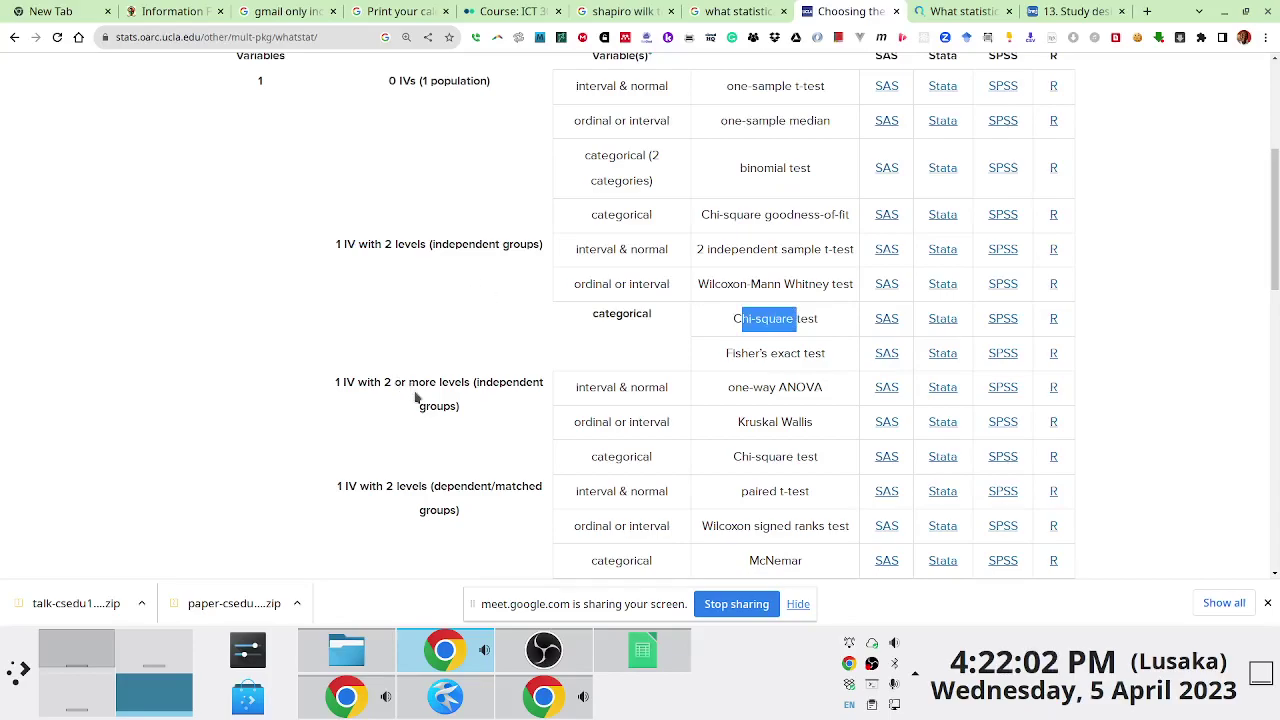
Recheck the Gender values in LibreOffice Calc and highlight the 2 independent sample t-test for interval & normal data in Chrome's test table
left_click(642, 652)
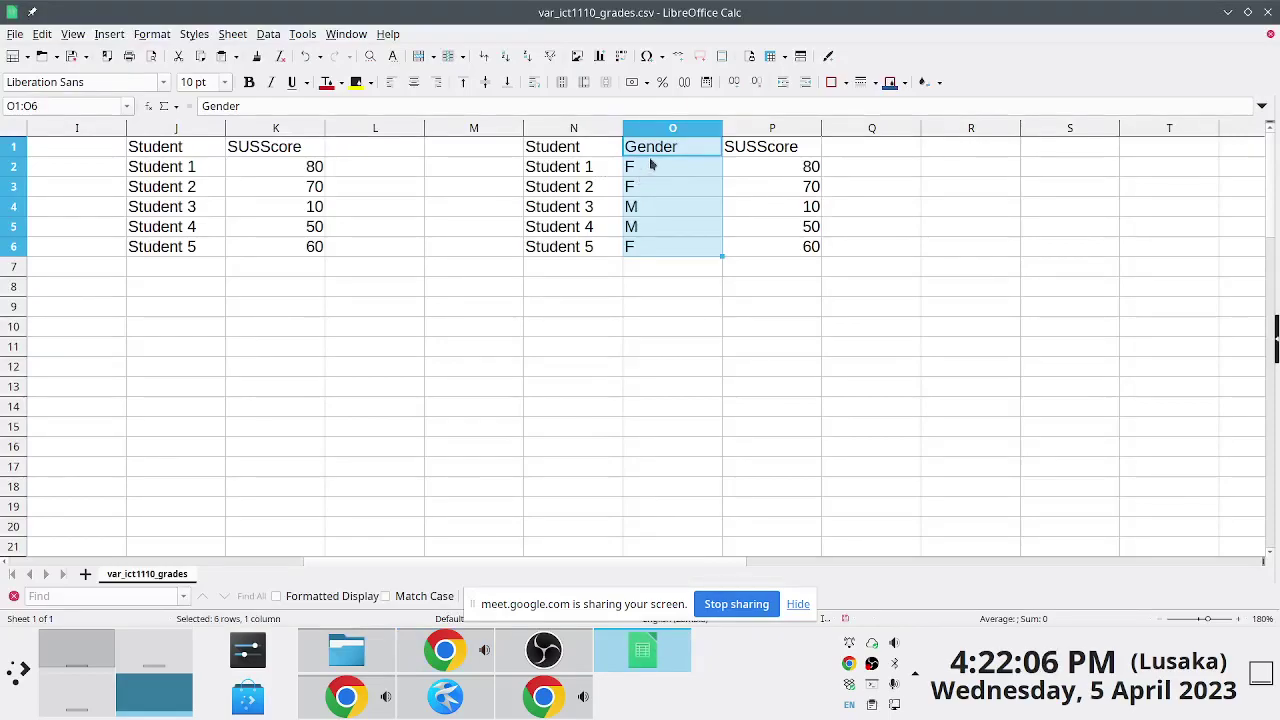
left_click(658, 186)
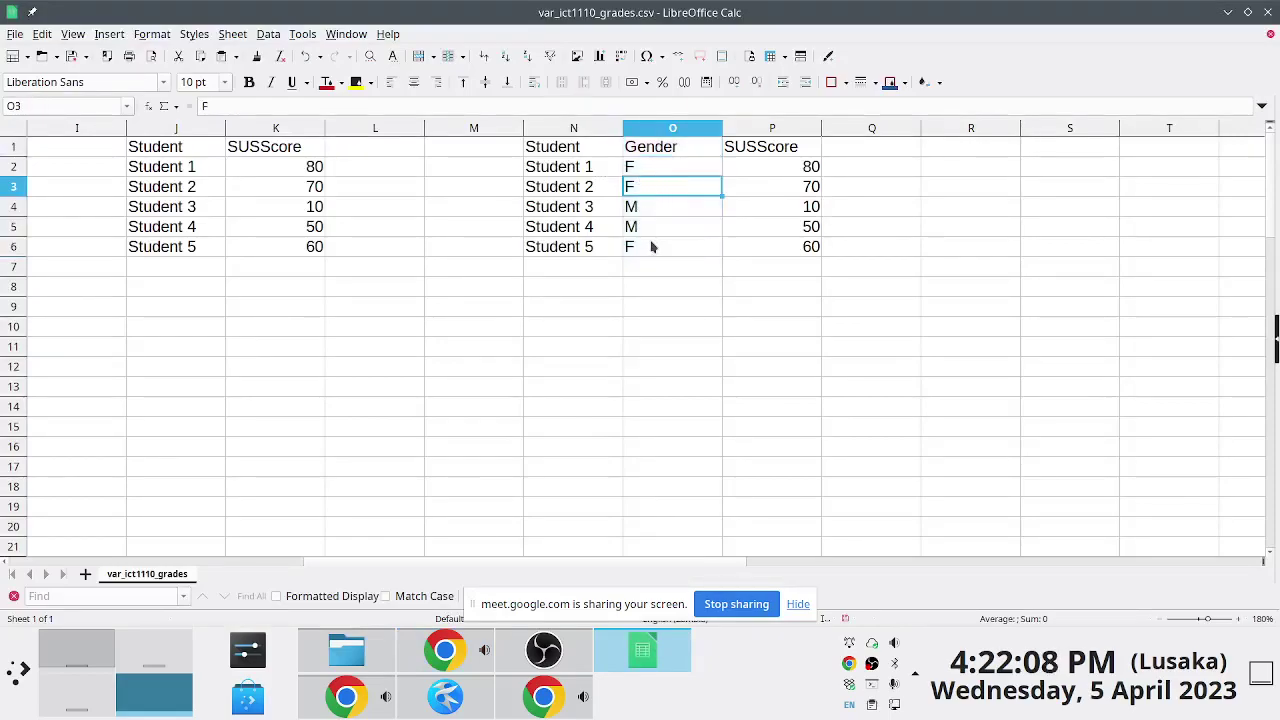
key("alt+Tab")
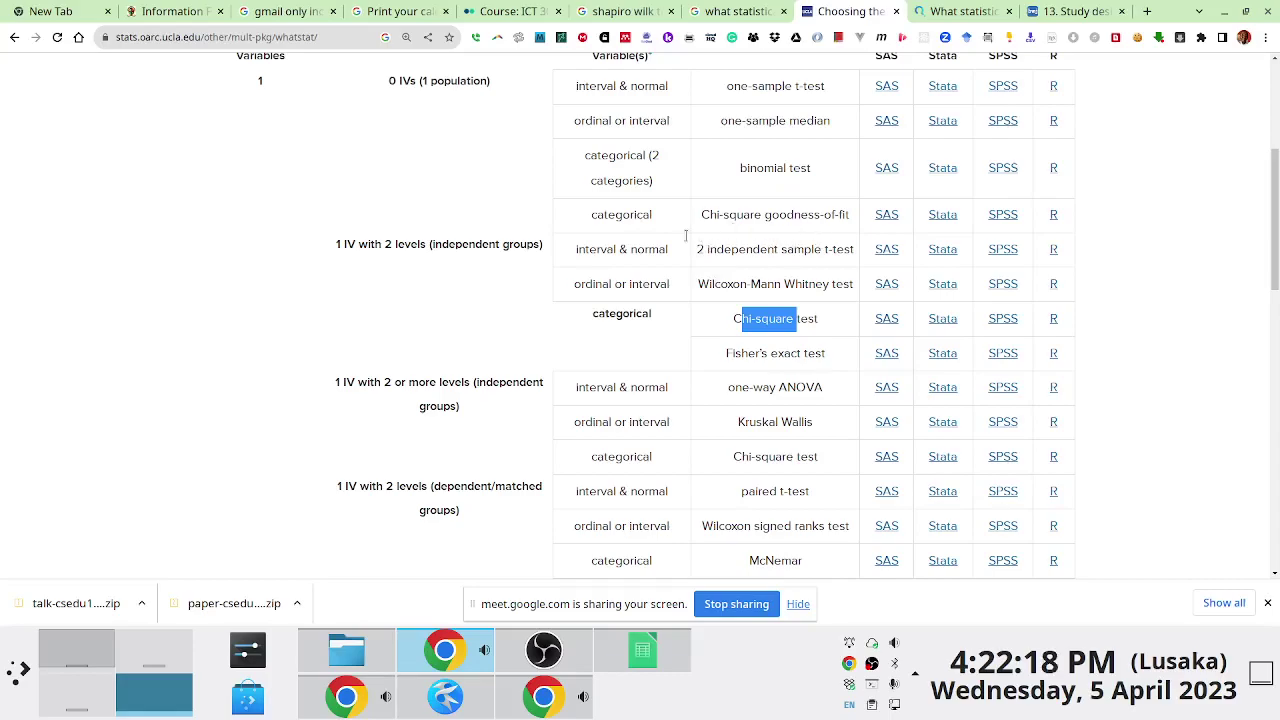
left_click(617, 250)
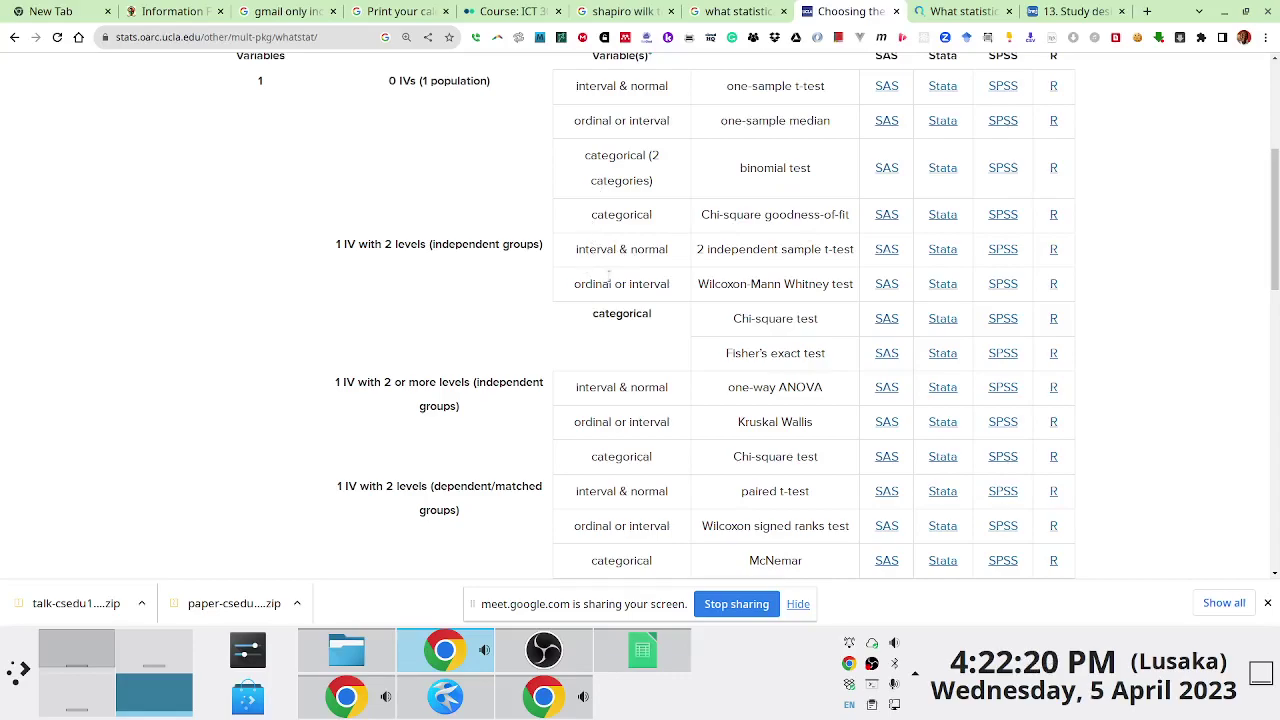
double_click(740, 249)
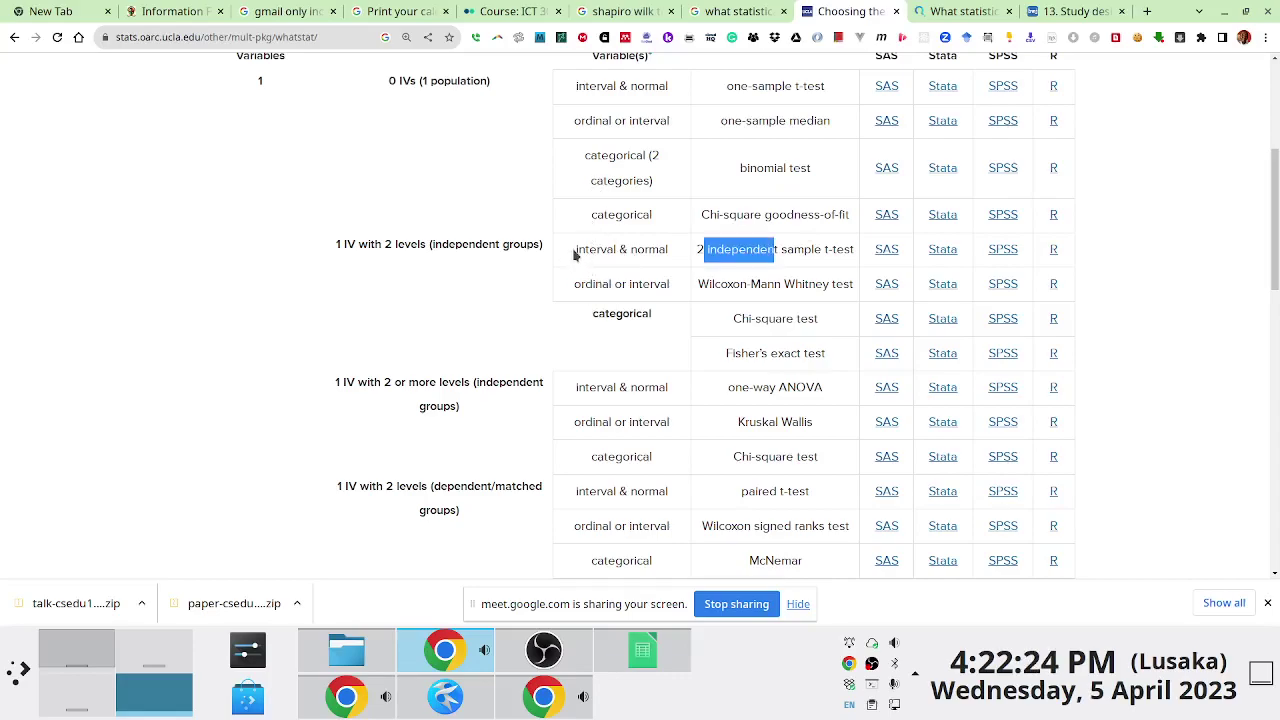
double_click(590, 250)
left_click_drag(636, 250, 849, 245)
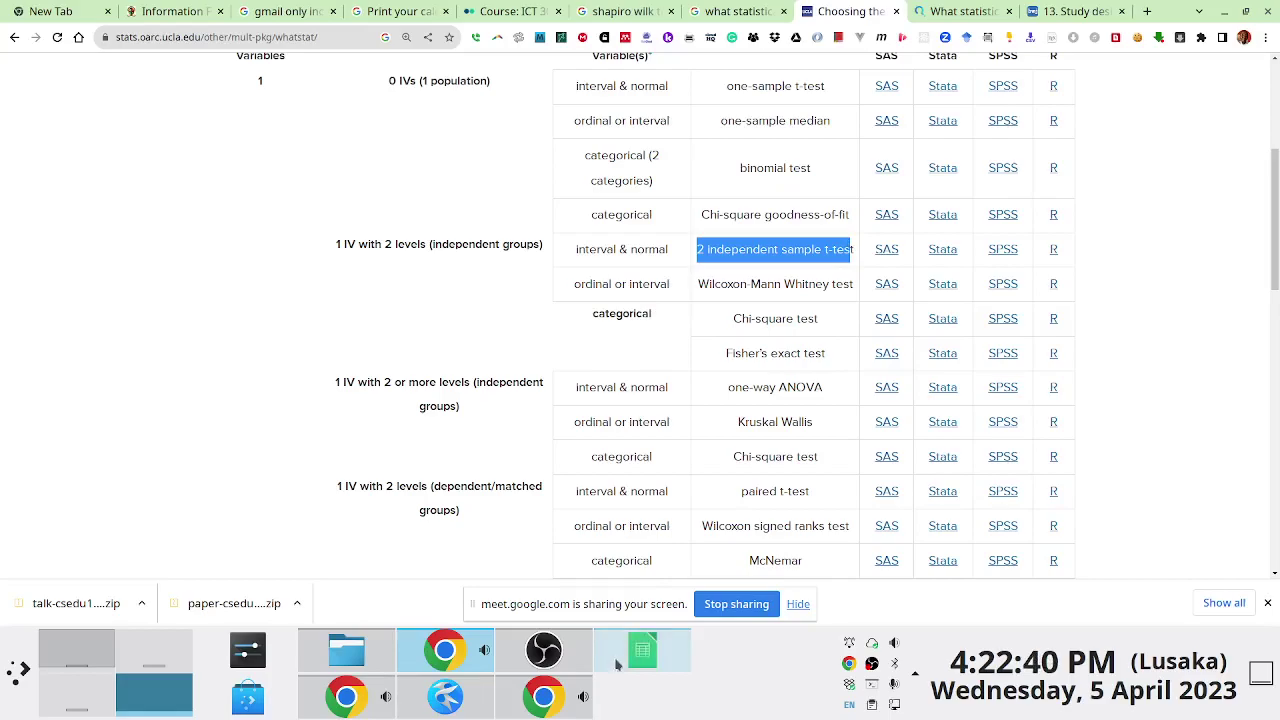
Return to LibreOffice Calc and copy the student table N1:P6 to a third location starting at U1
left_click(446, 696)
left_click(643, 648)
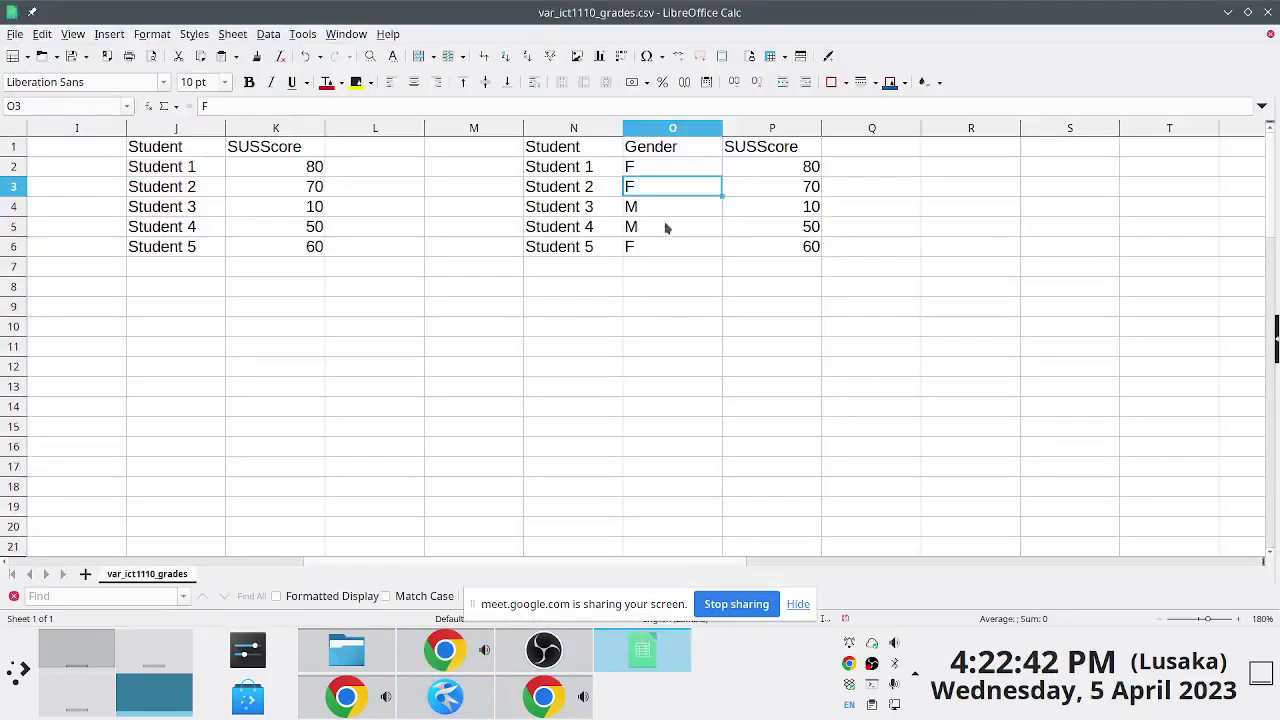
left_click(598, 155)
left_click_drag(598, 158, 786, 254)
key("ctrl+c")
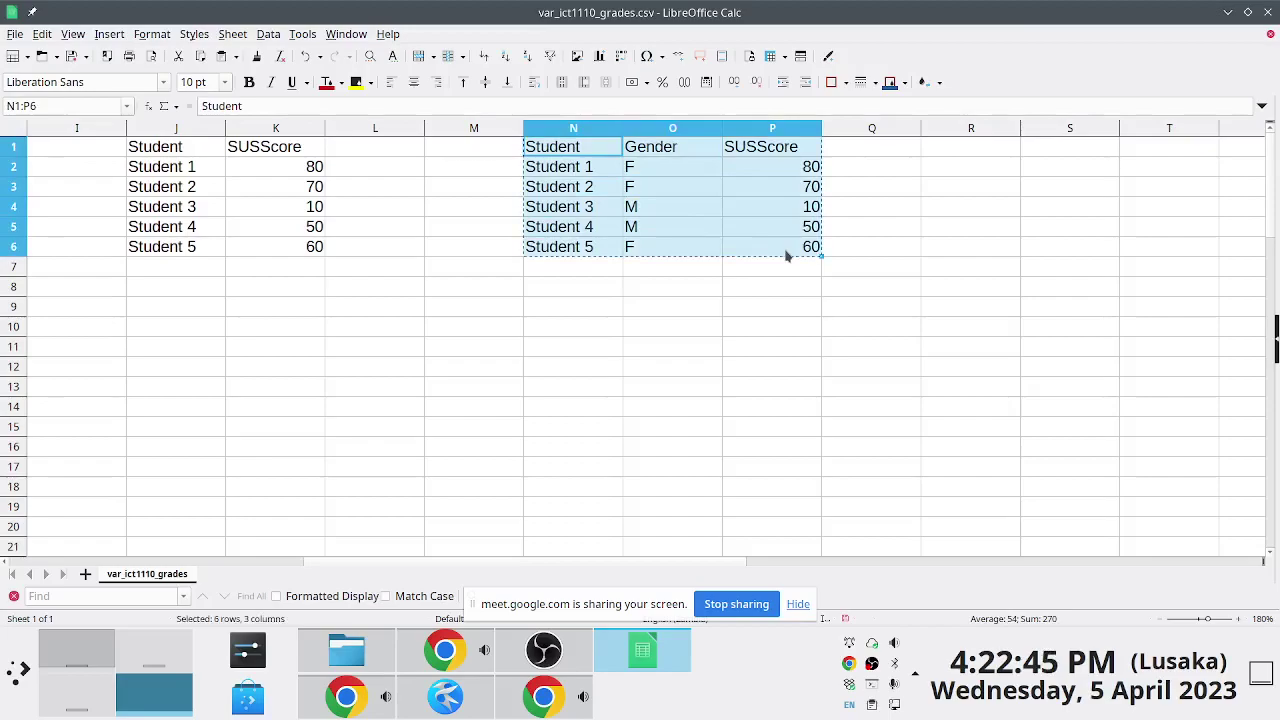
left_click(911, 147)
key("Right")
key("Right")
key("Right")
key("Right")
key("Right")
key("Right")
key("Right")
key("Right")
key("Right")
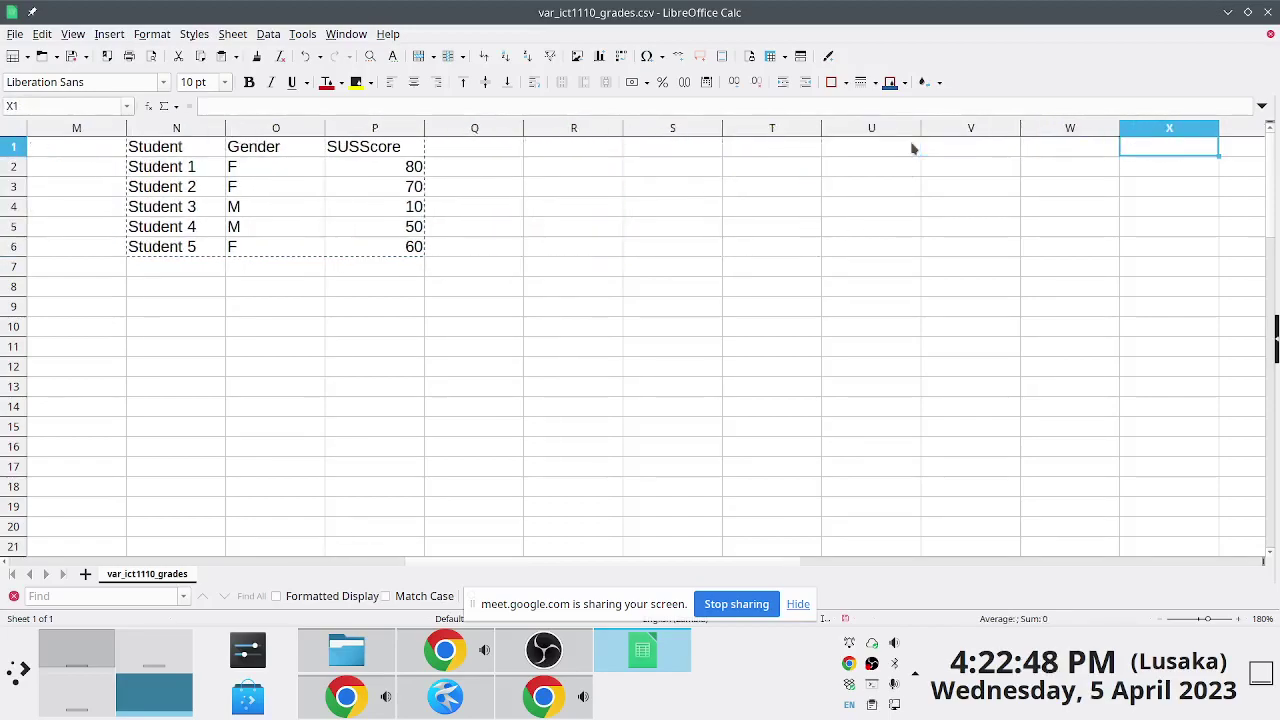
key("Left")
key("Left")
key("Left")
key("Left")
key("Left")
key("ctrl+v")
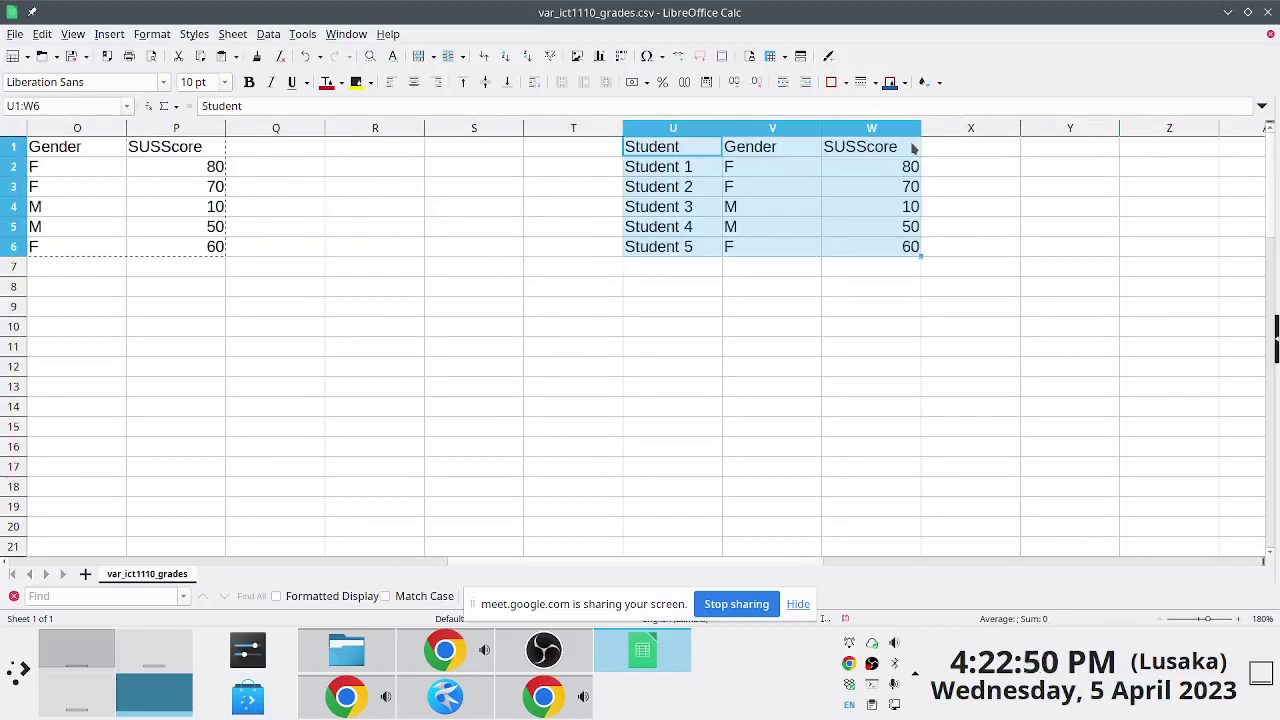
Replace the Gender heading in V1 of the third table with Qualification
left_click(727, 150)
type("Higher")
key("Right")
key("Left")
type("Qualificatio")
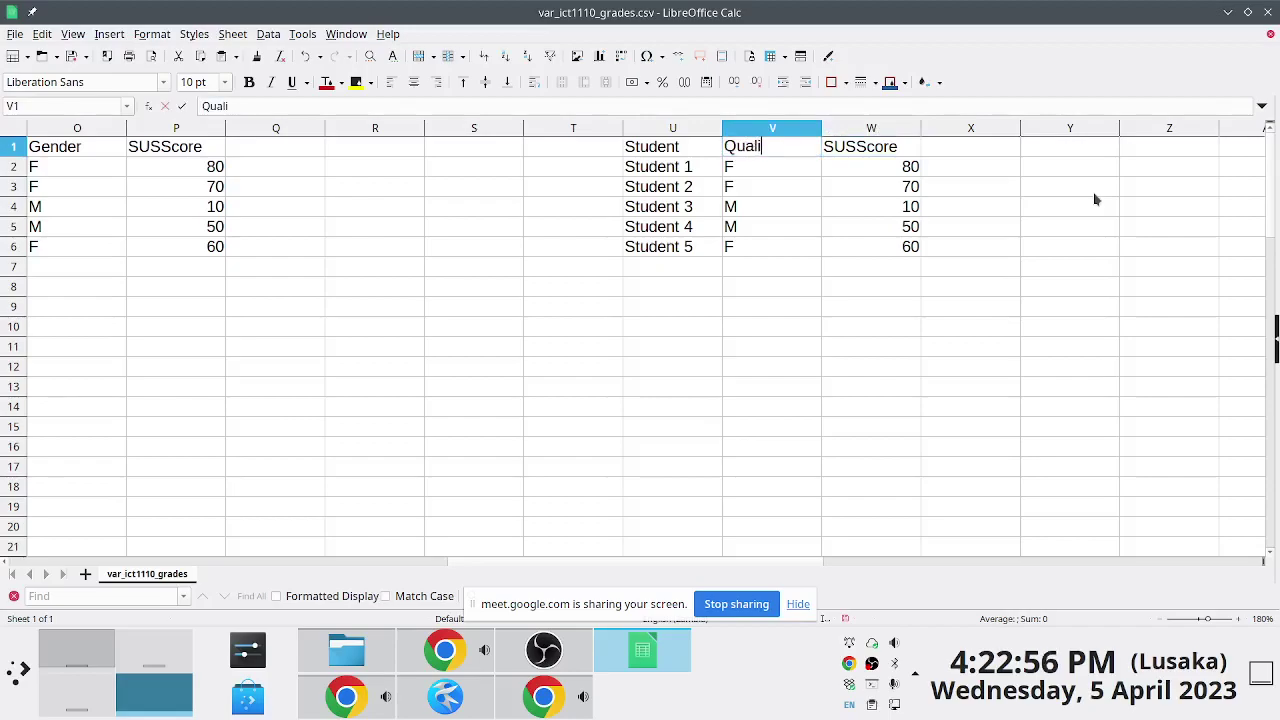
key("Return")
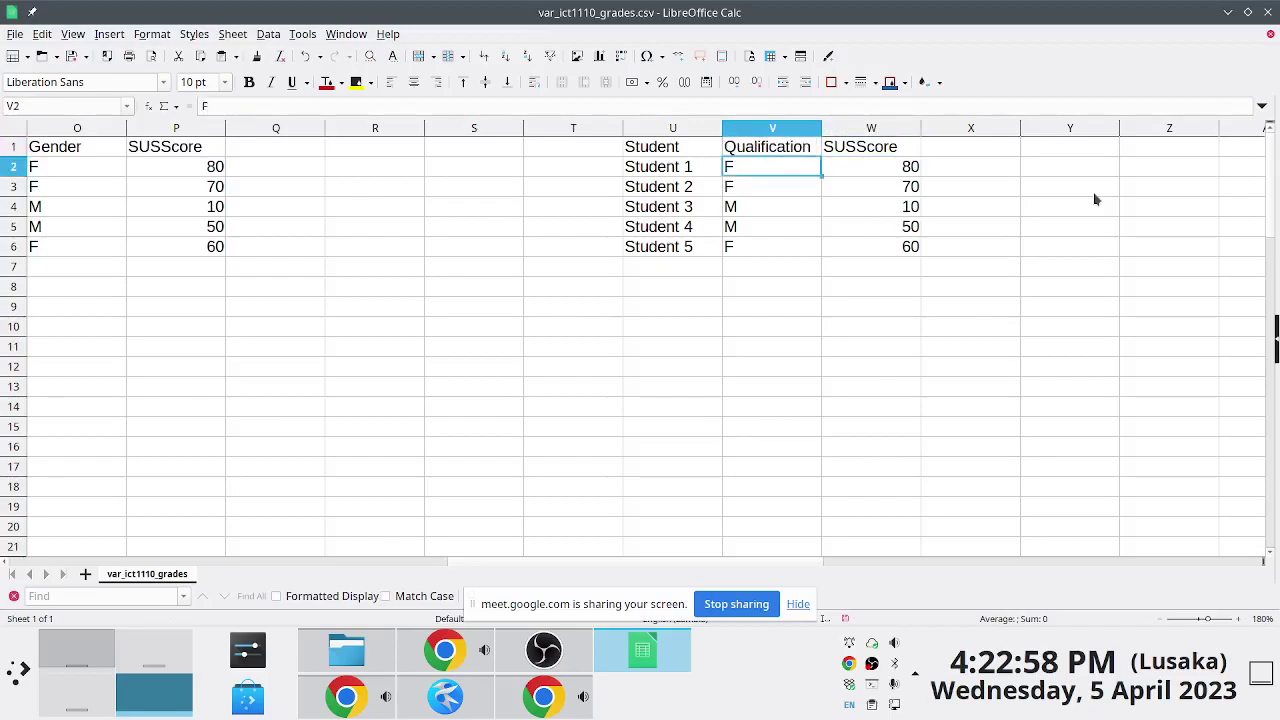
Enter the qualifications PhD, Masters, Bachelors, Diploma and Certificate for Students 1 to 5 in V2:V6
type("PhD")
key("Return")
type("Masters")
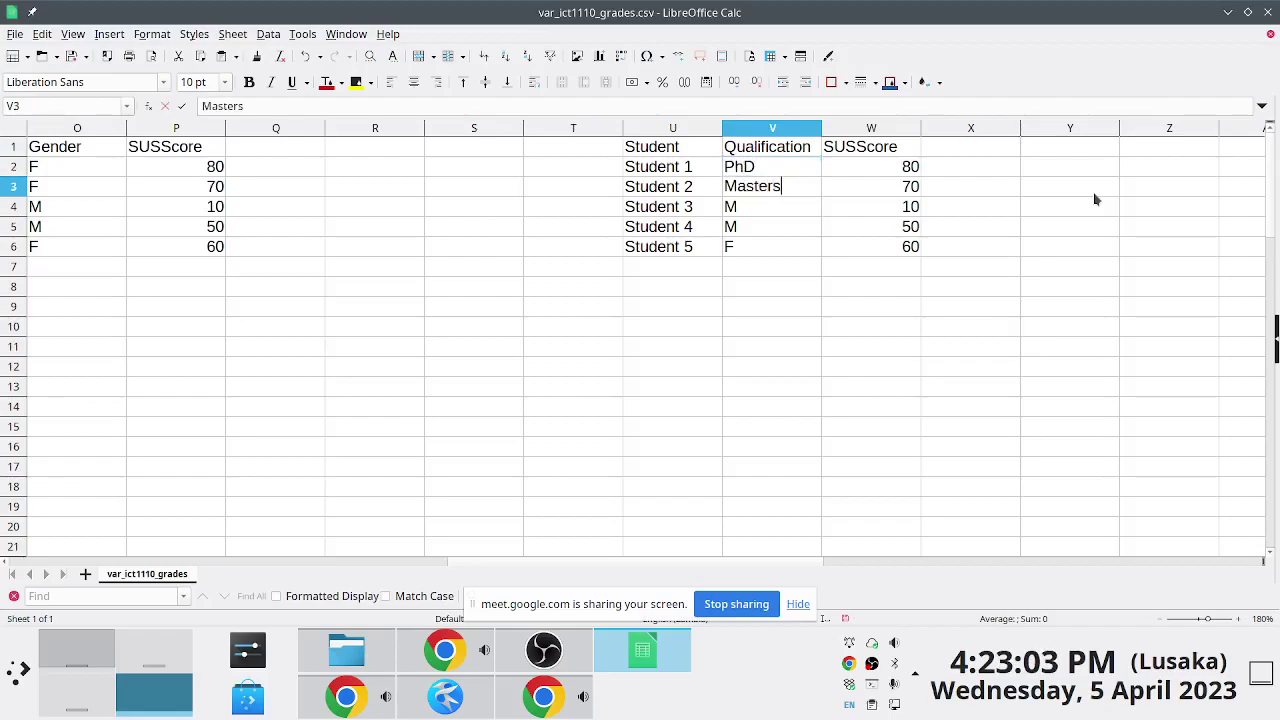
key("Return")
type("Bachelors")
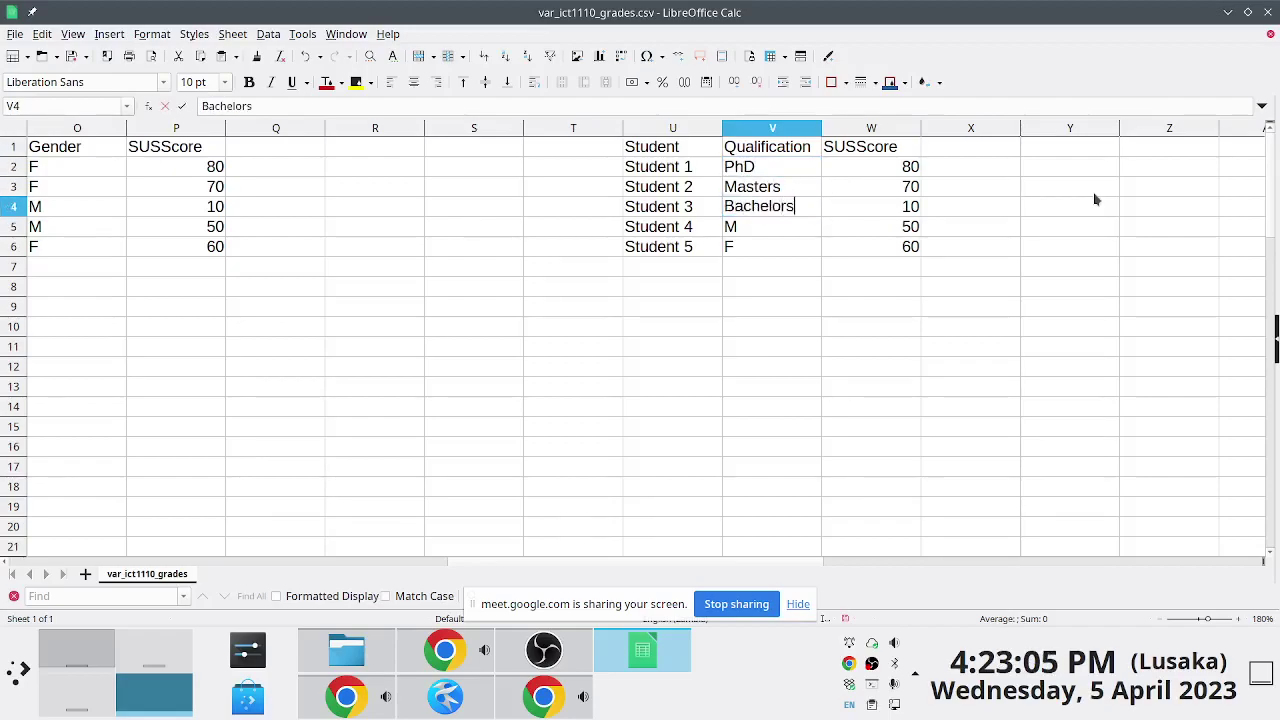
key("Return")
type("Bar")
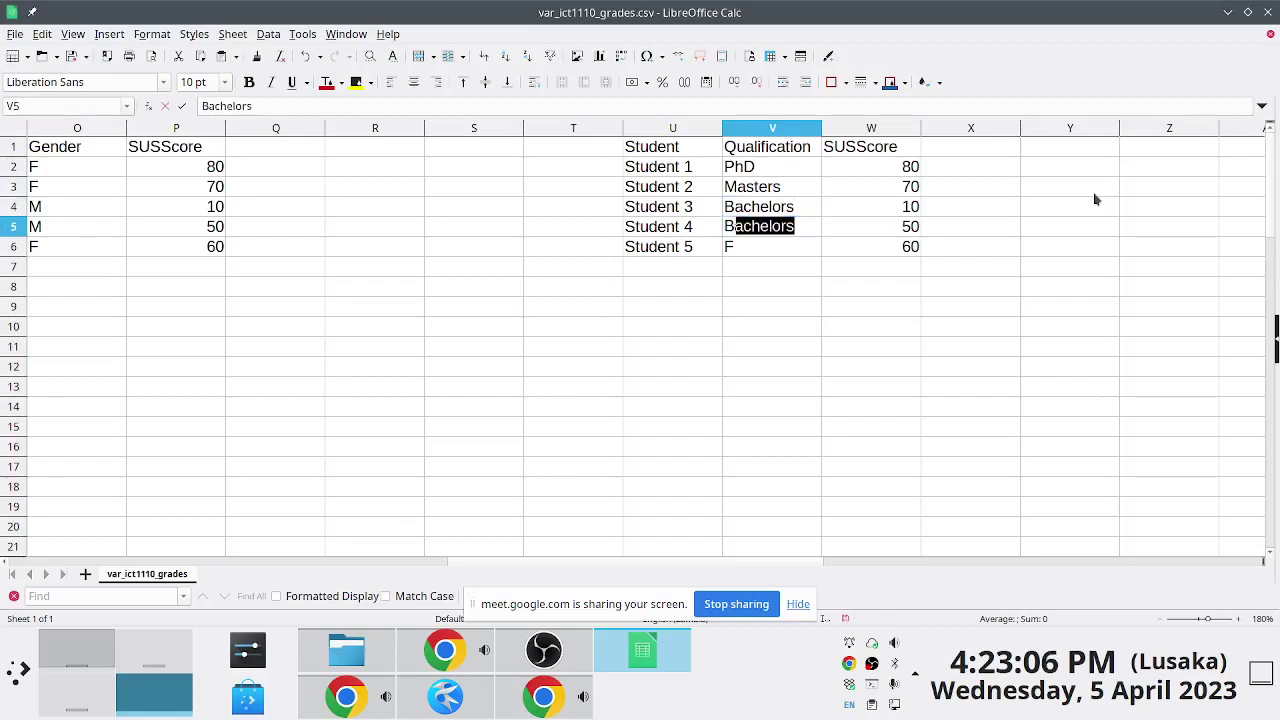
key("BackSpace")
key("BackSpace")
key("Escape")
type("Diploma")
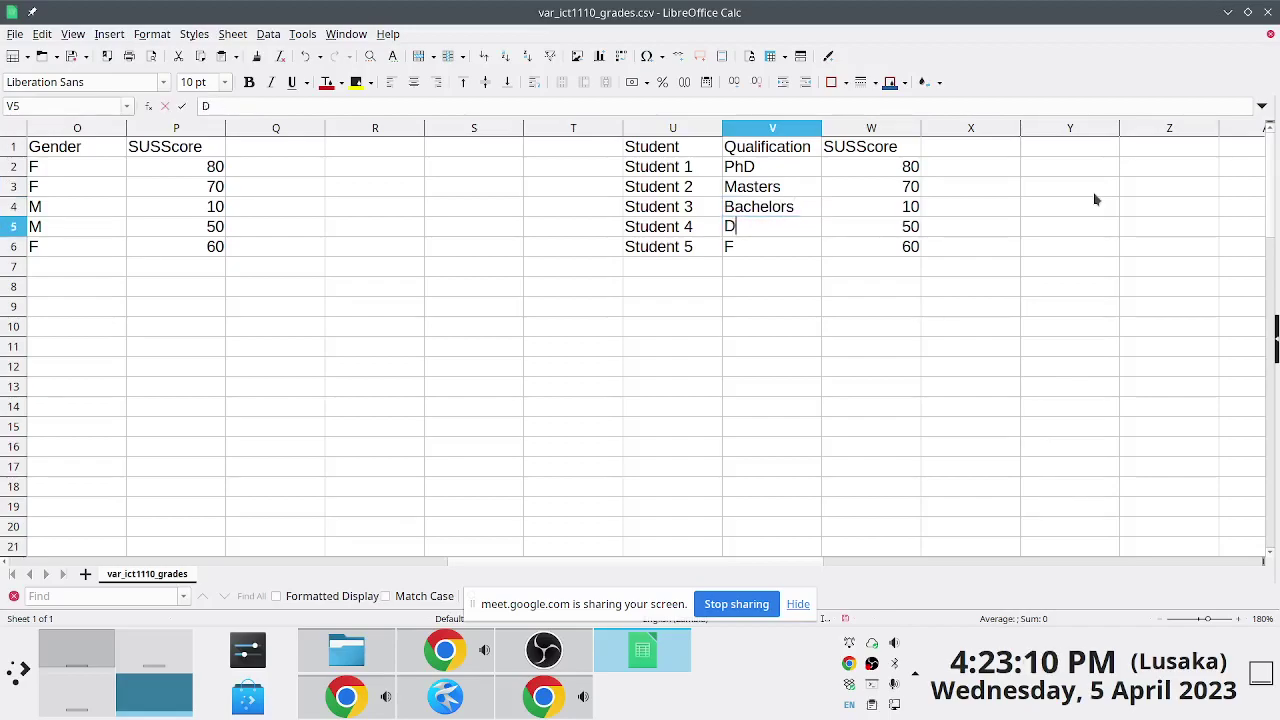
key("Return")
type("Certificate")
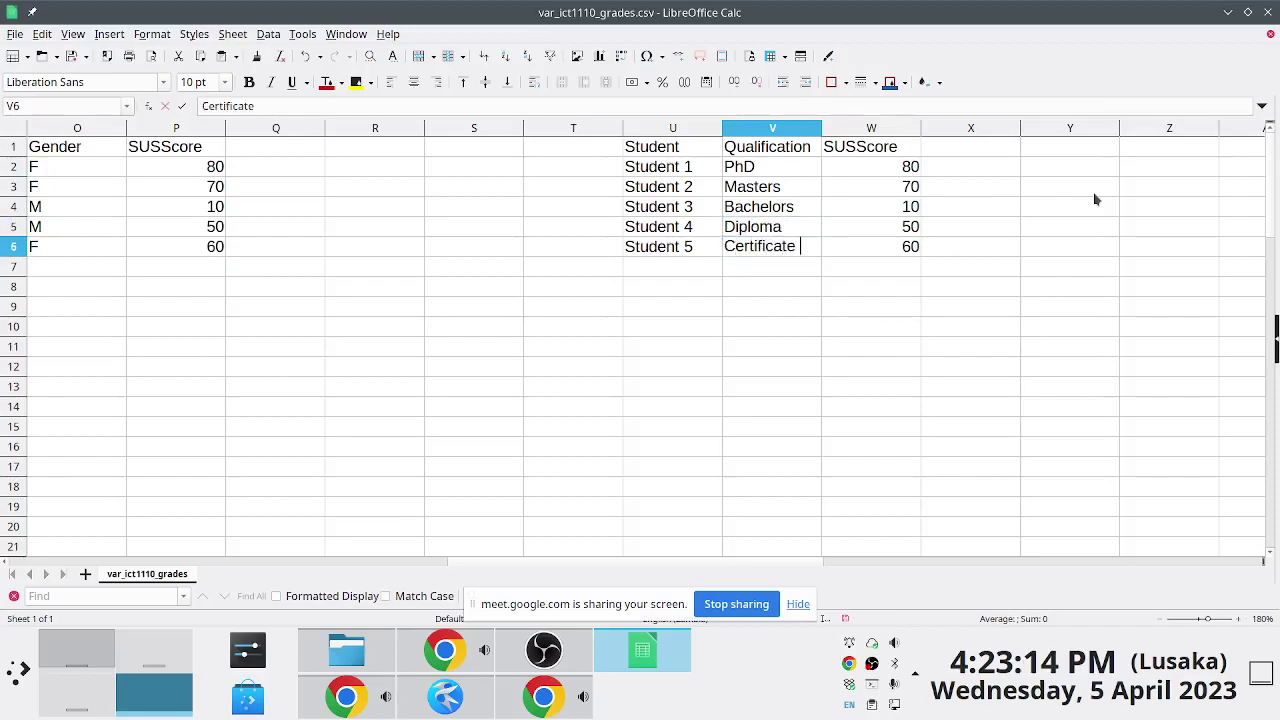
key("Return")
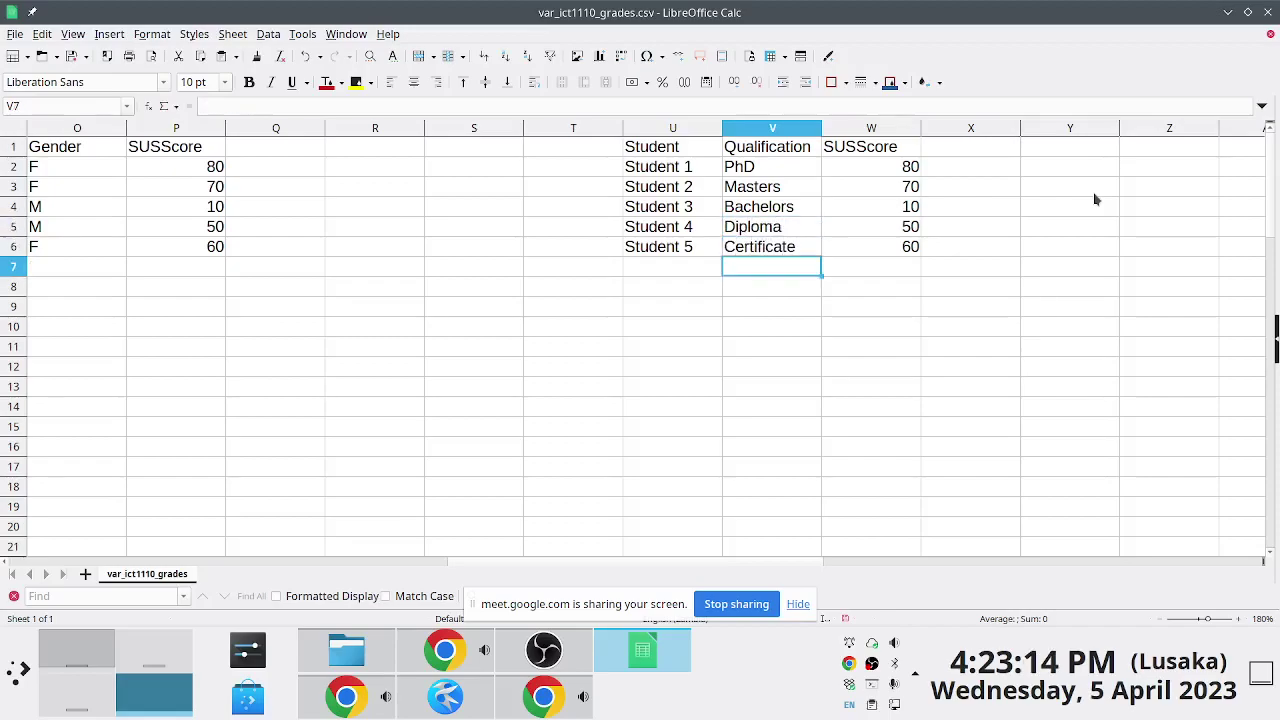
Go through the qualification levels in V2:V6 one by one and compare them with the UCLA test selection table in Chrome
left_click(757, 172)
left_click(766, 186)
left_click(768, 210)
left_click(766, 230)
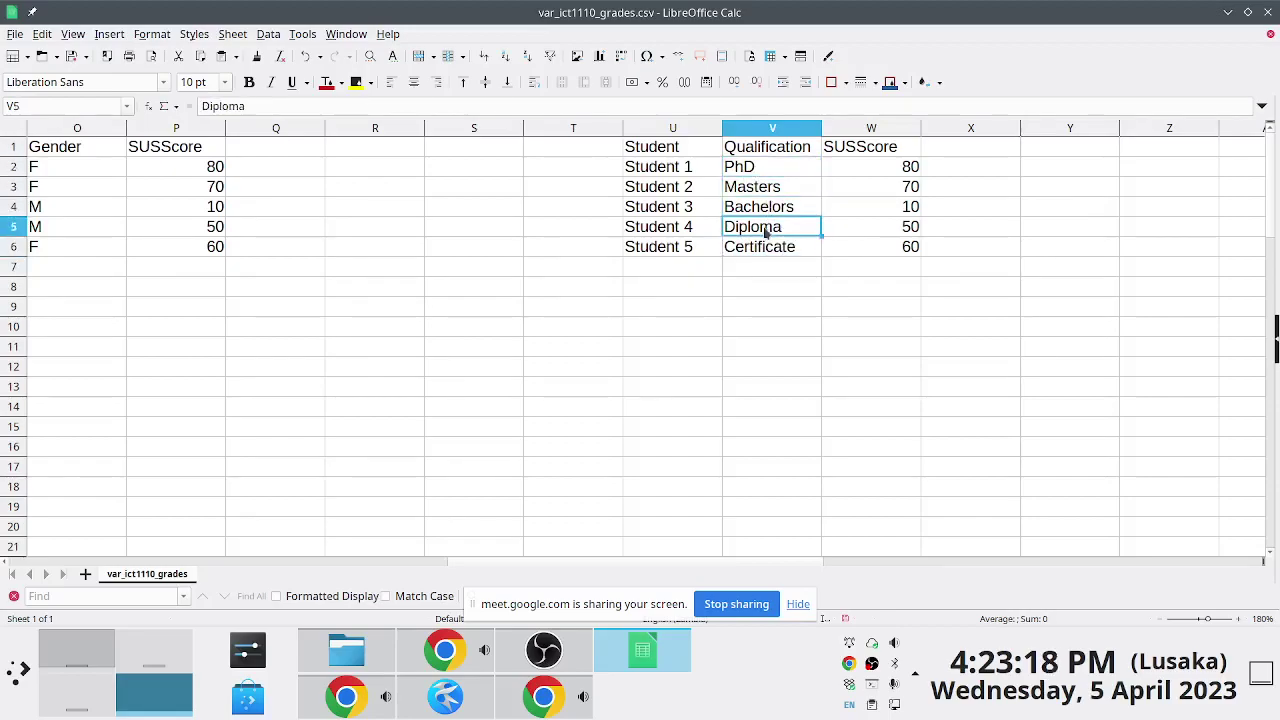
left_click(768, 248)
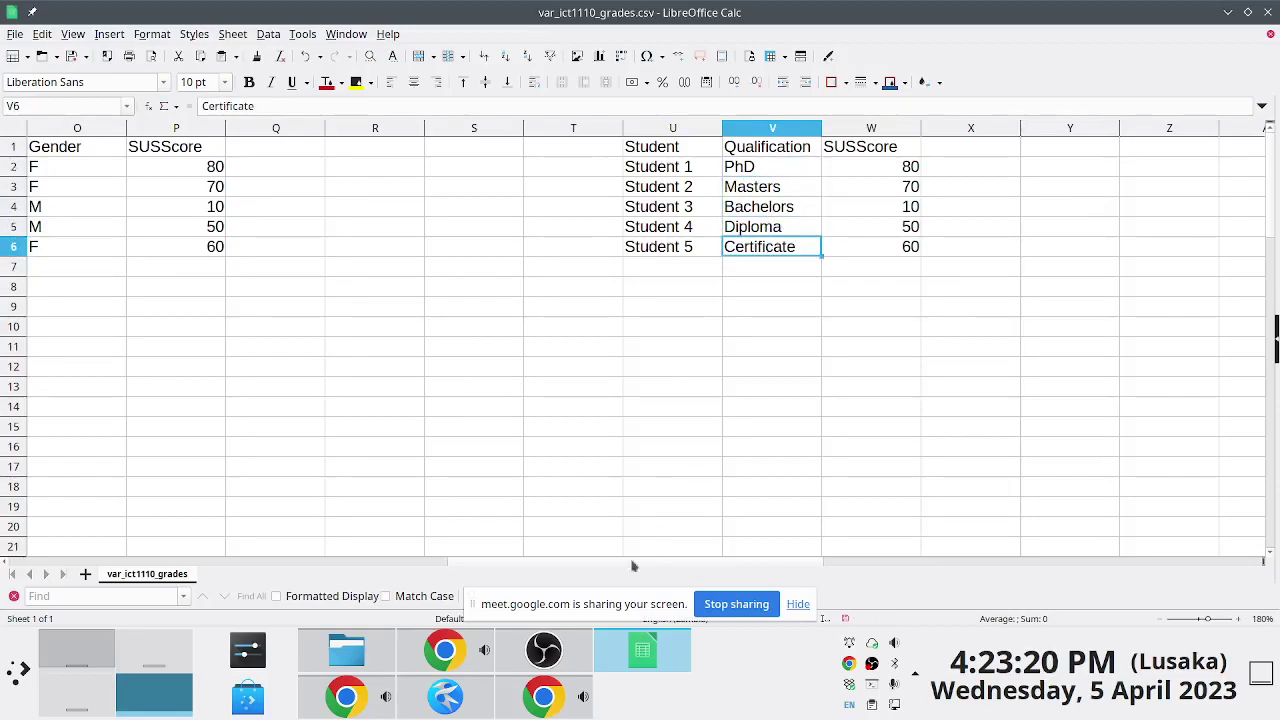
left_click(458, 658)
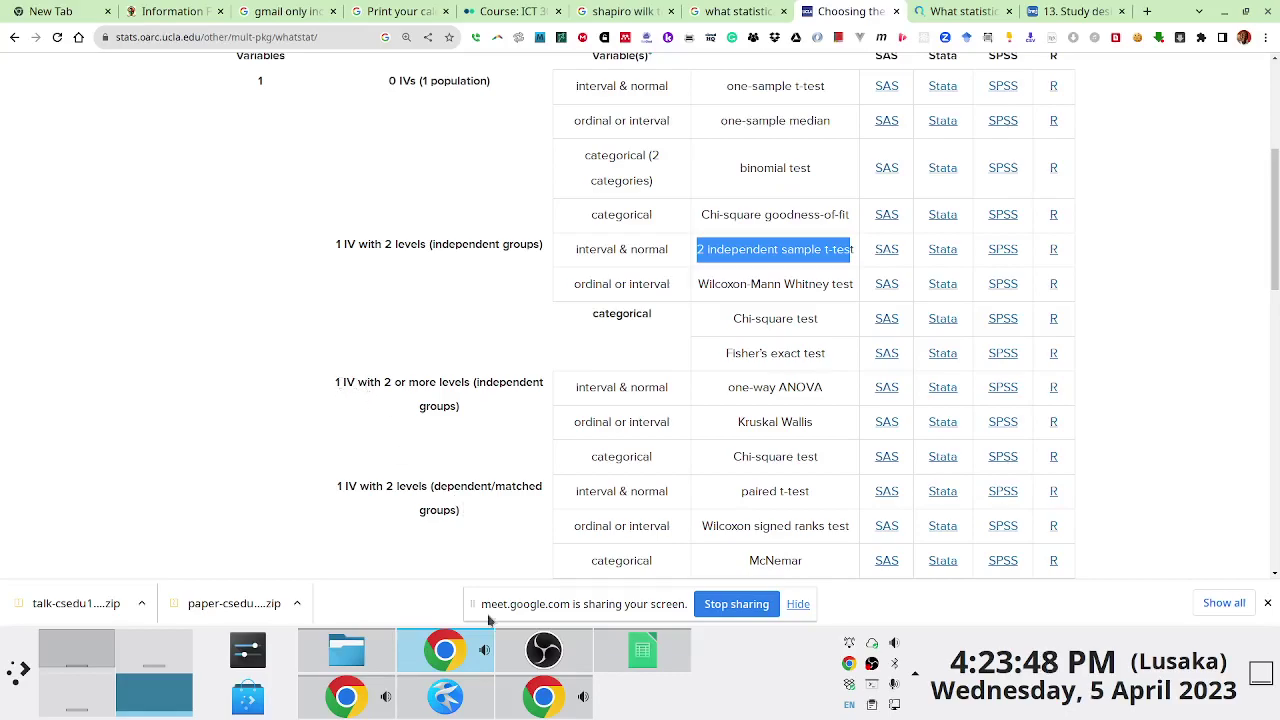
left_click(642, 650)
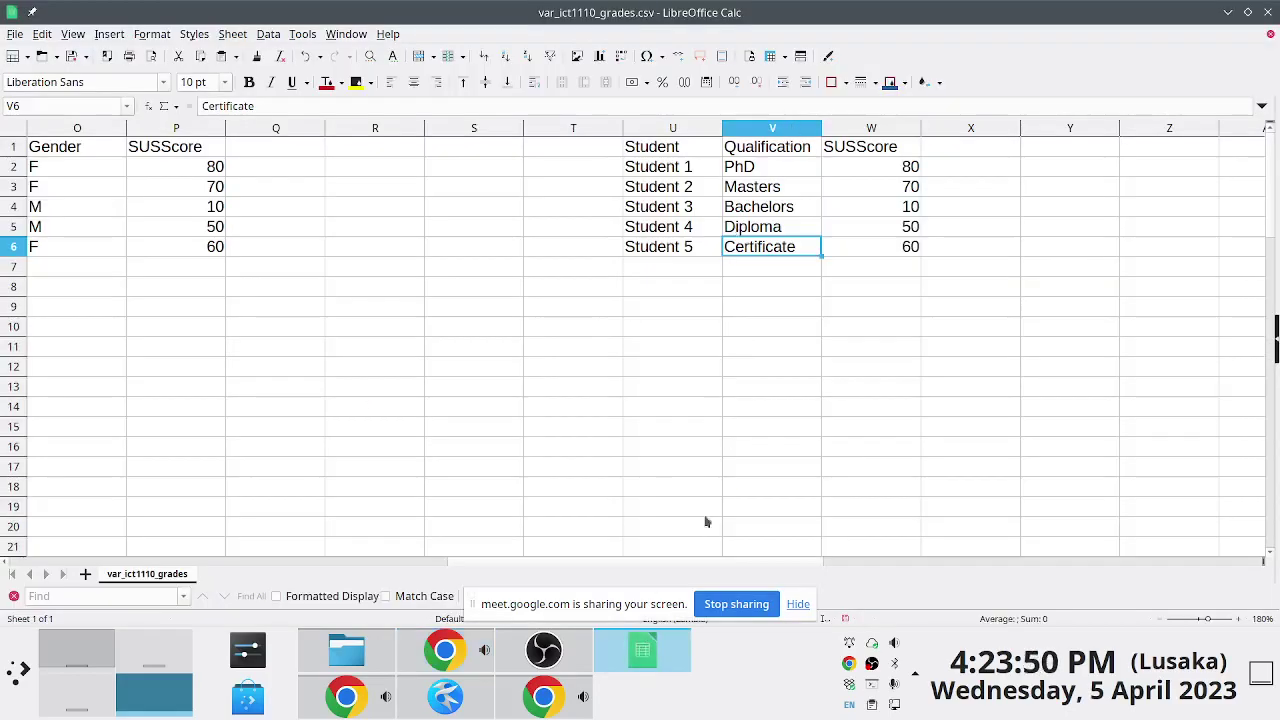
left_click(642, 645)
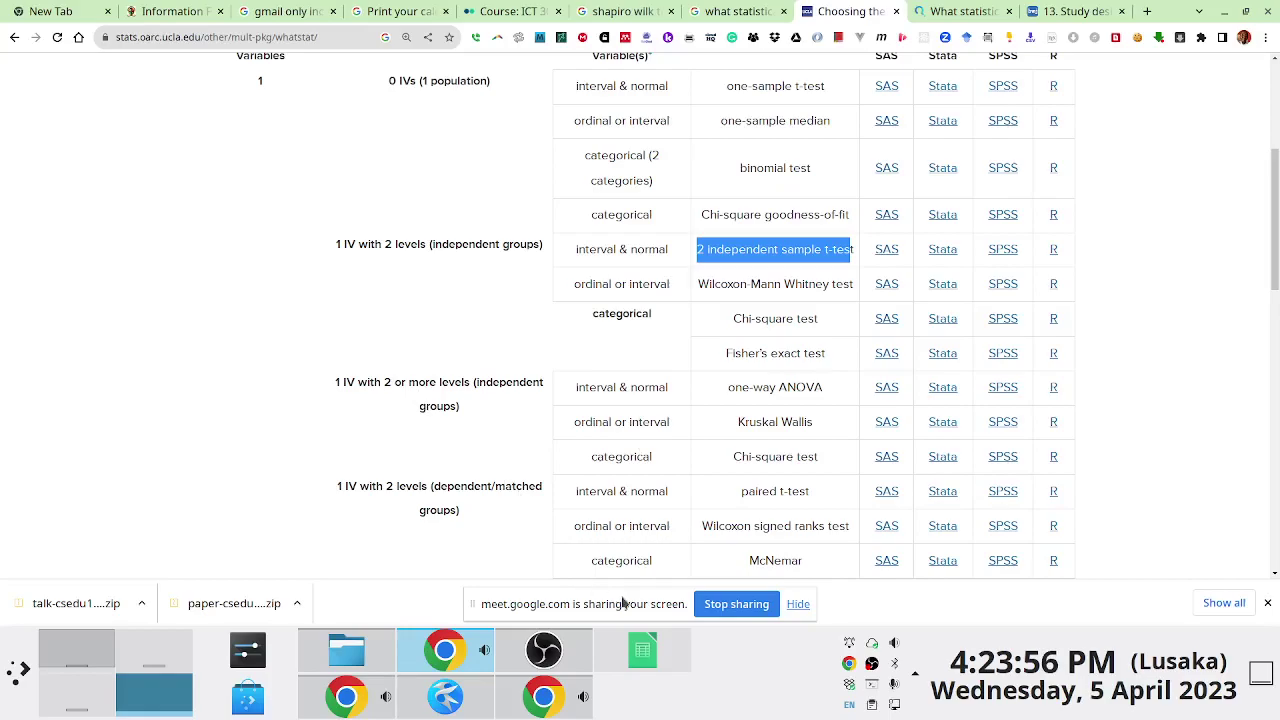
Select the Qualification and SUSScore values in Calc, examine the one-way ANOVA row for 2 or more levels in Chrome, and return to Calc
left_click(657, 650)
left_click_drag(740, 168, 757, 252)
left_click_drag(885, 172, 870, 290)
left_click(645, 650)
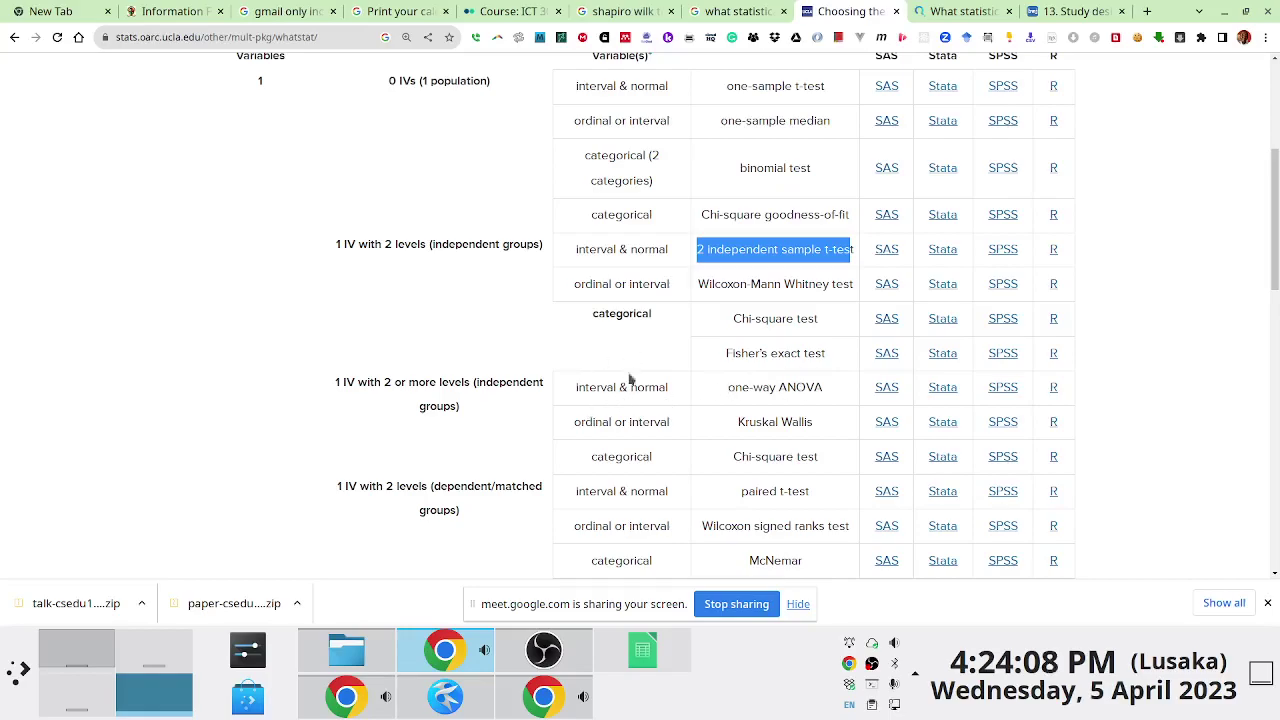
left_click(765, 402)
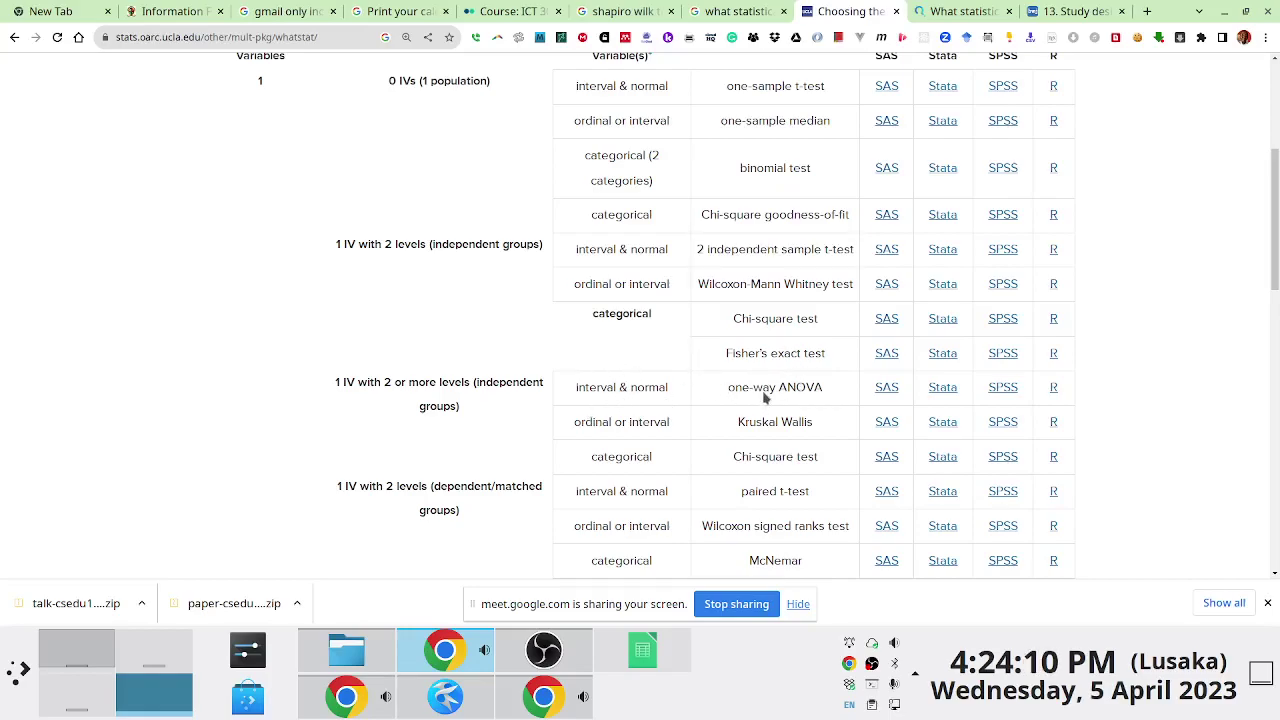
triple_click(764, 396)
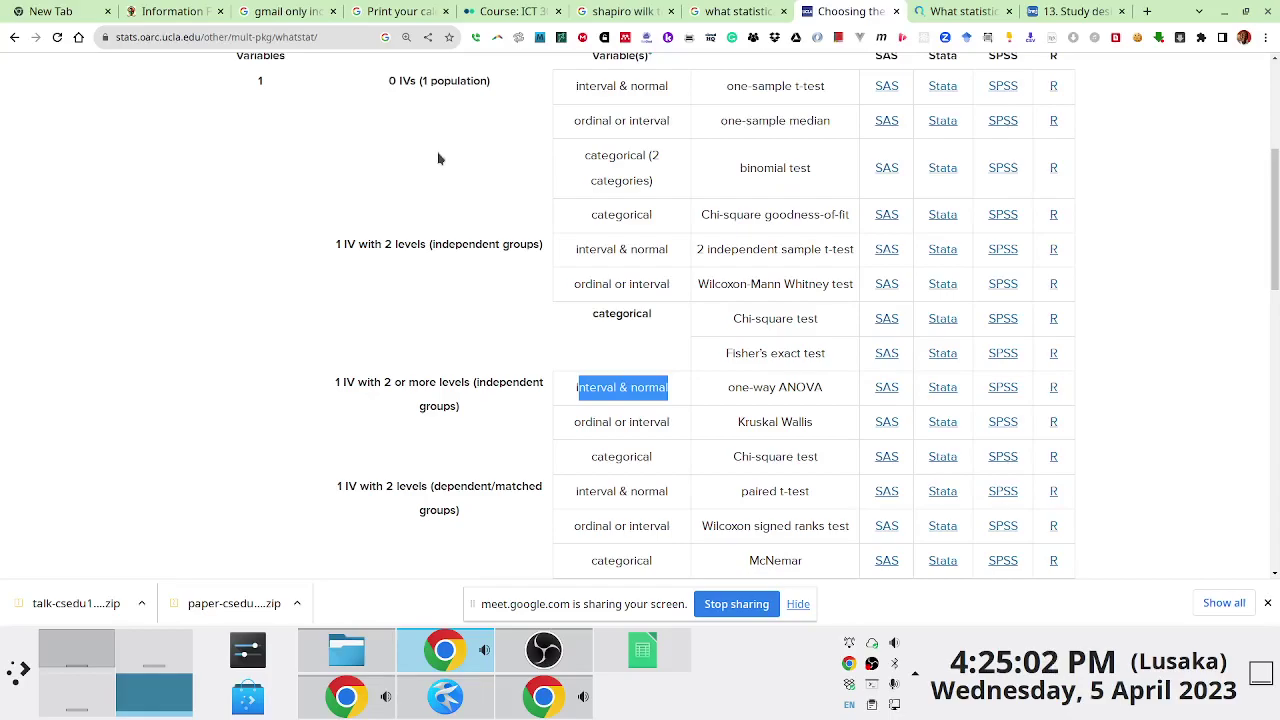
left_click(645, 649)
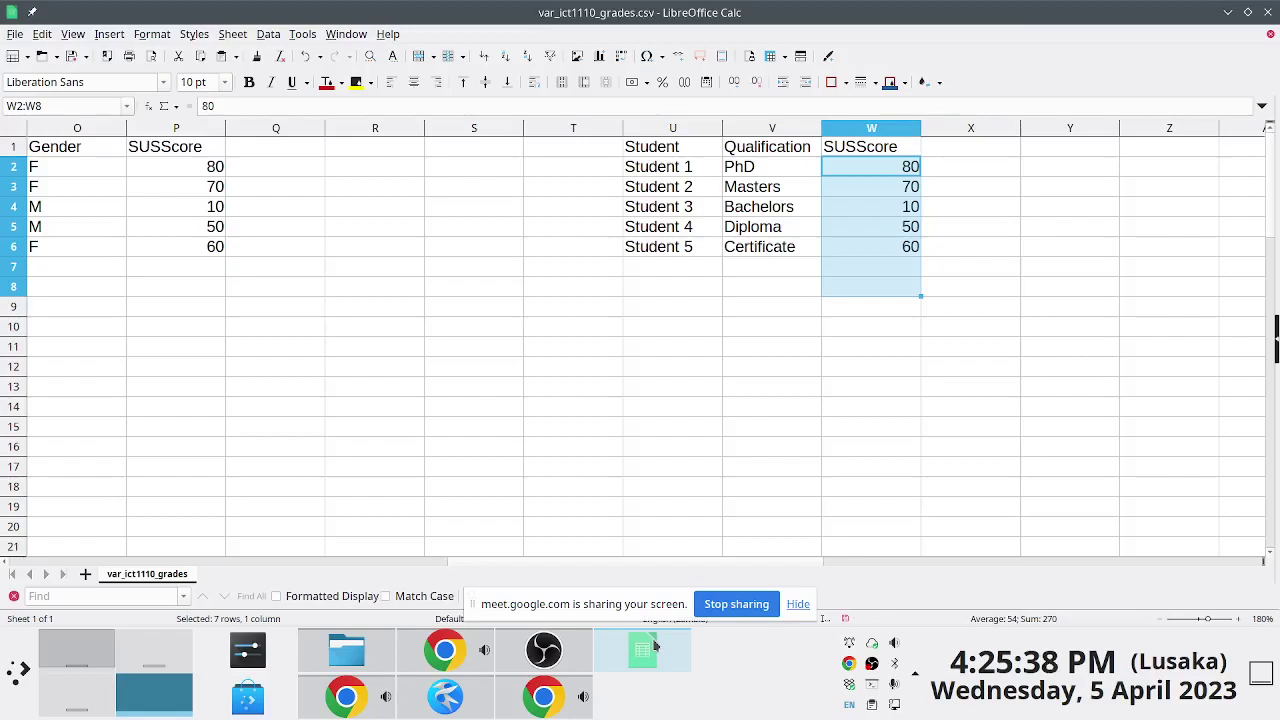
Clear the qualification entries in V2:V6 of the third table
left_click(757, 152)
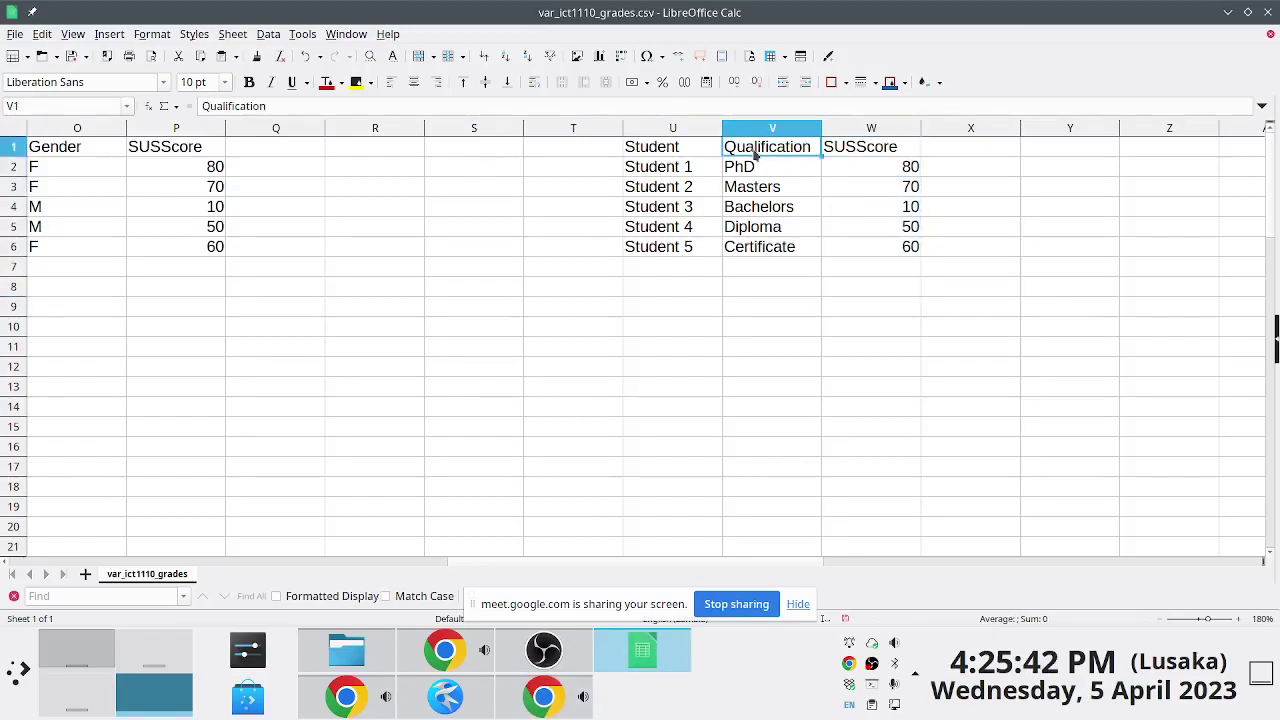
key("Down")
key("shift+Down")
key("shift+Down")
key("shift+Down")
key("shift+Down")
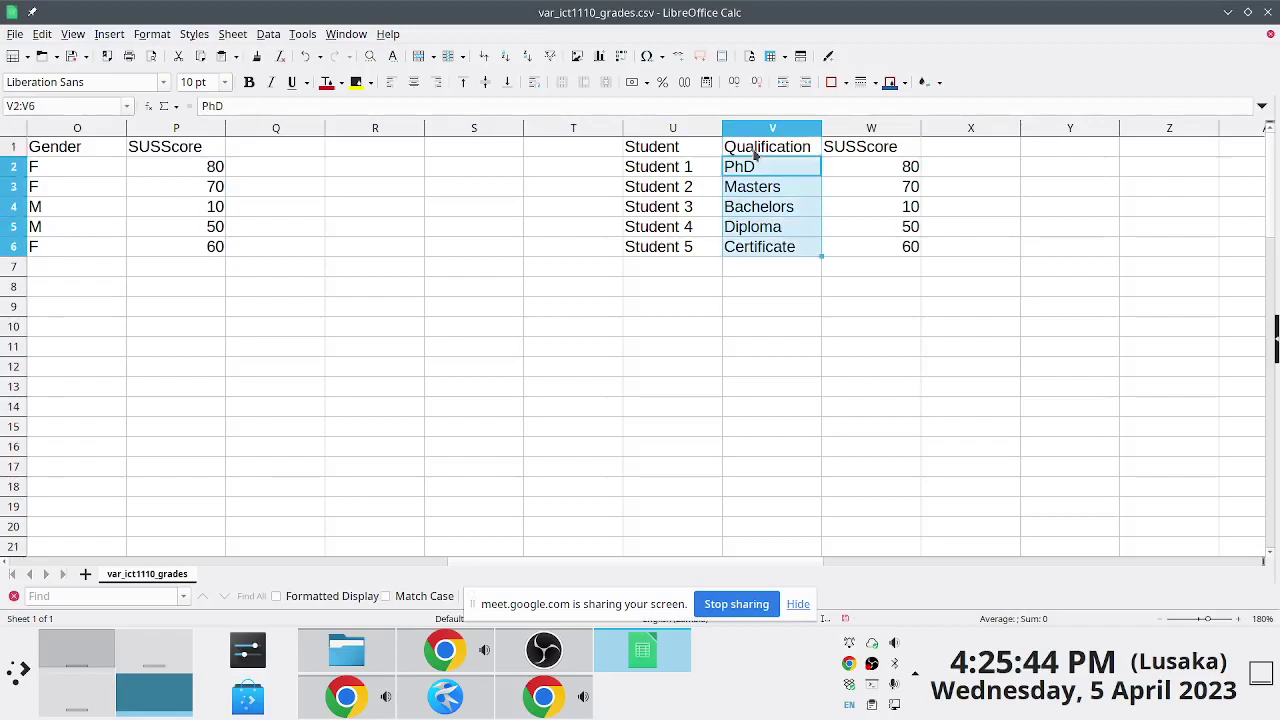
key("Delete")
Insert a column before the Qualification column and head it Gender in V1
right_click(772, 133)
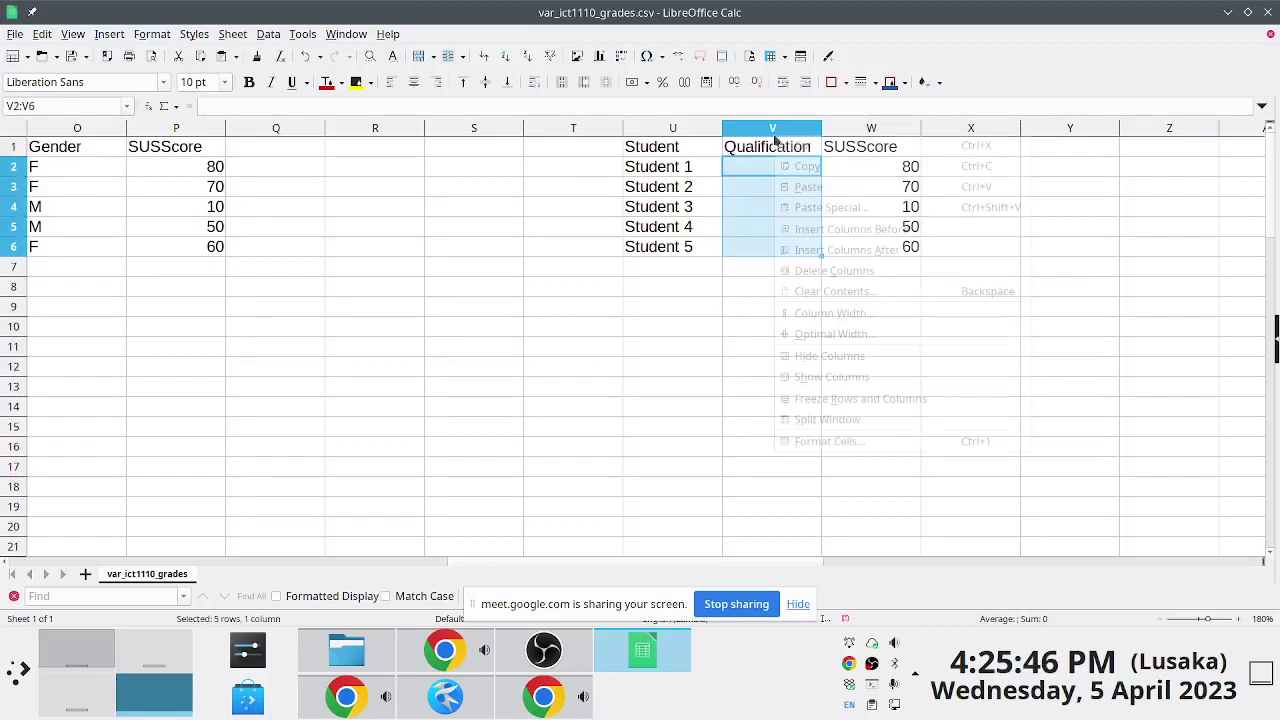
left_click(850, 229)
left_click(777, 148)
type("Gender")
key("Return")
Replace the Qualification heading in W1 with YearStudy
key("Up")
key("Right")
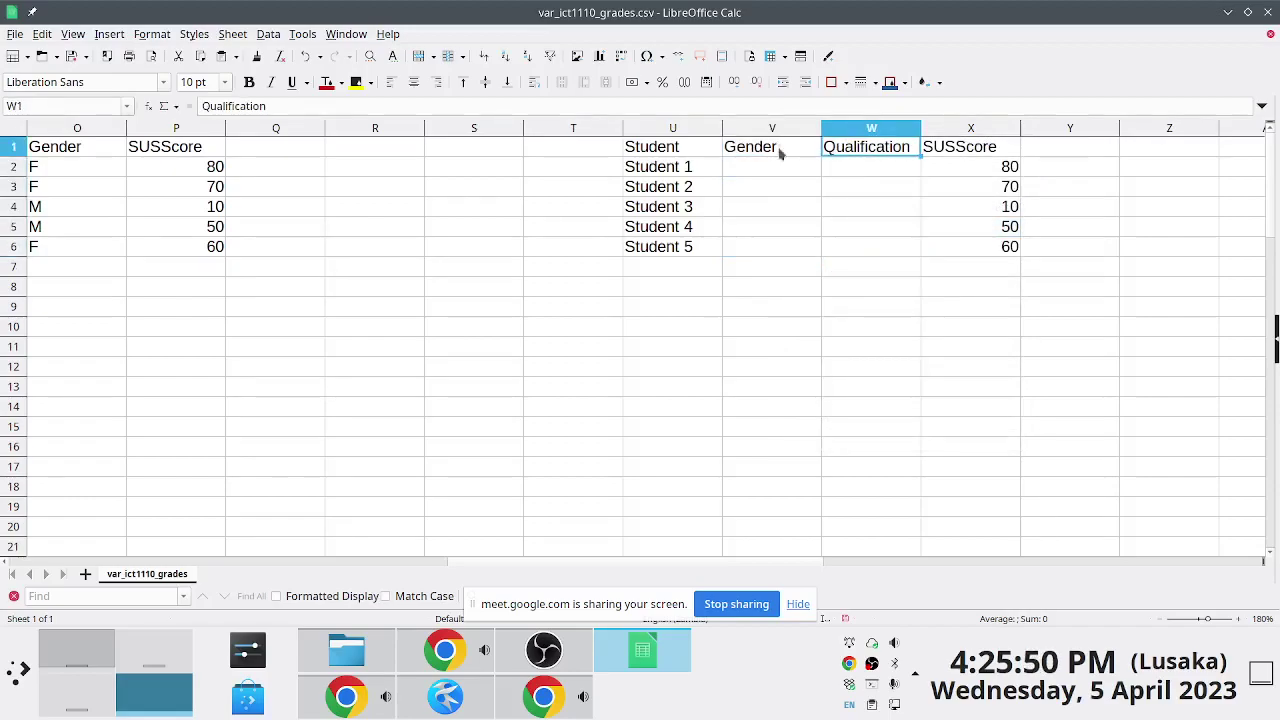
type("YearStude")
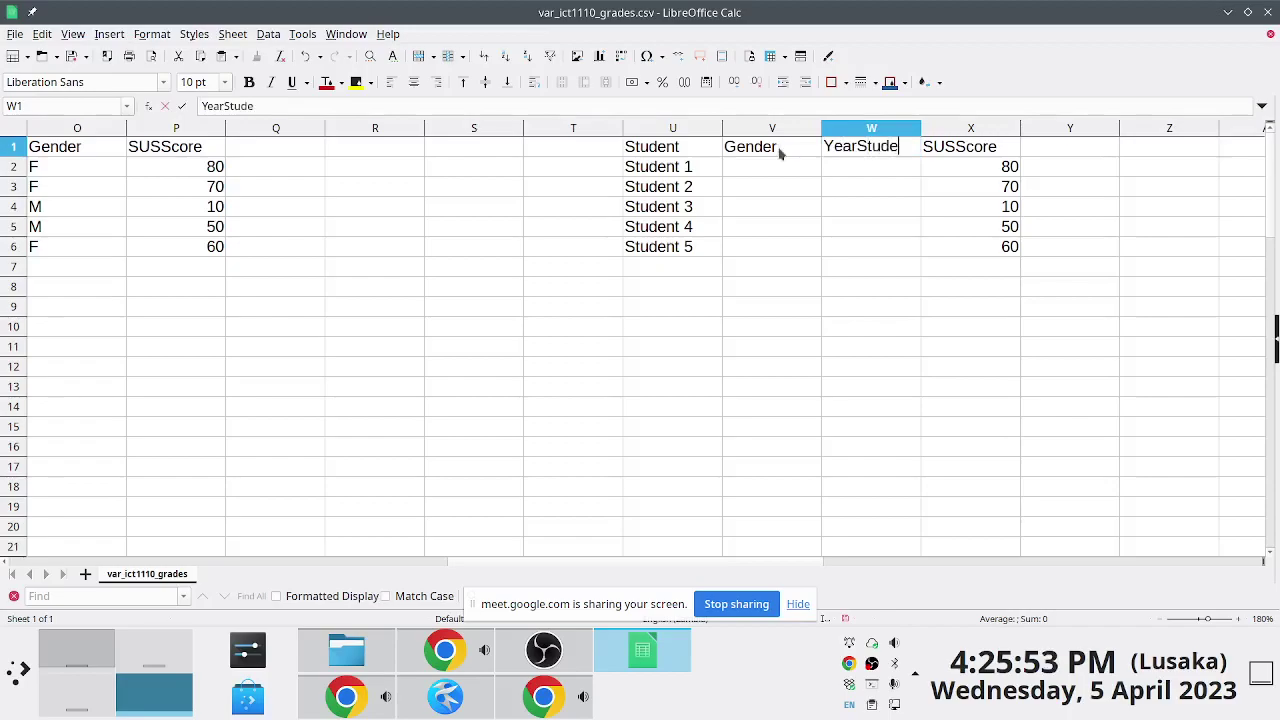
key("BackSpace")
type("y")
key("Return")
Insert a column before the third table's SUSScore column and head it School in X1
right_click(952, 130)
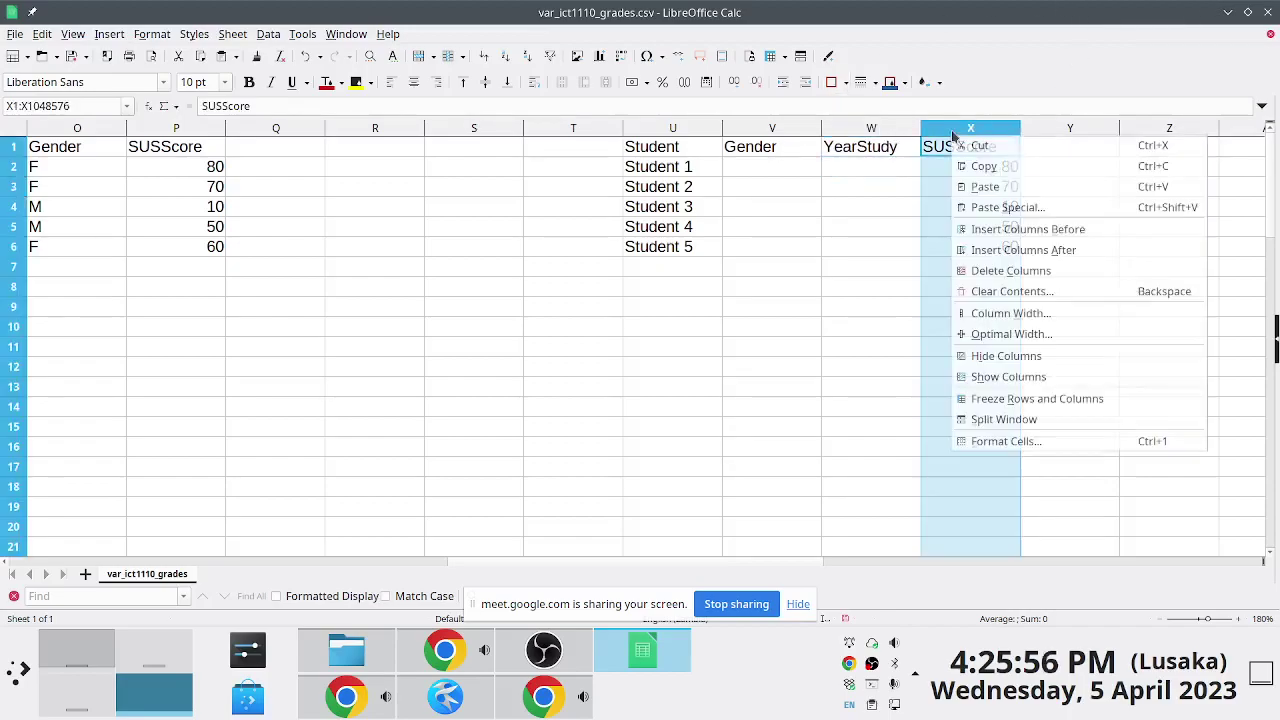
left_click(1010, 229)
left_click(976, 152)
type("School")
key("Return")
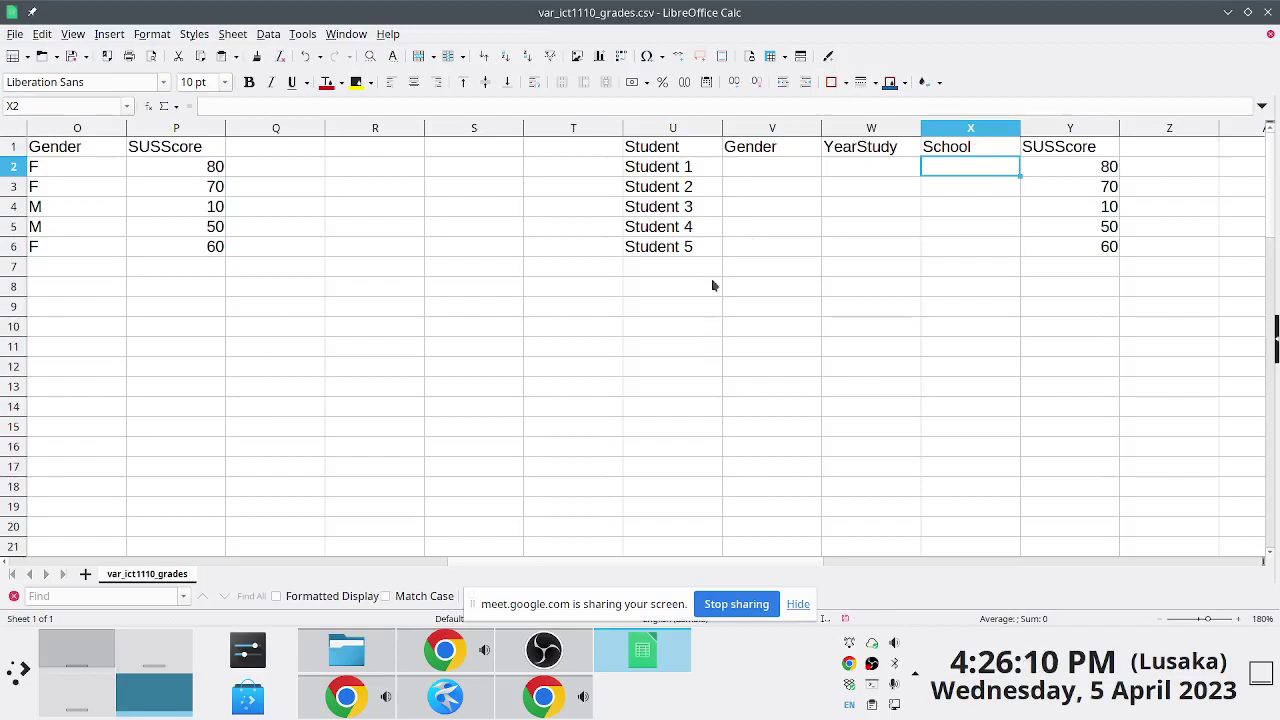
Go through the Student column and the Gender, YearStudy and School columns of the third table
left_click(663, 153)
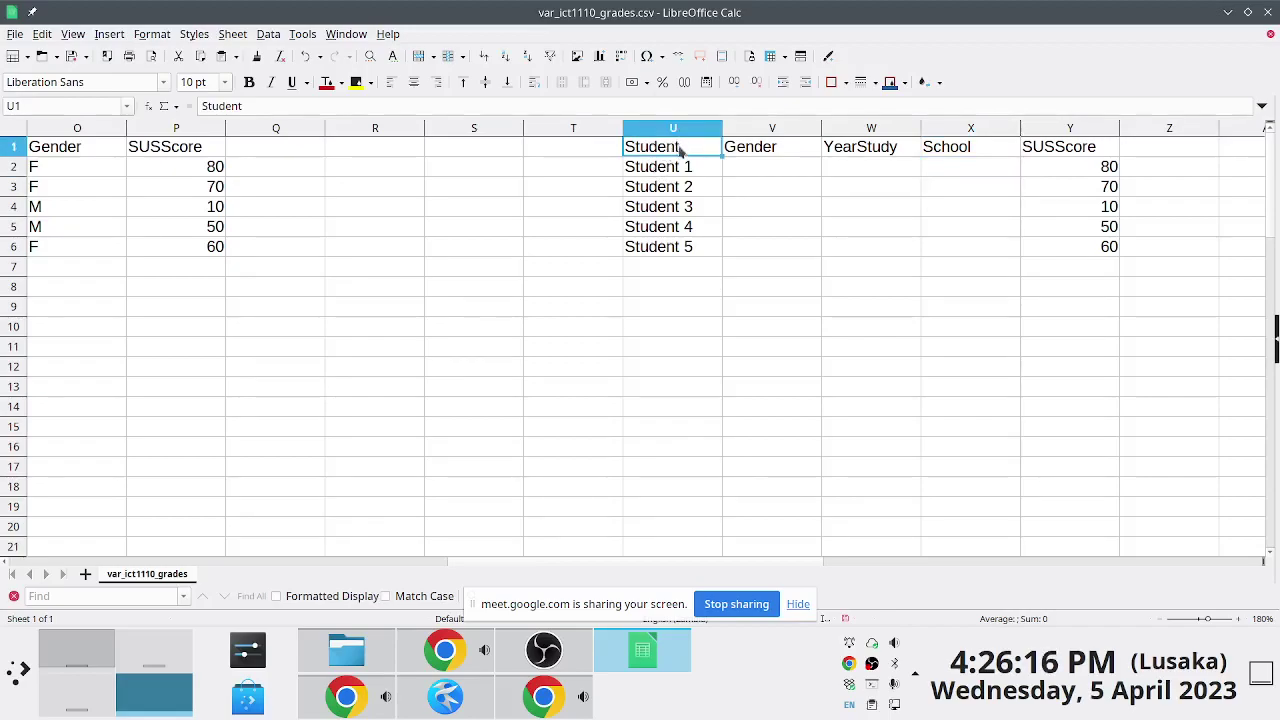
left_click(677, 129)
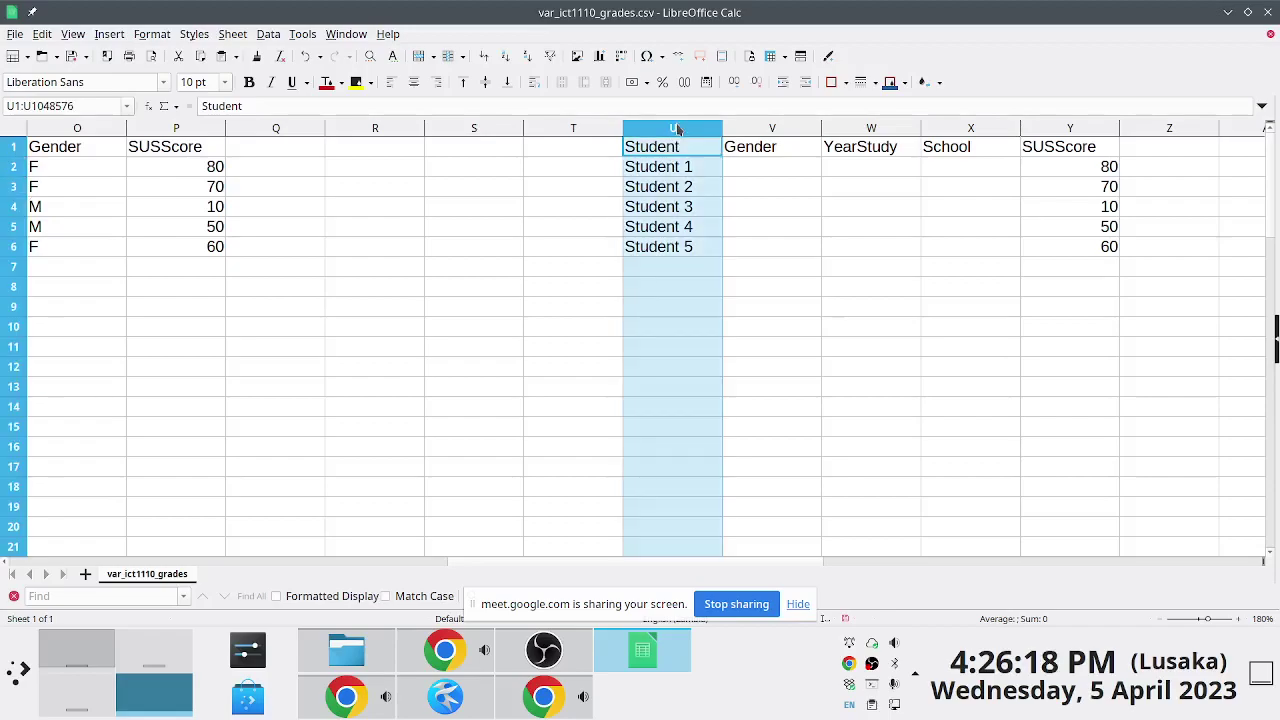
left_click_drag(772, 130, 940, 105)
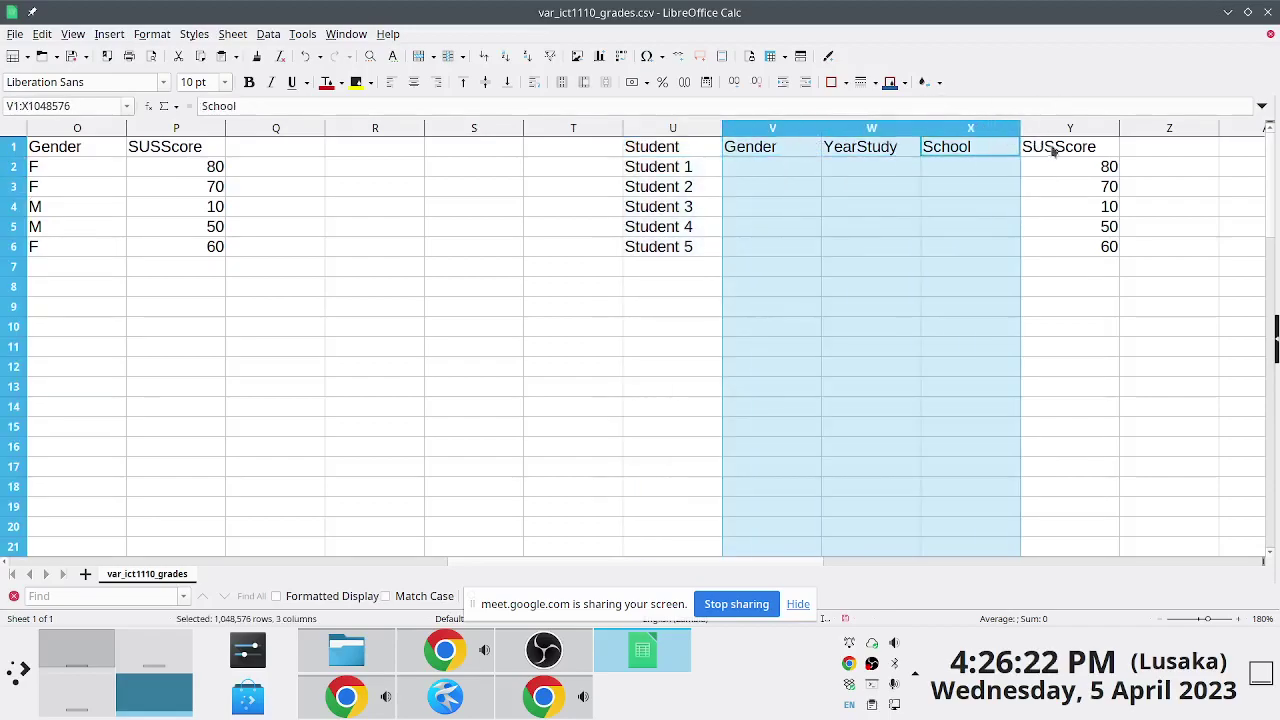
left_click(632, 190)
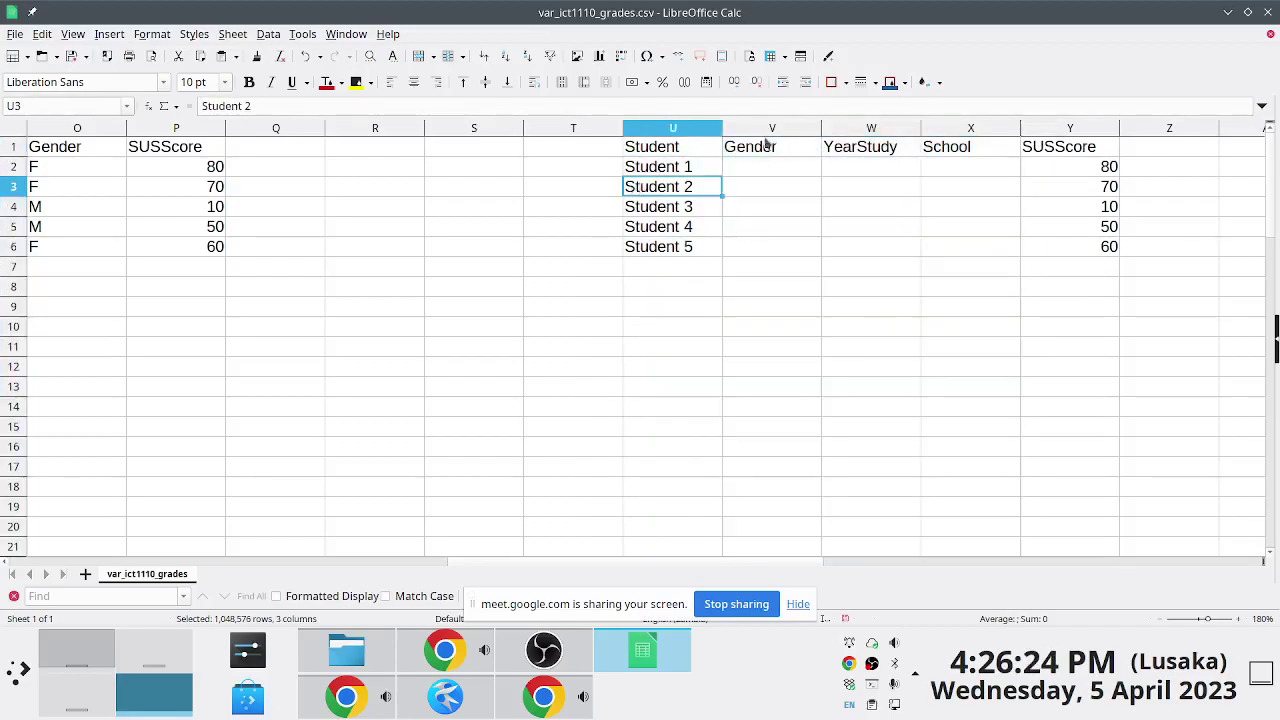
left_click(741, 130)
left_click(752, 149)
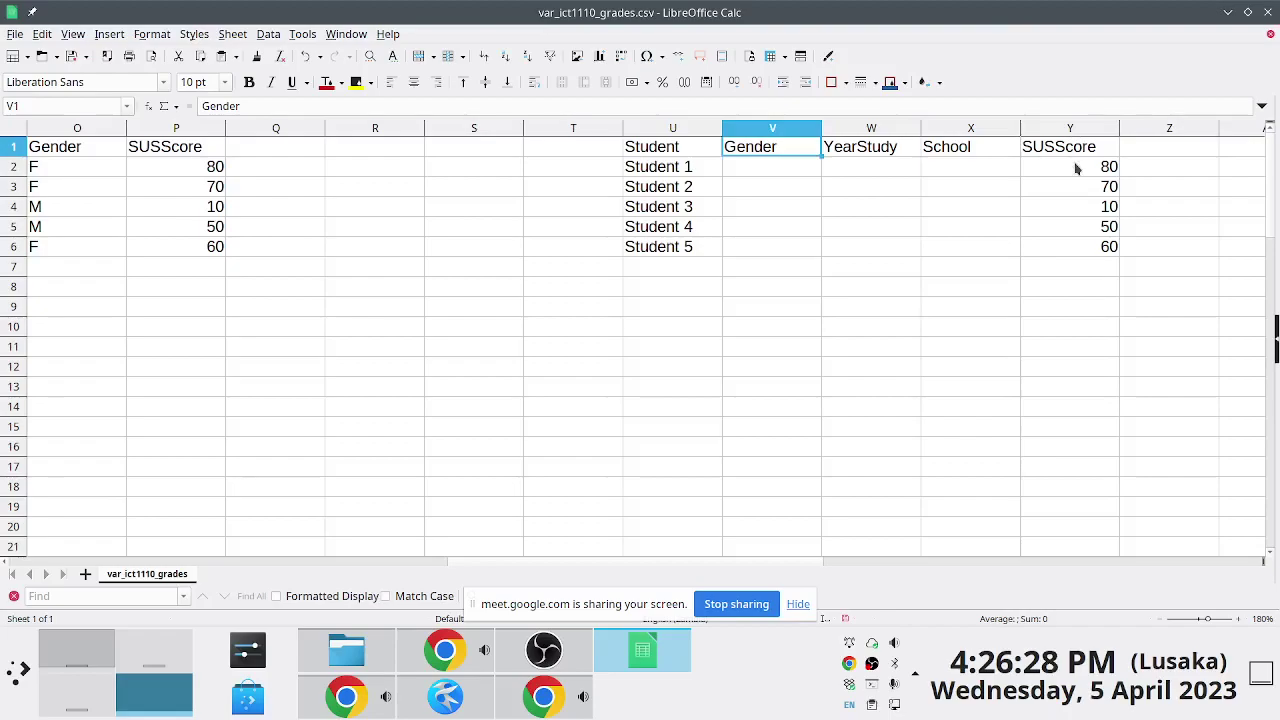
left_click(860, 152)
left_click(966, 148)
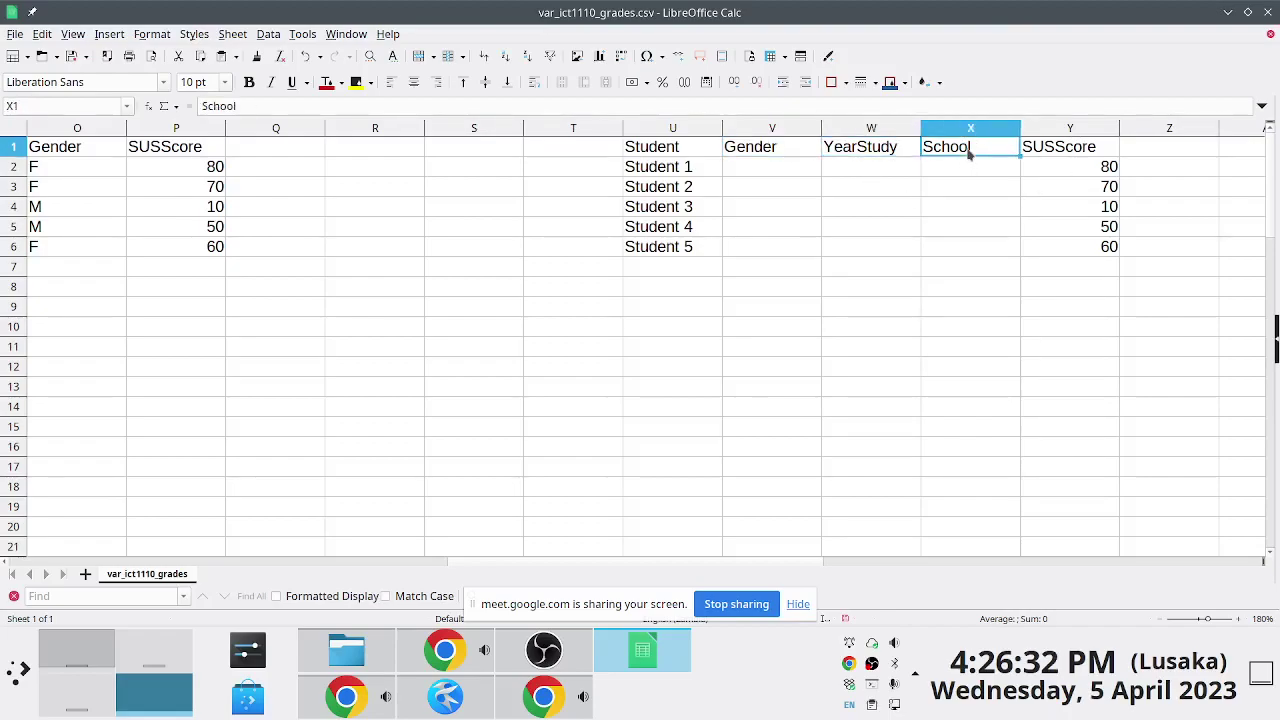
Step through the cells below the YearStudy heading from W2 to W7
left_click(848, 170)
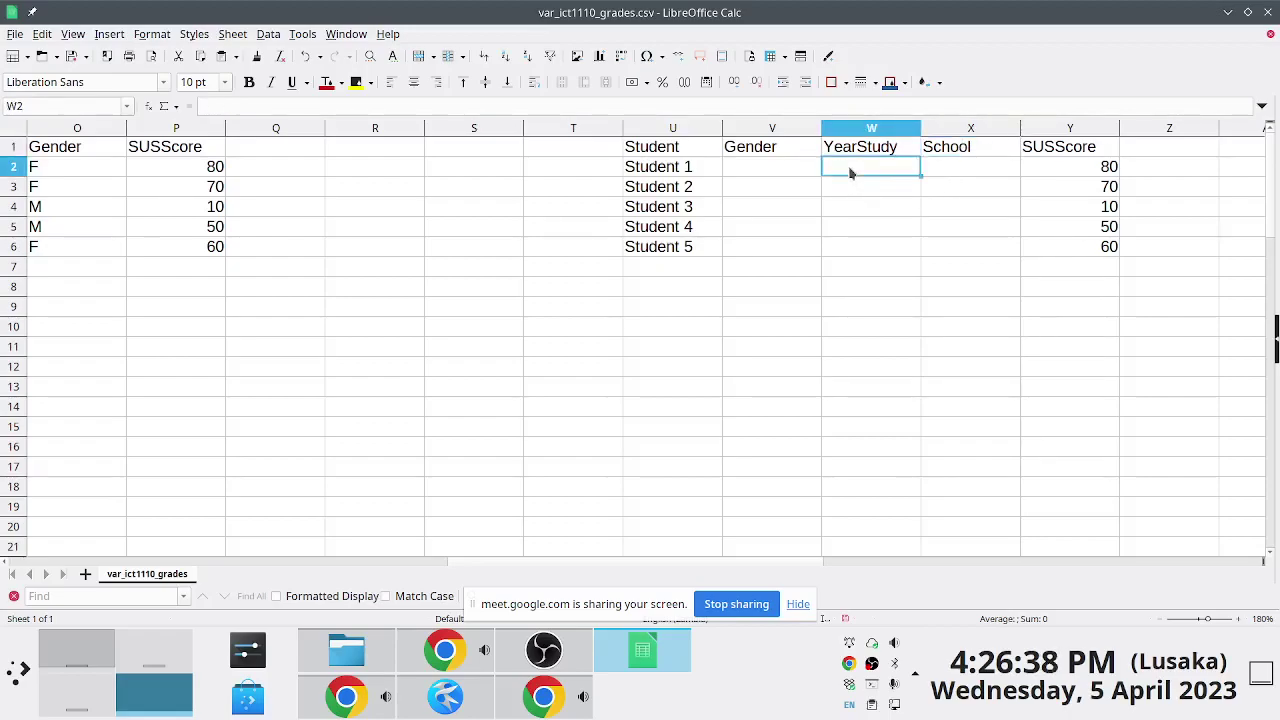
key("Down")
key("Down")
key("Down")
key("Down")
key("Down")
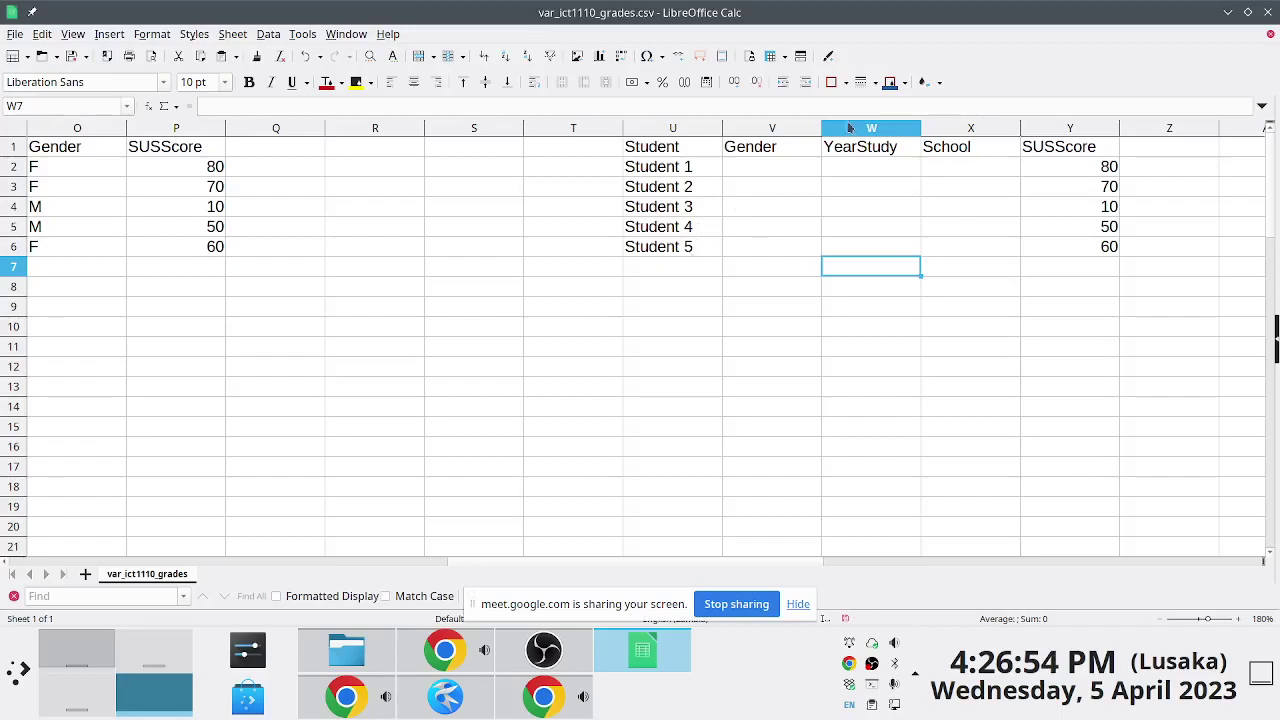
Review columns V to Y one by one, examine the 2 or more IVs entry of the UCLA table in Chrome, and return to Calc
left_click(762, 130)
left_click(828, 129)
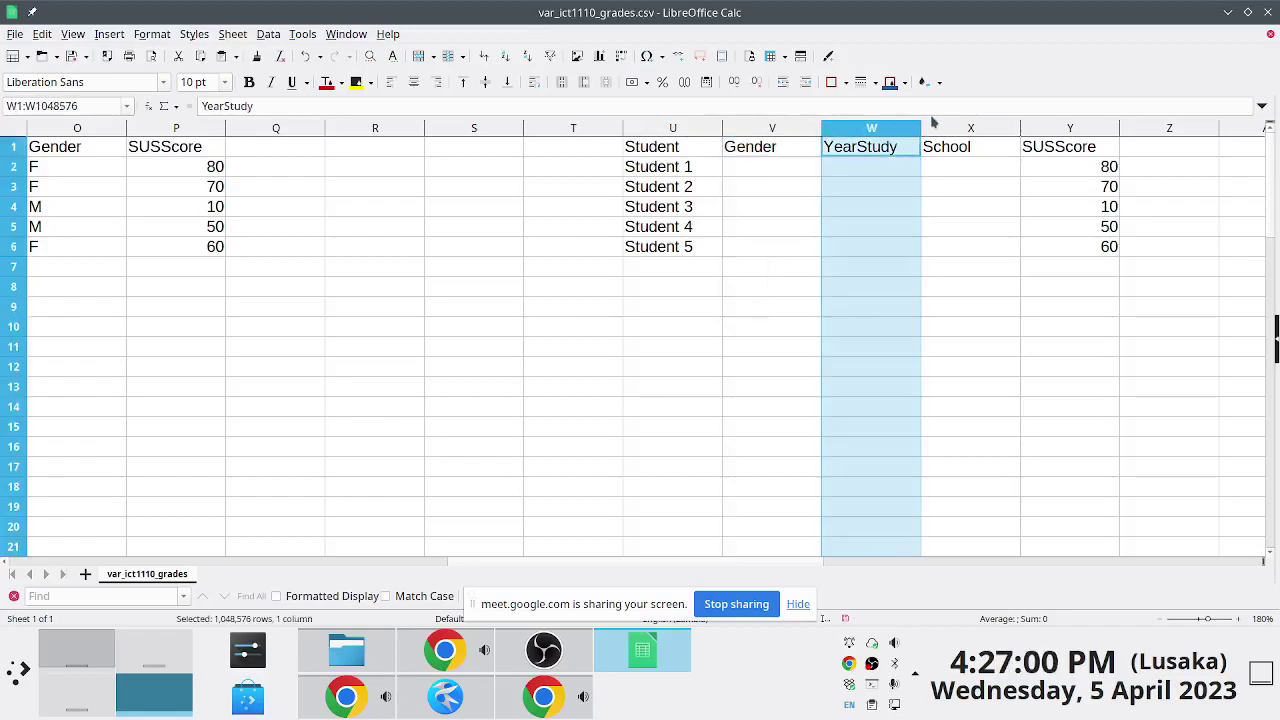
left_click(955, 133)
left_click(1046, 136)
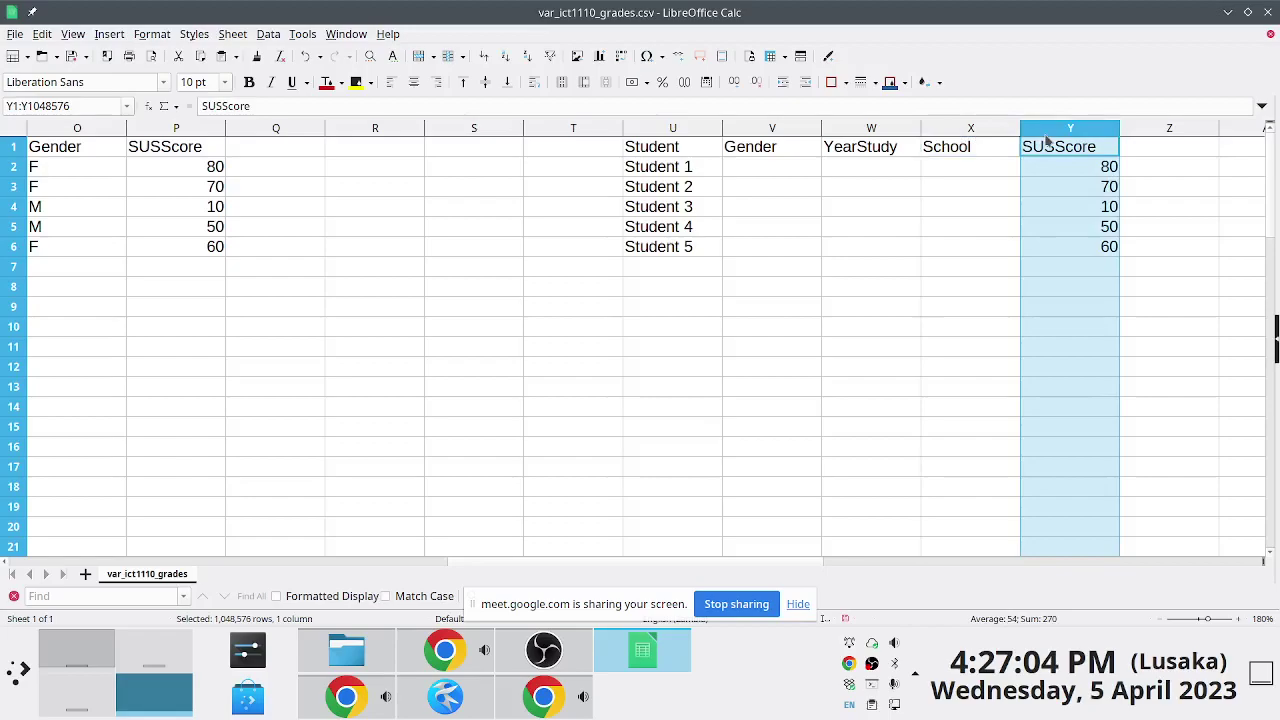
left_click(448, 668)
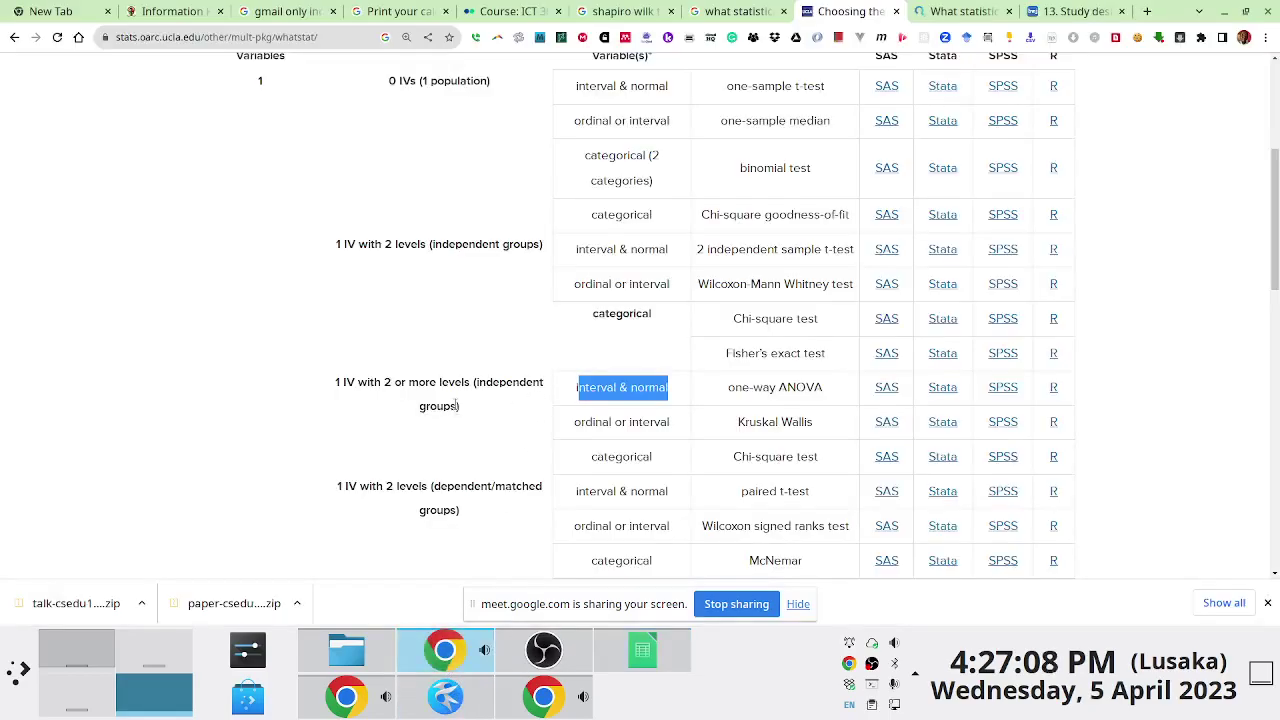
scroll(452, 406, "down", 6)
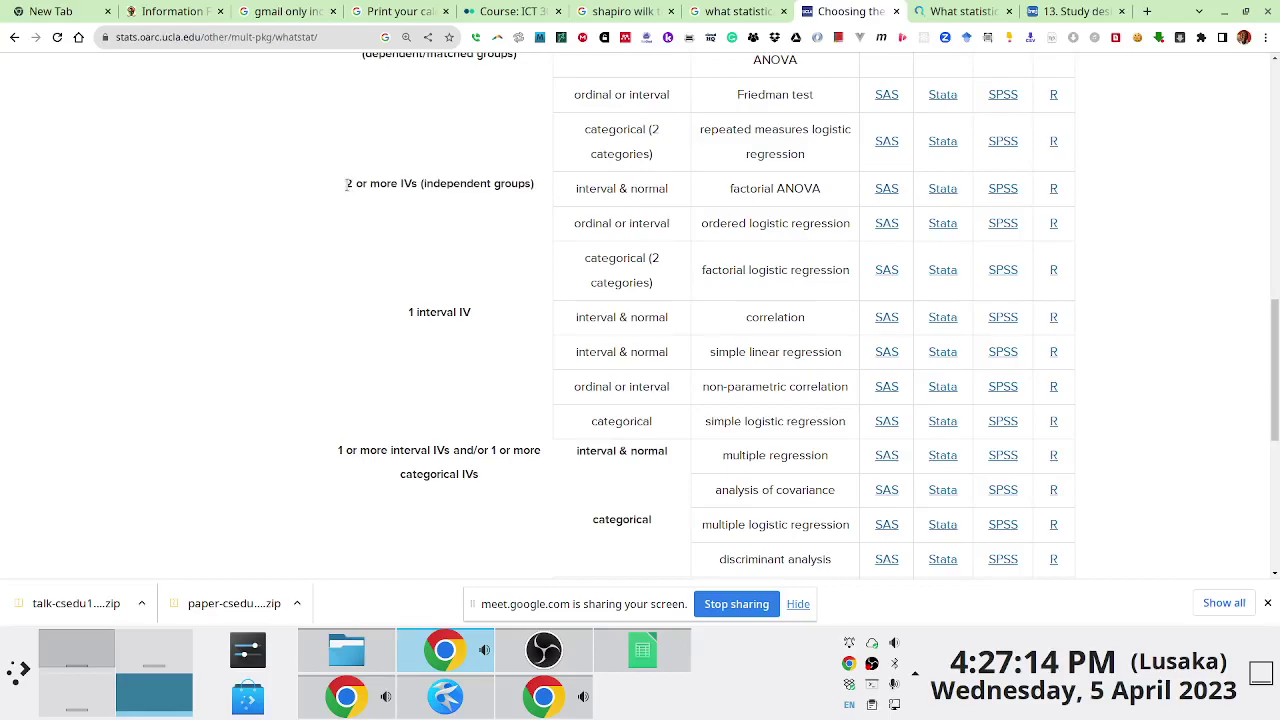
left_click_drag(347, 184, 418, 196)
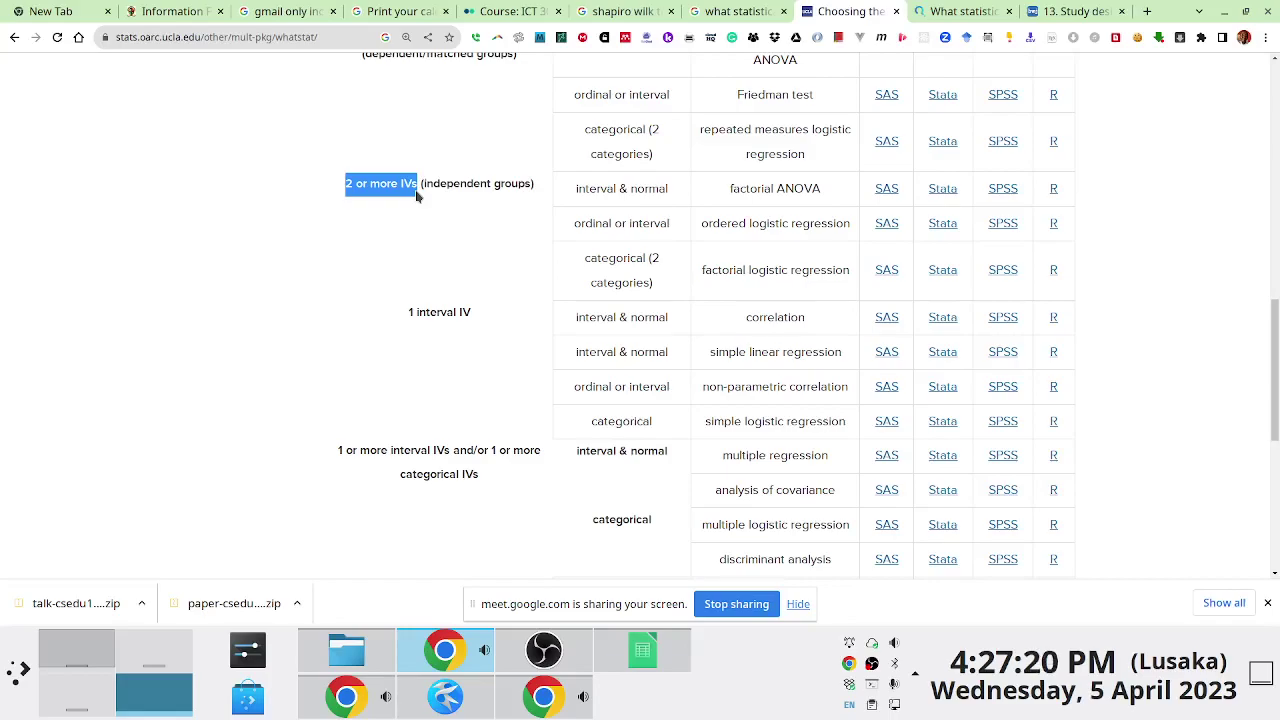
key("alt+Tab")
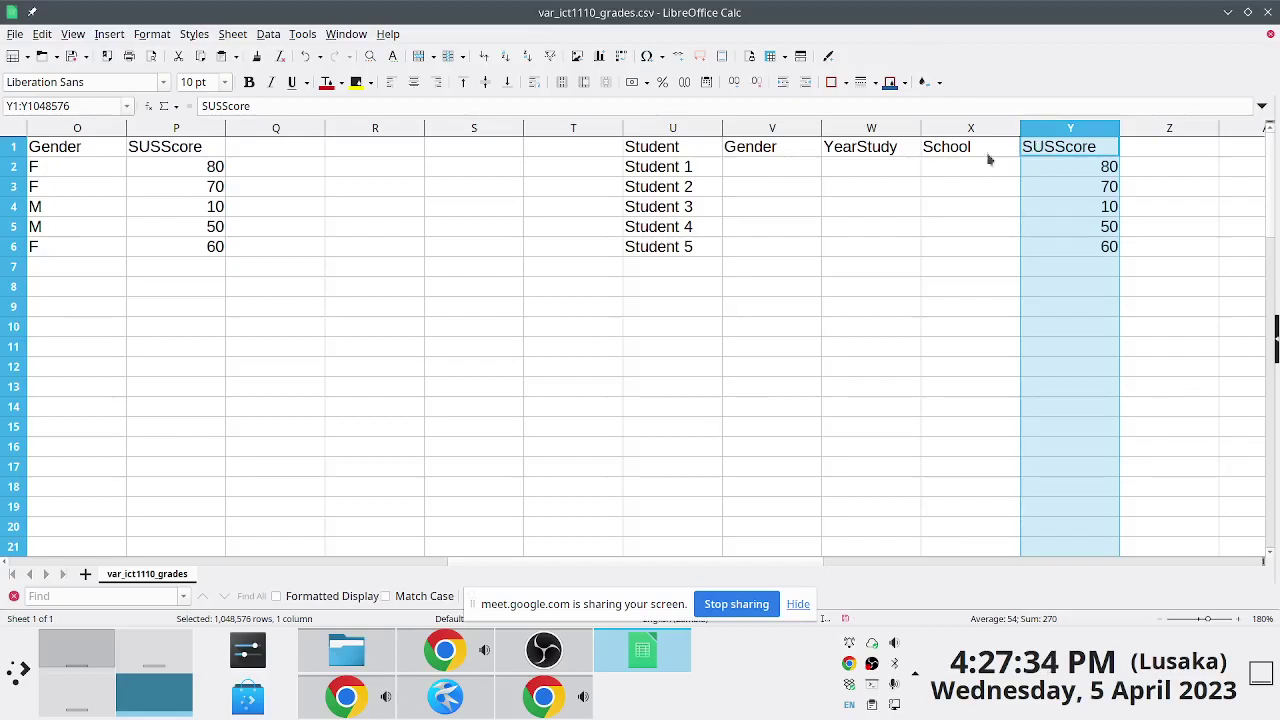
Review the Gender, YearStudy and School independent variables individually and together, selecting V1:X6 and the full columns V to X
left_click(752, 150)
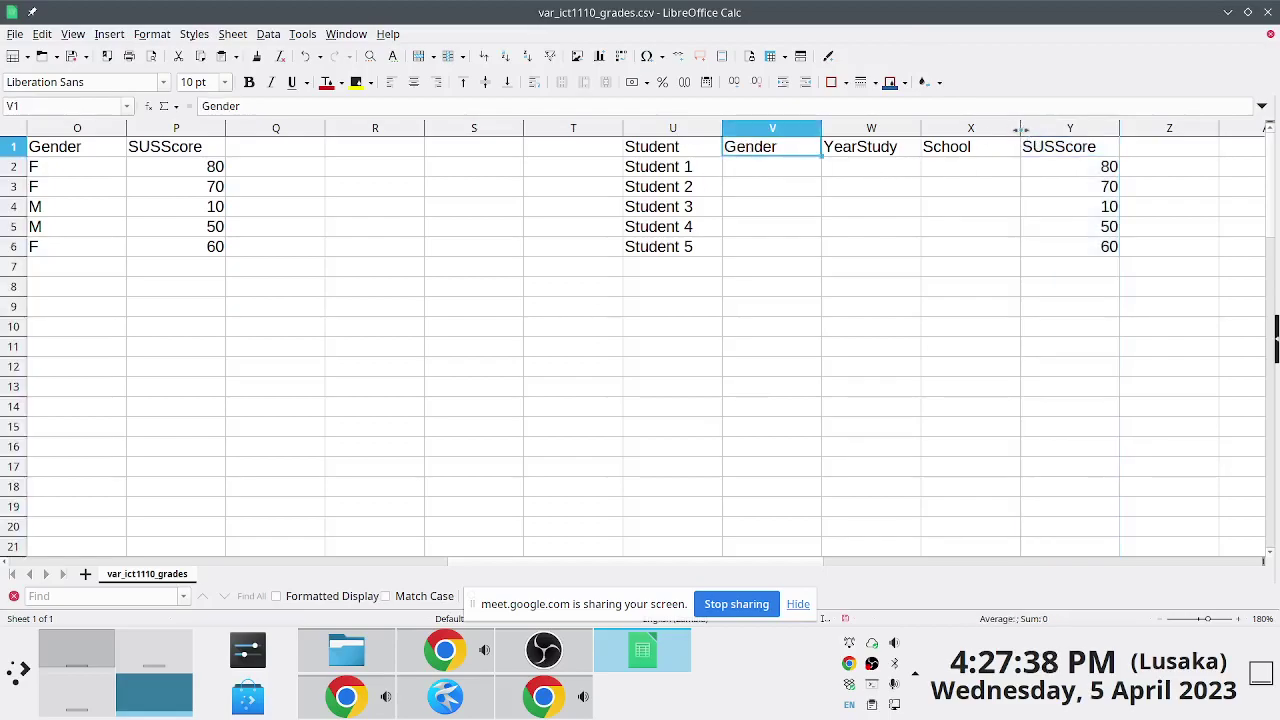
left_click(871, 150)
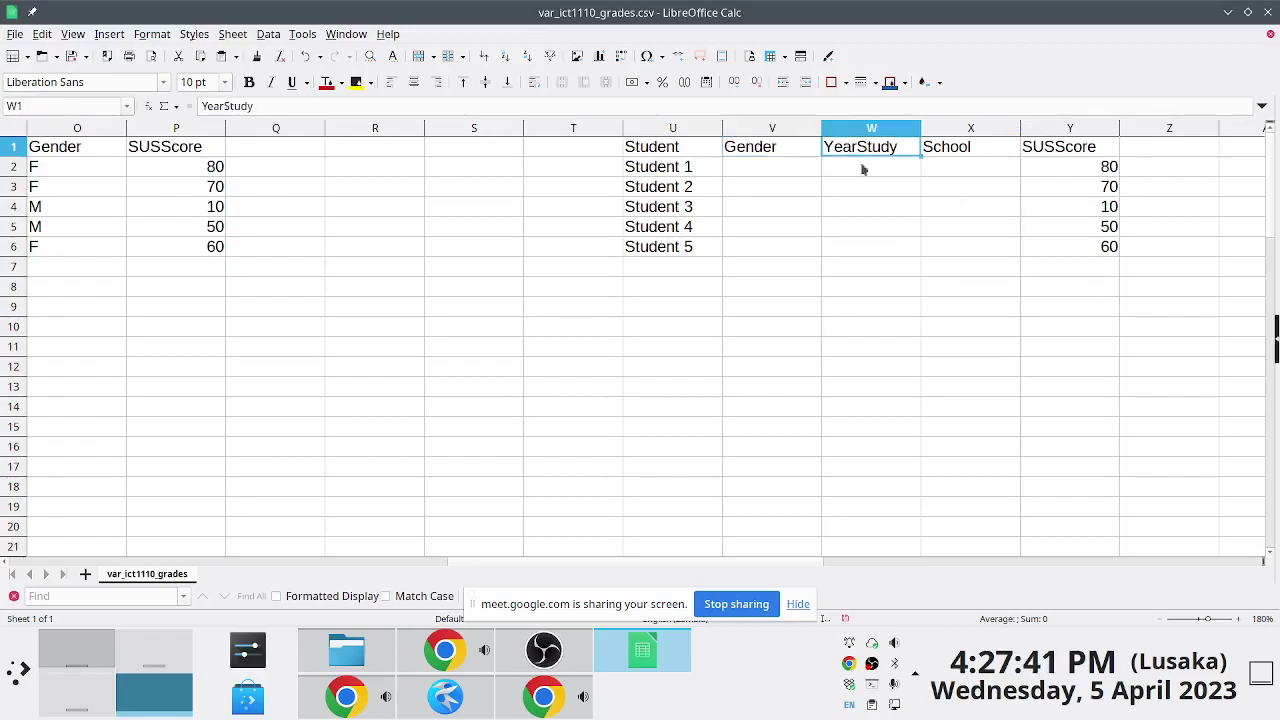
left_click(953, 148)
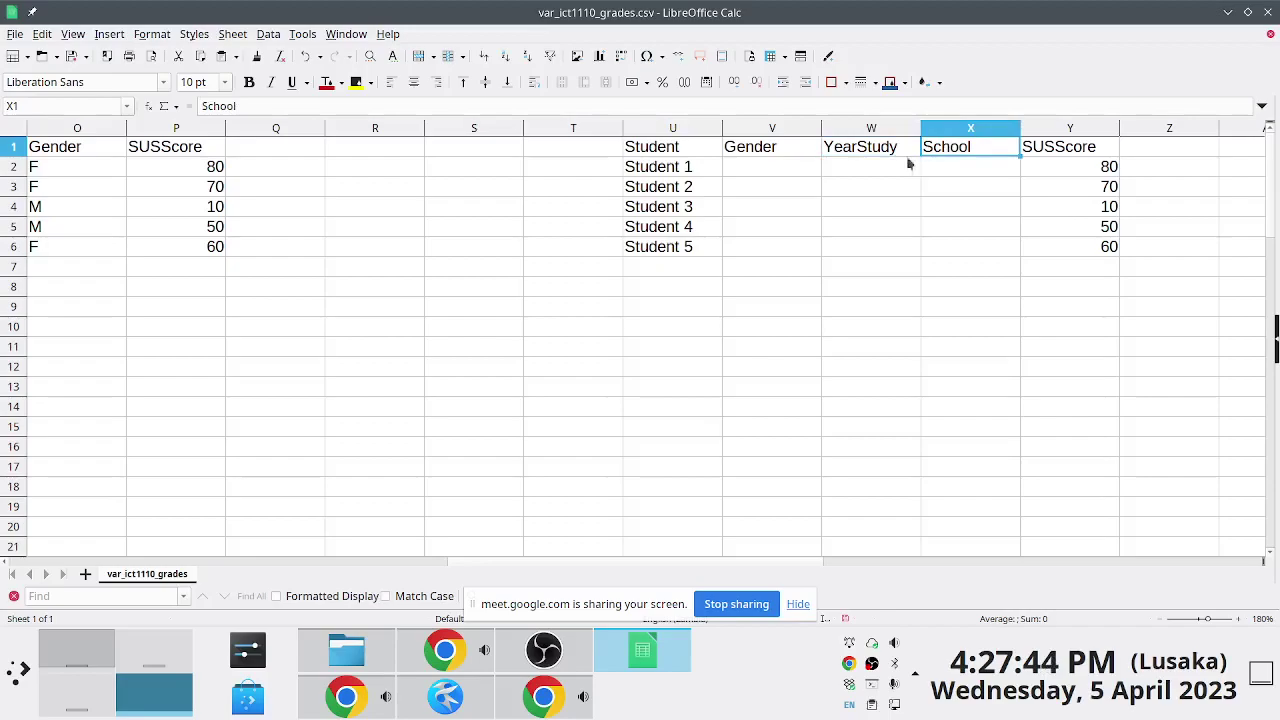
left_click(769, 128)
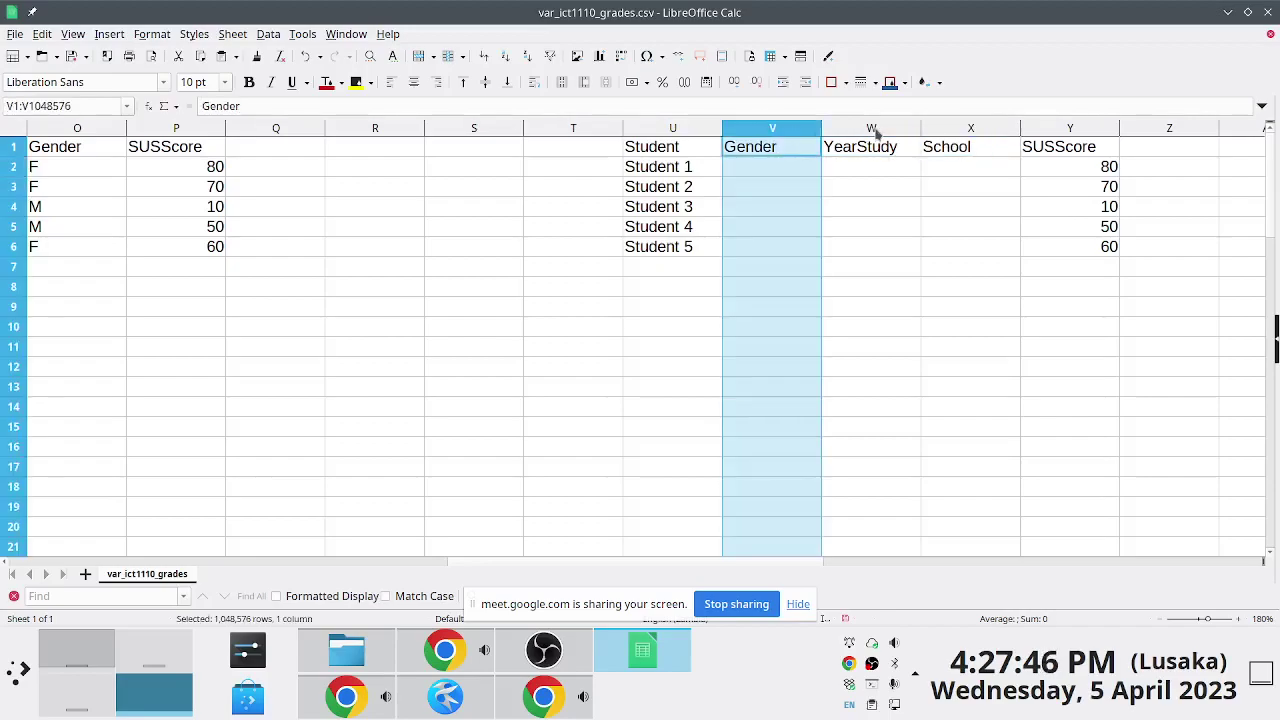
left_click(871, 128)
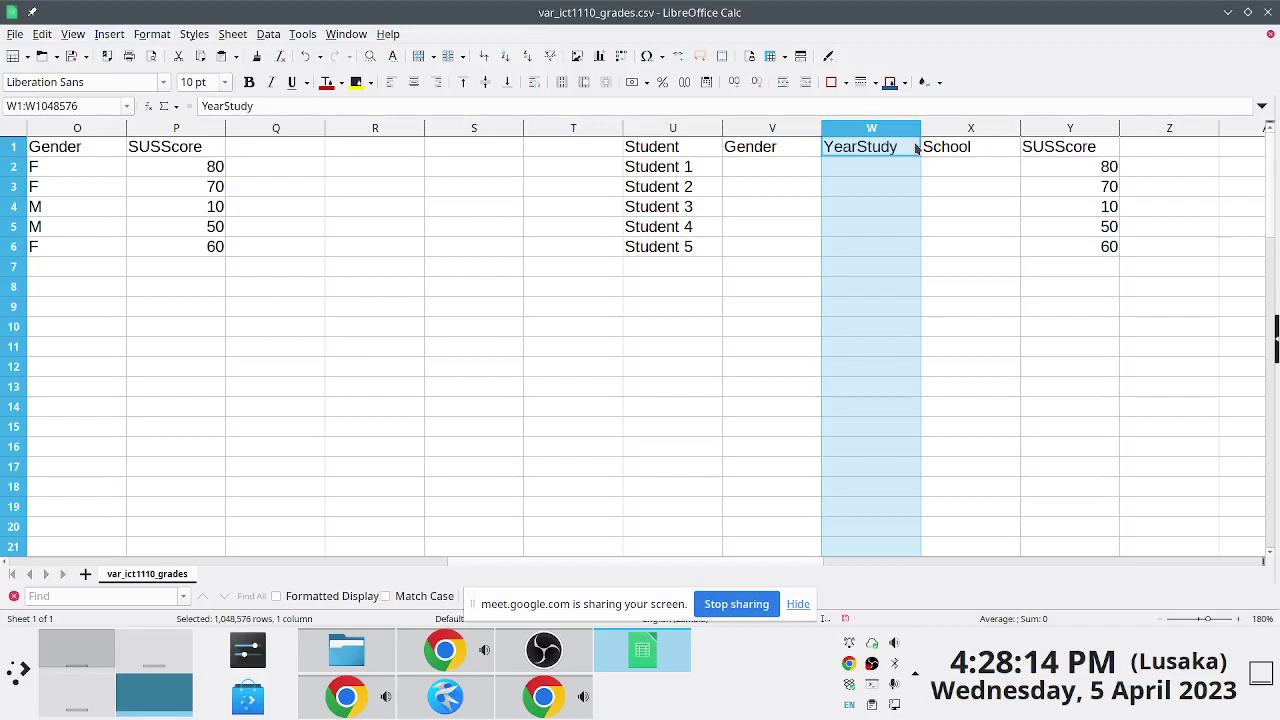
left_click(763, 147)
left_click_drag(763, 147, 971, 261)
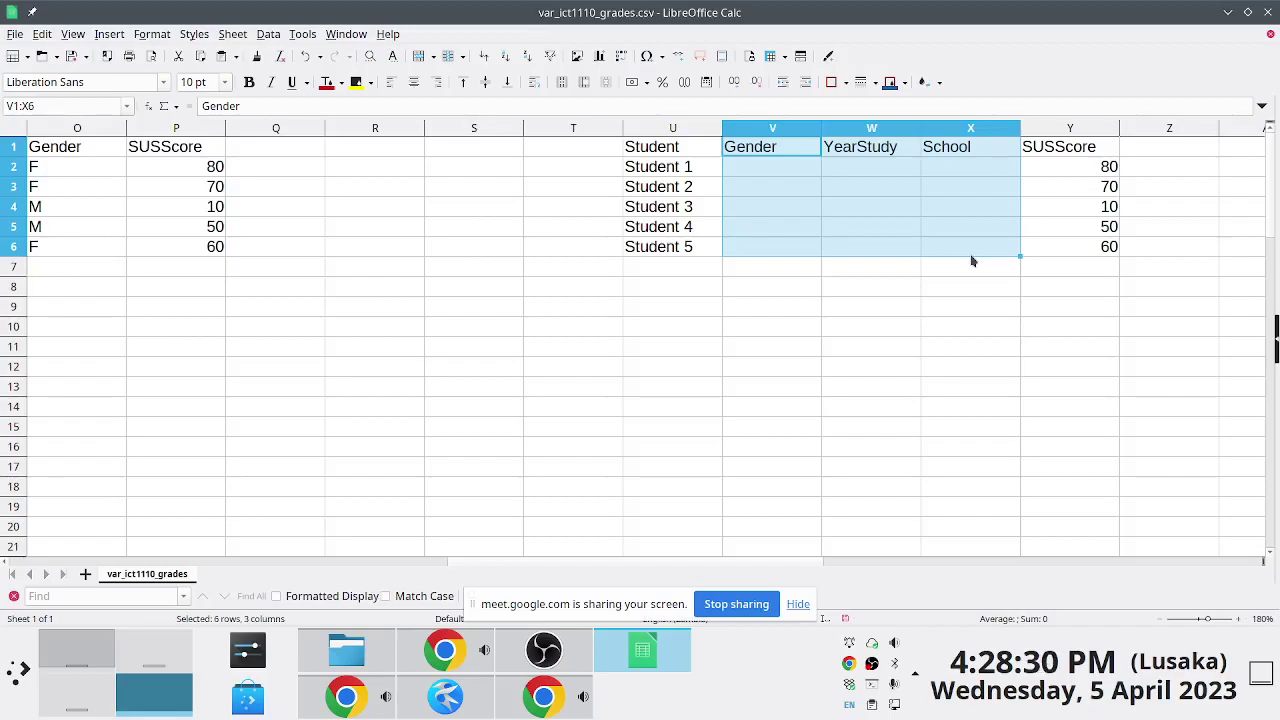
left_click(771, 128)
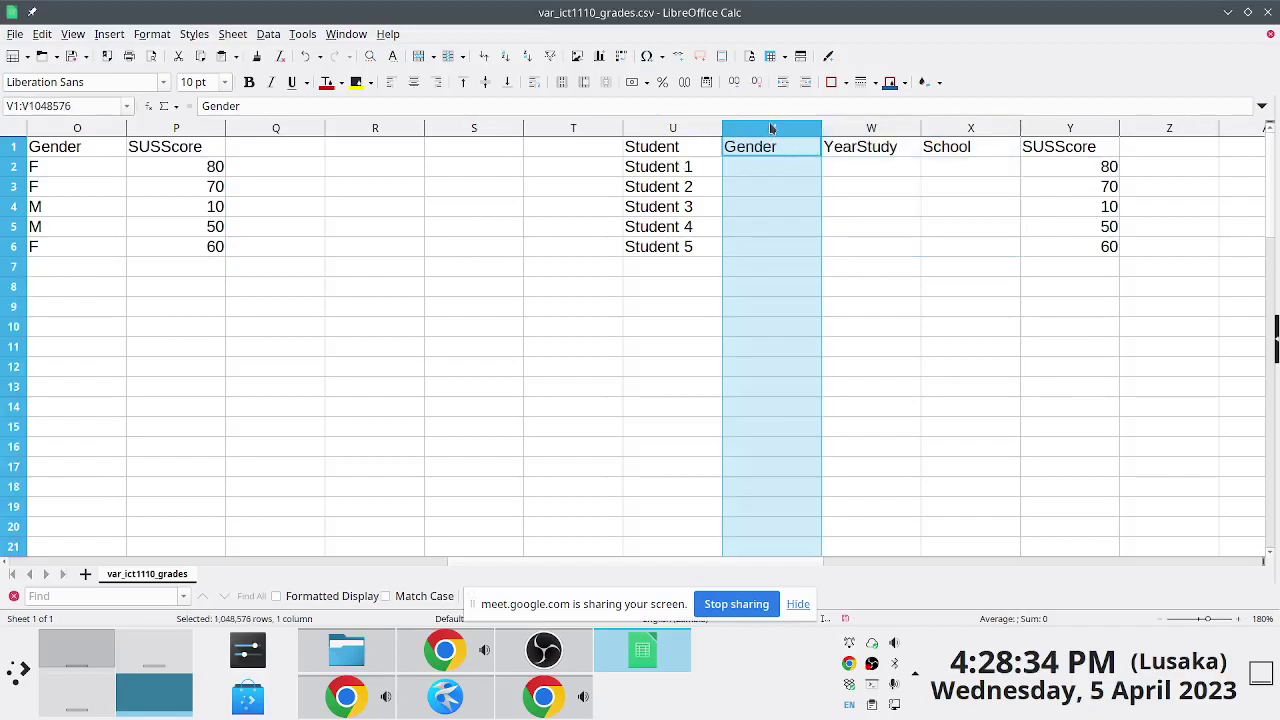
left_click_drag(784, 130, 972, 133)
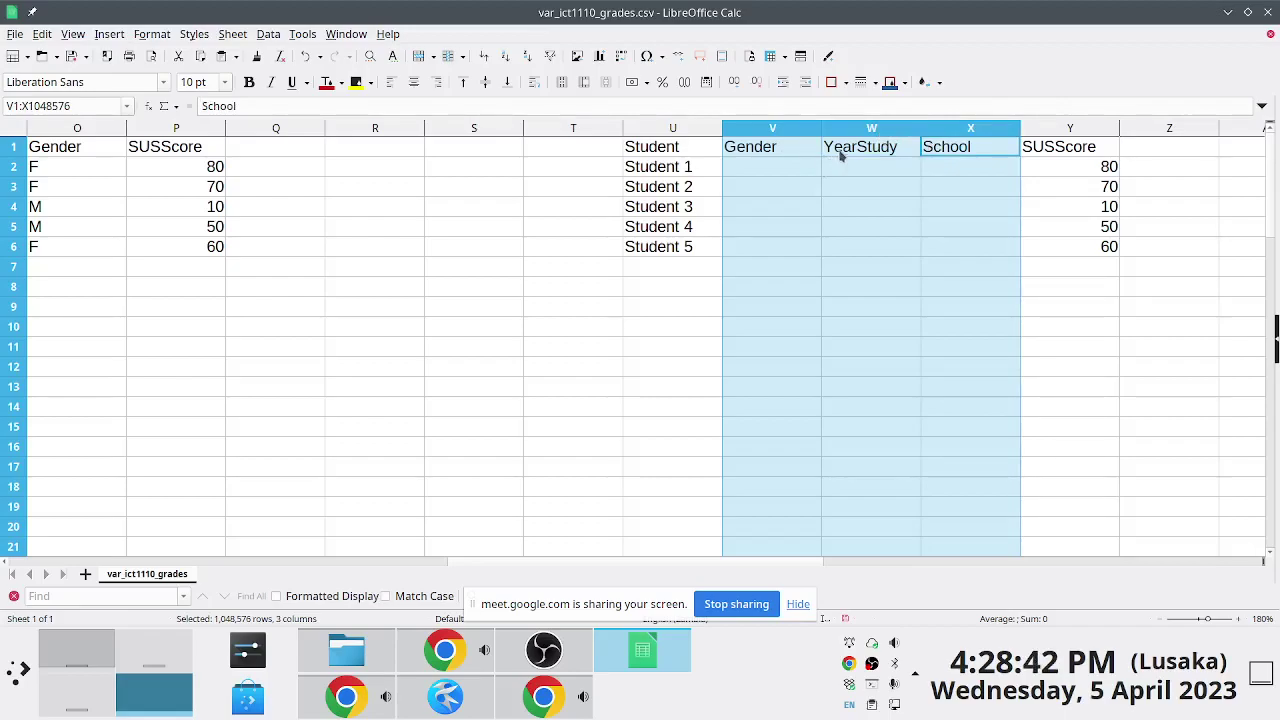
Switch to Chrome, examine the factorial ANOVA row for 2 or more IVs, and select the UCLA page's web address
key("alt+Tab")
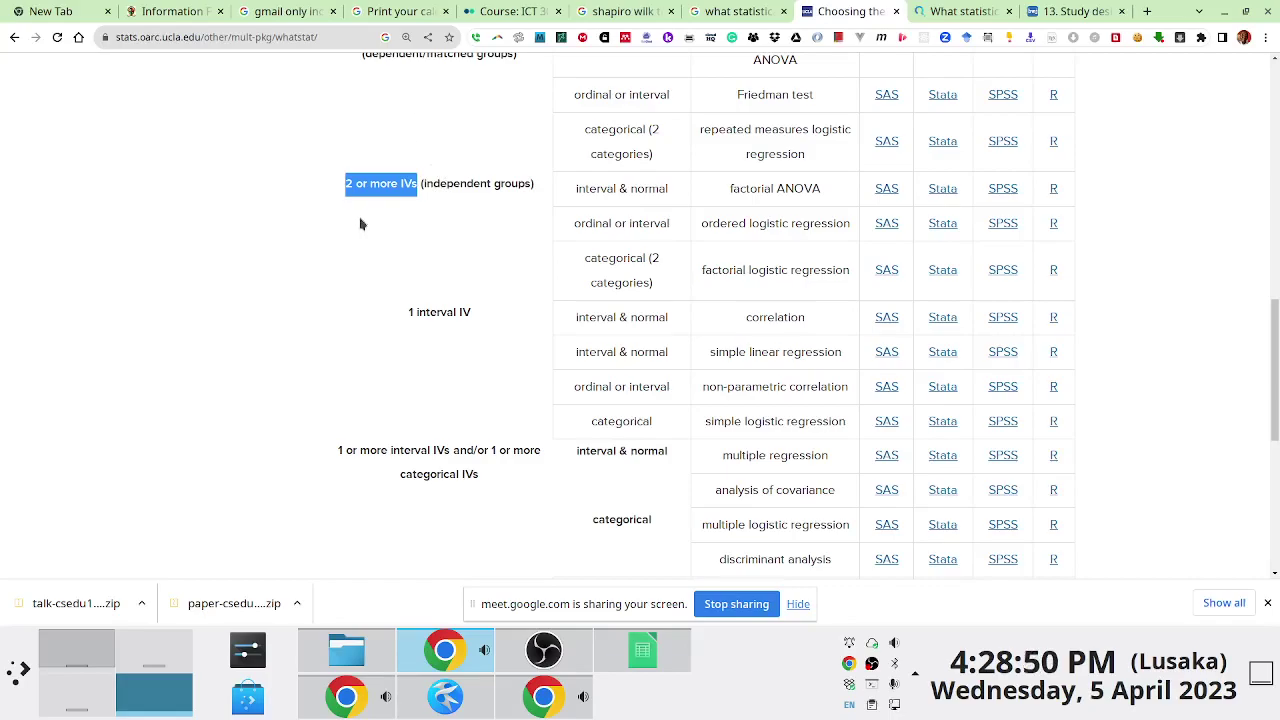
left_click(336, 46)
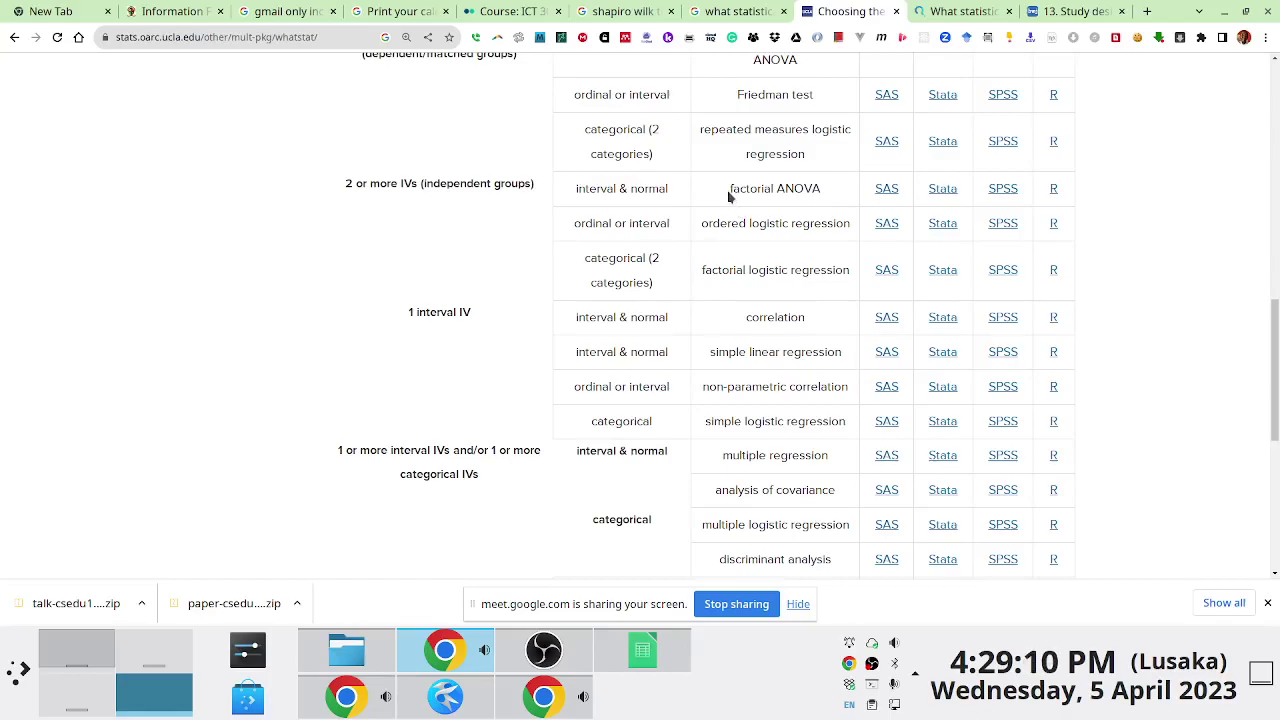
left_click(313, 37)
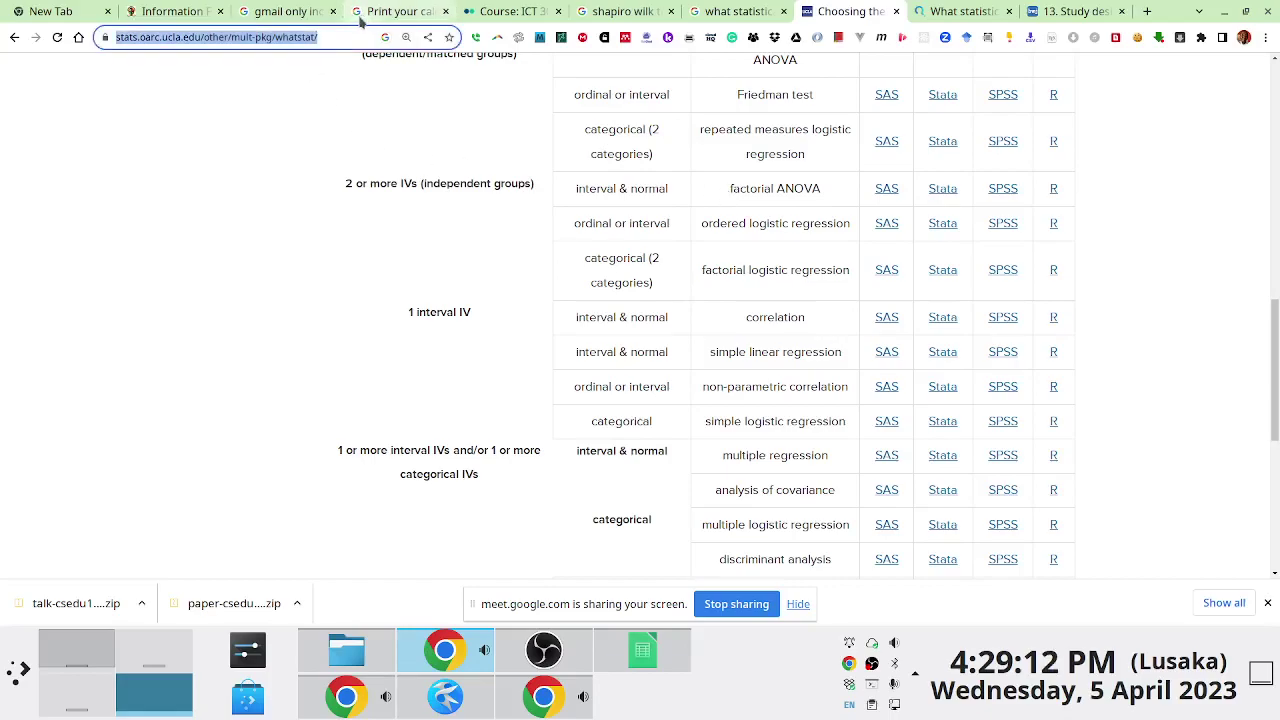
left_click(543, 710)
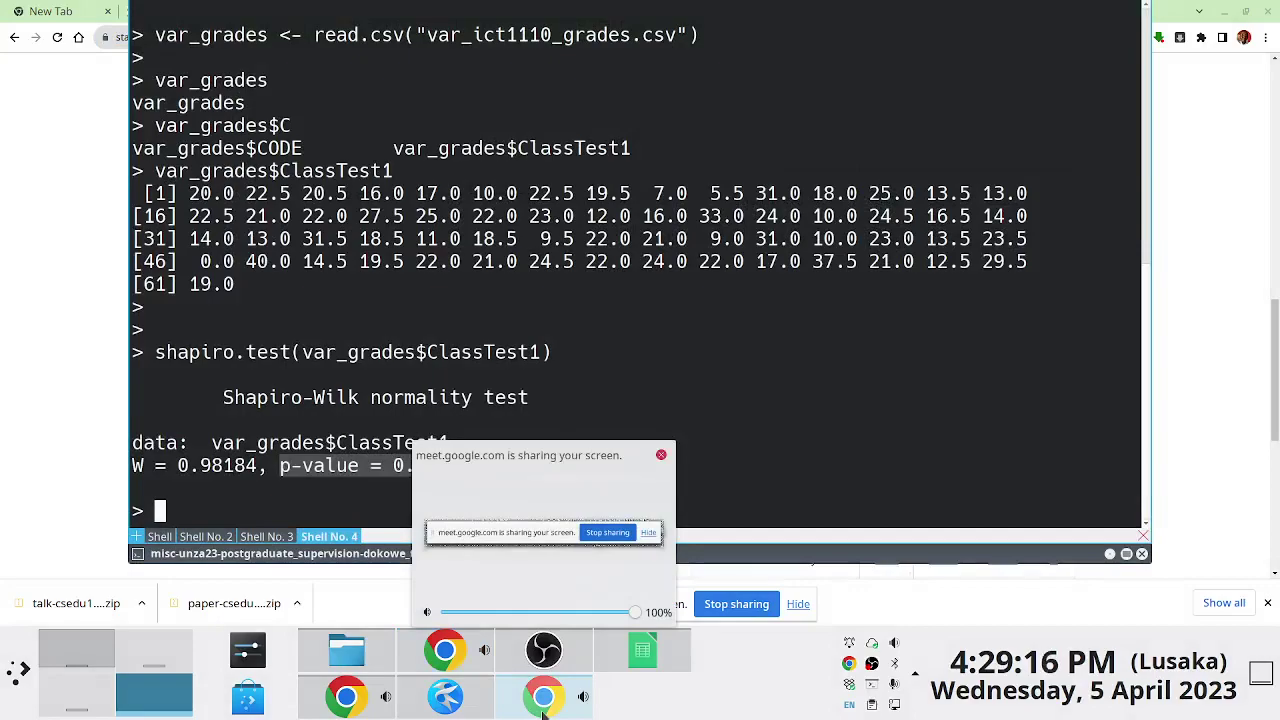